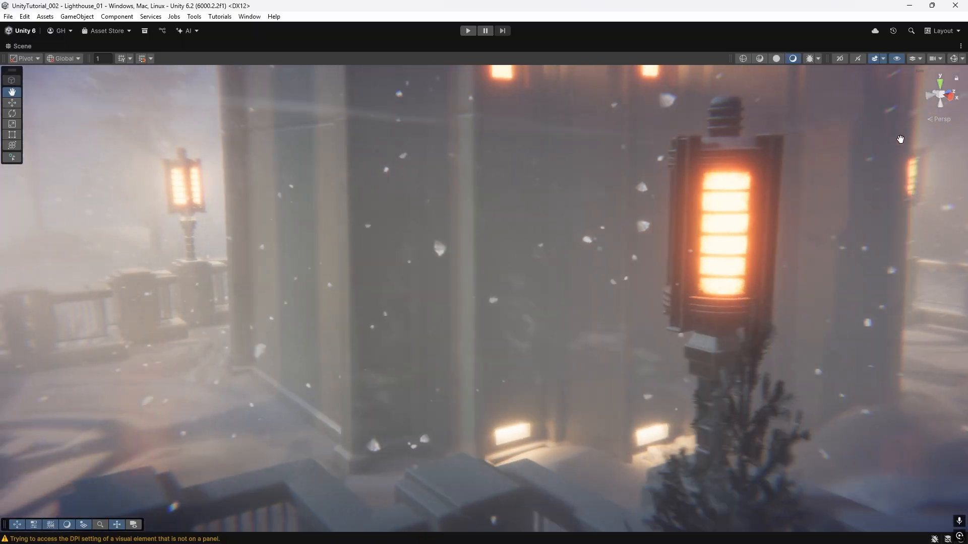
- Examine the snow-covered lighthouse walls, railings and glowing lanterns in the Lighthouse_01 scene
drag(901, 139, 946, 140)
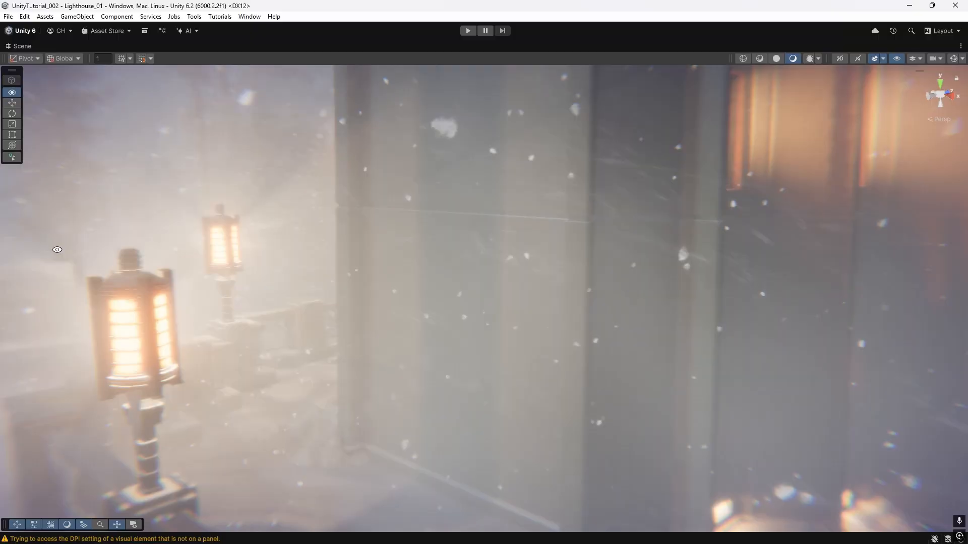
alt+drag(57, 249, 278, 244)
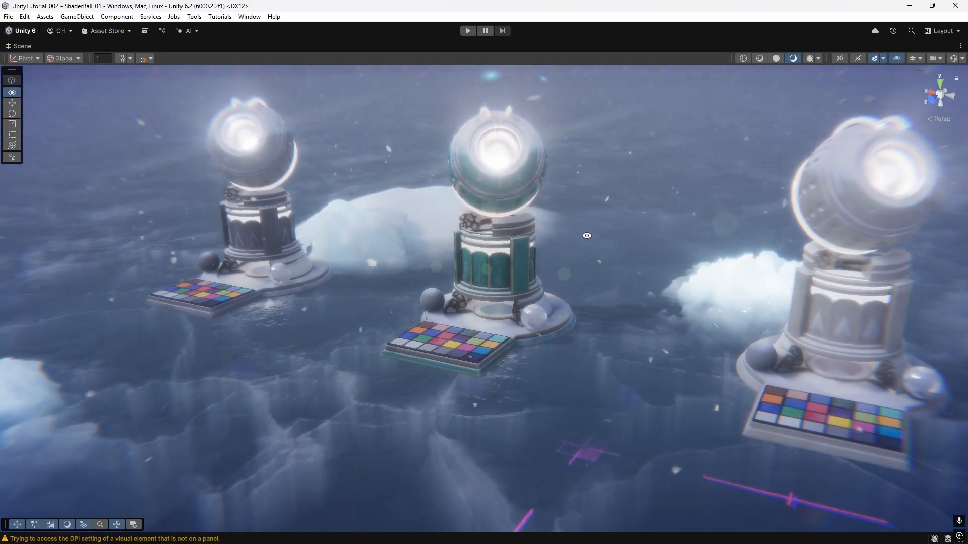
- Examine the snow buildup on the teal shader ball from the front, the back, above and close up
alt+drag(587, 235, 660, 261)
middle_drag(678, 260, 771, 251)
alt+right_drag(678, 272, 903, 215)
alt+drag(903, 214, 731, 371)
alt+right_drag(730, 371, 0, 348)
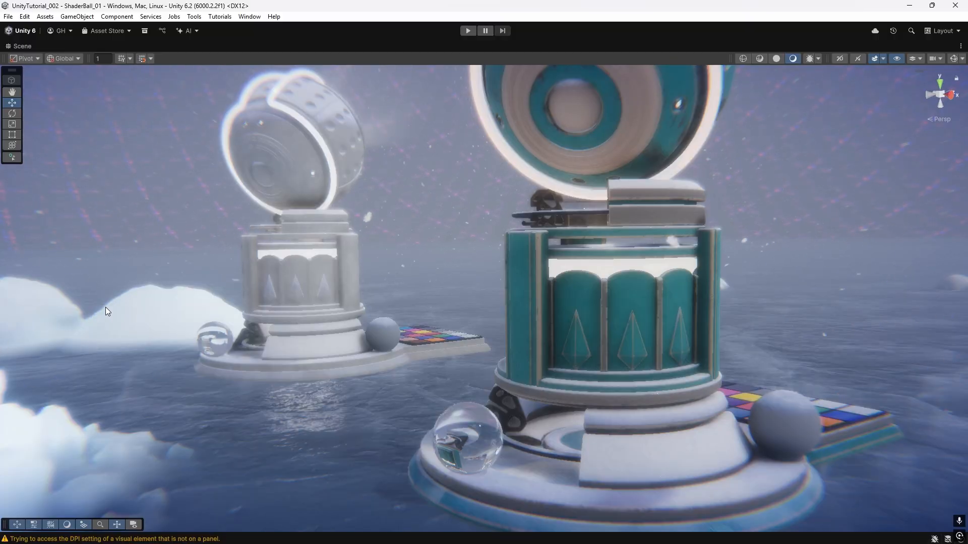
alt+drag(96, 377, 729, 386)
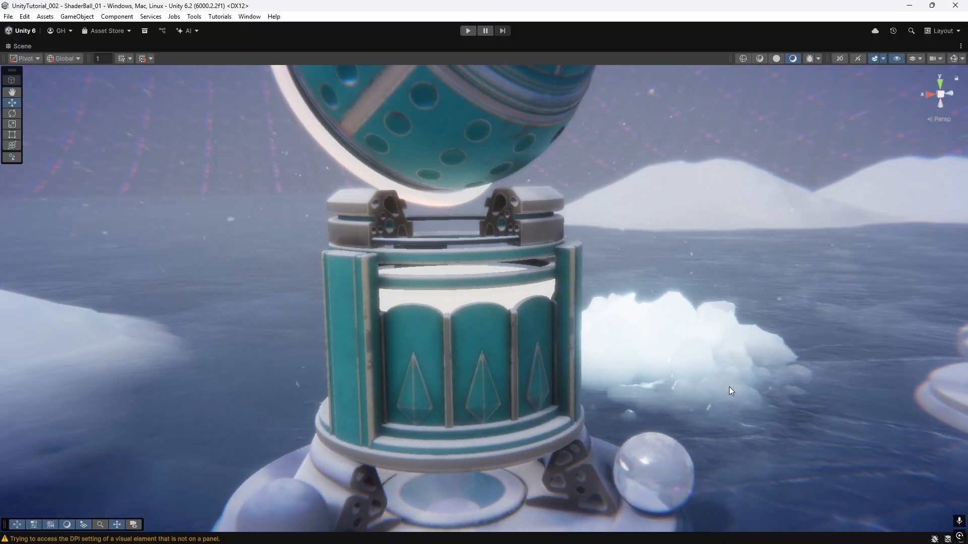
scroll(686, 363, down, 5)
middle_drag(644, 340, 651, 424)
scroll(620, 417, down, 7)
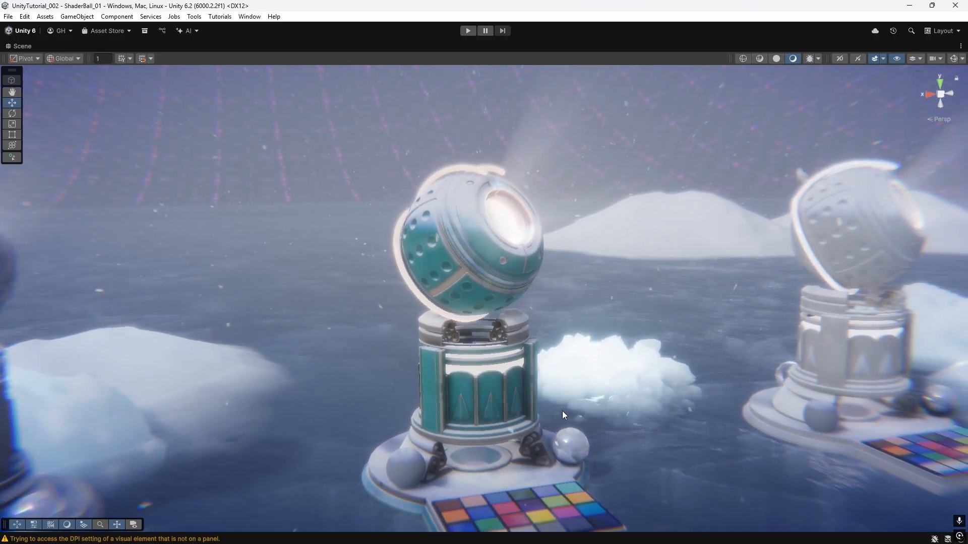
alt+drag(563, 415, 482, 478)
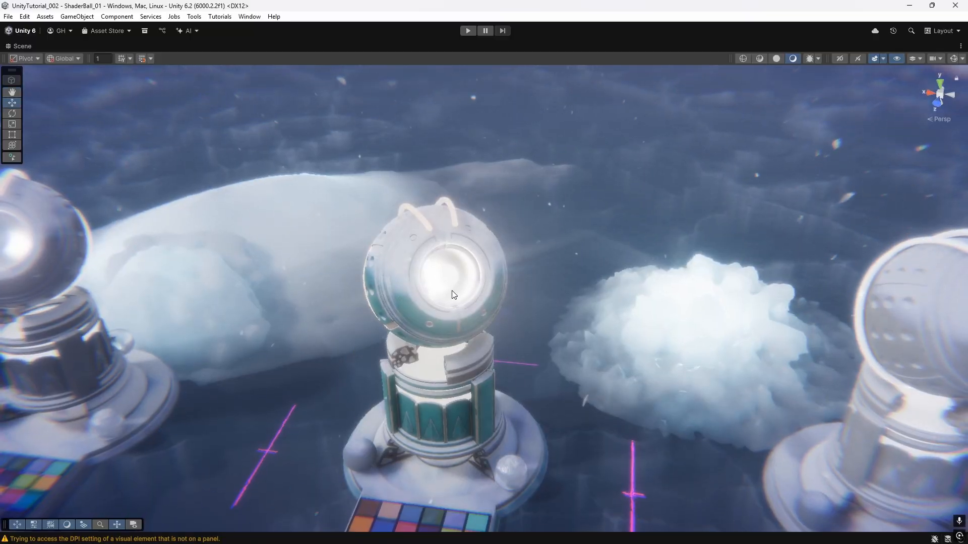
scroll(599, 214, up, 6)
alt+drag(610, 239, 444, 250)
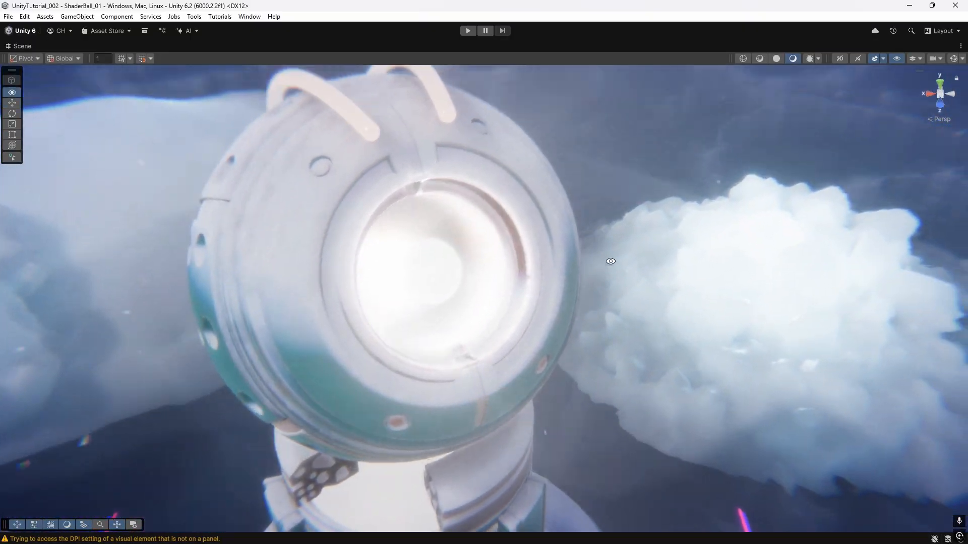
scroll(444, 250, down, 6)
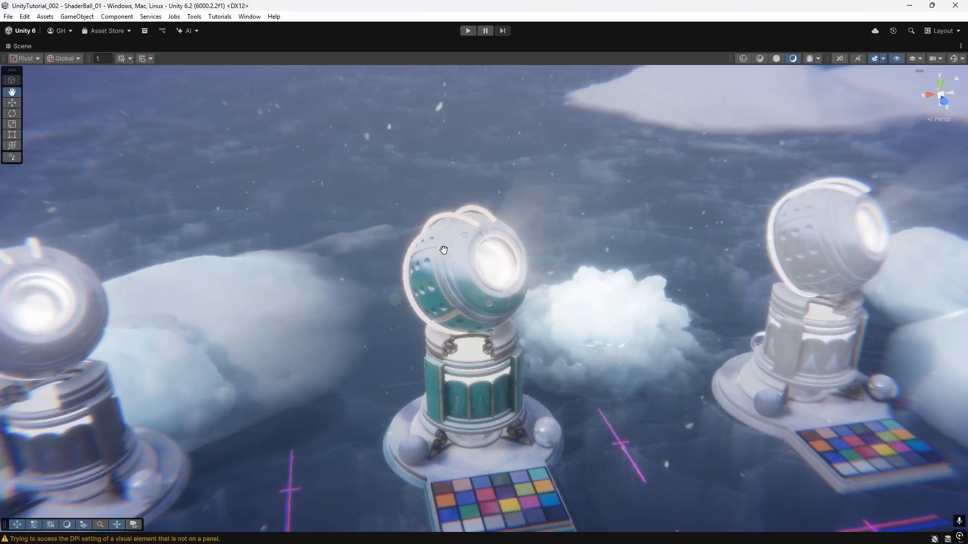
middle_drag(443, 250, 469, 157)
scroll(711, 248, up, 5)
alt+drag(711, 249, 652, 231)
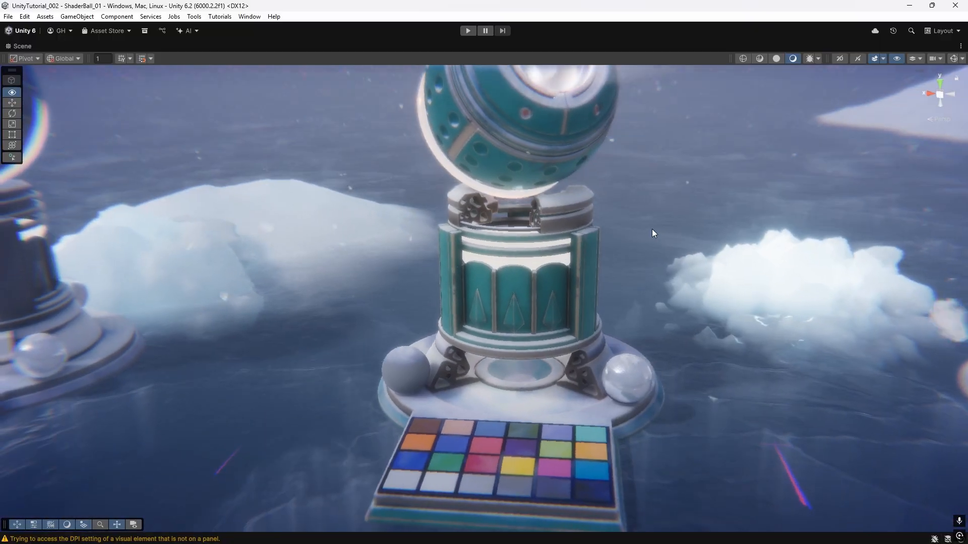
- Compare the snow buildup on the dark grey shader ball and its neighbours, including their stands, at close range
middle_drag(687, 335, 130, 291)
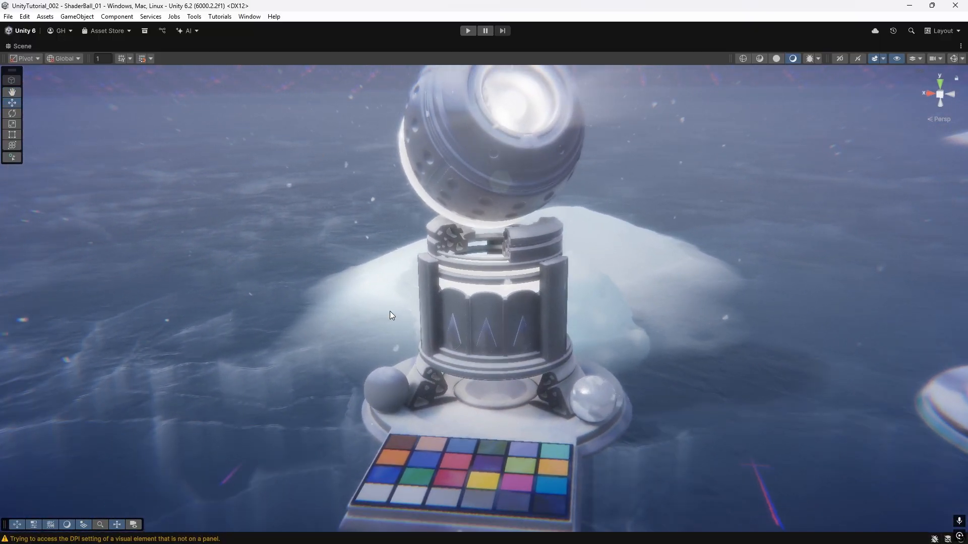
scroll(390, 311, up, 8)
alt+drag(379, 325, 618, 284)
alt+right_drag(618, 283, 796, 242)
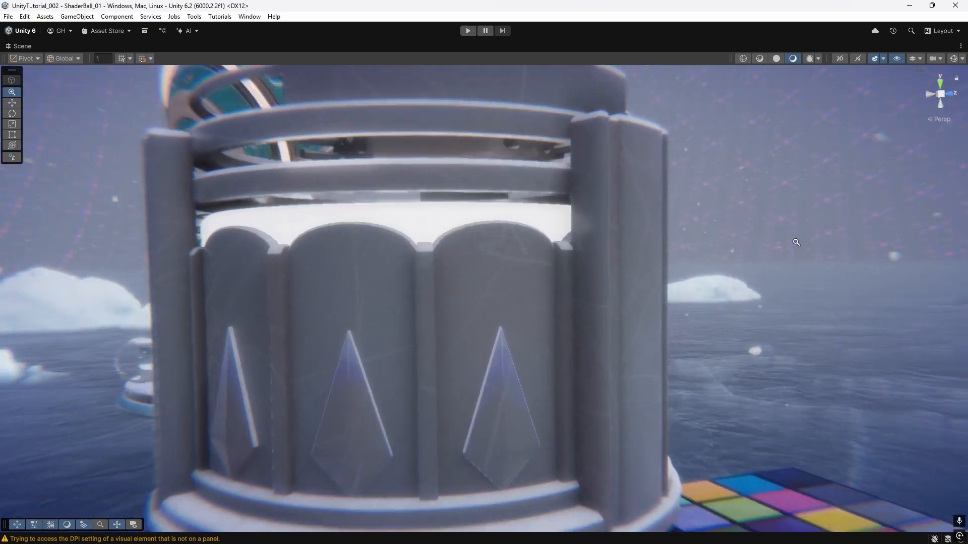
alt+drag(796, 242, 504, 283)
middle_drag(504, 283, 563, 361)
alt+drag(552, 293, 615, 288)
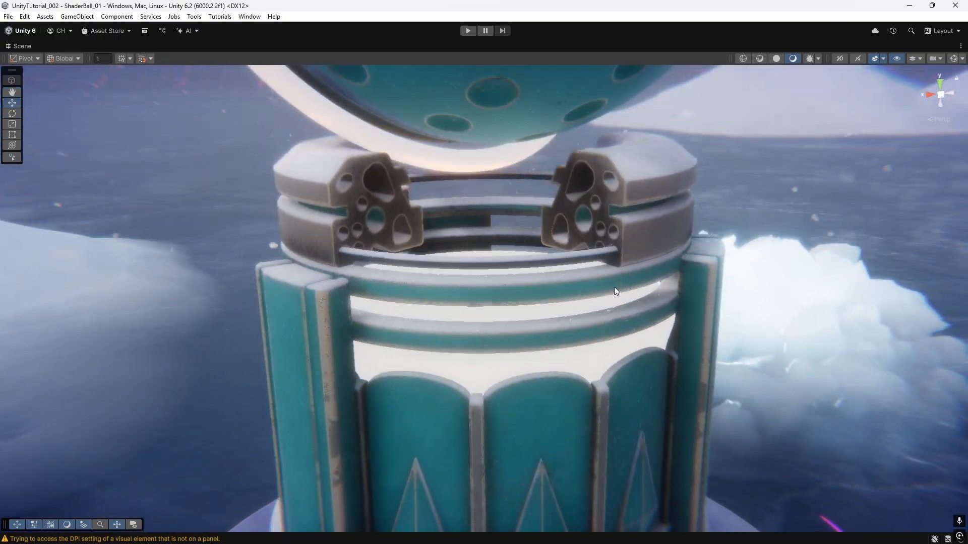
scroll(614, 288, down, 5)
middle_drag(501, 268, 412, 205)
middle_drag(623, 295, 687, 304)
middle_drag(961, 281, 39, 430)
scroll(2, 372, up, 3)
alt+drag(61, 321, 745, 289)
middle_drag(767, 279, 797, 73)
alt+right_drag(857, 298, 884, 322)
middle_drag(105, 324, 559, 324)
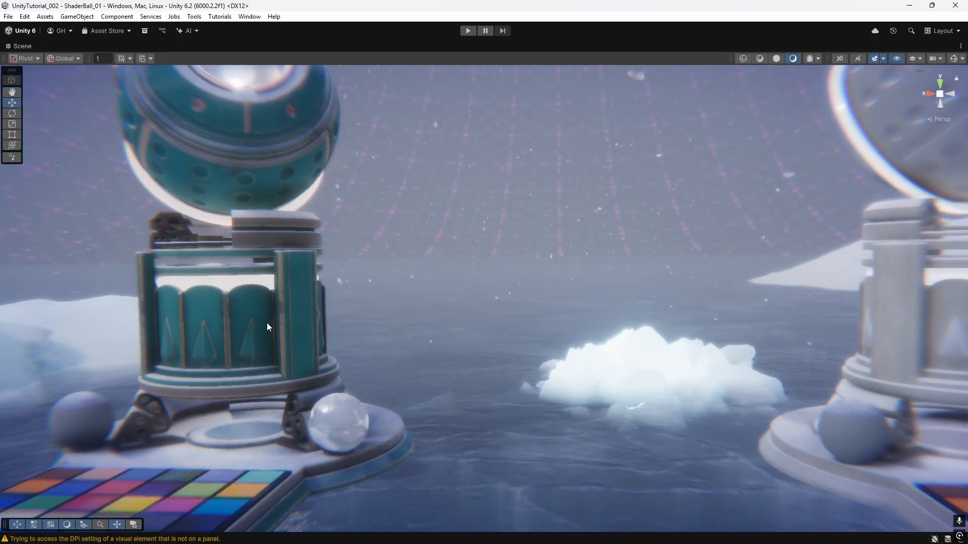
- Survey all three shader balls from above and behind, ending on the teal one
alt+drag(267, 323, 303, 484)
alt+right_drag(501, 514, 61, 404)
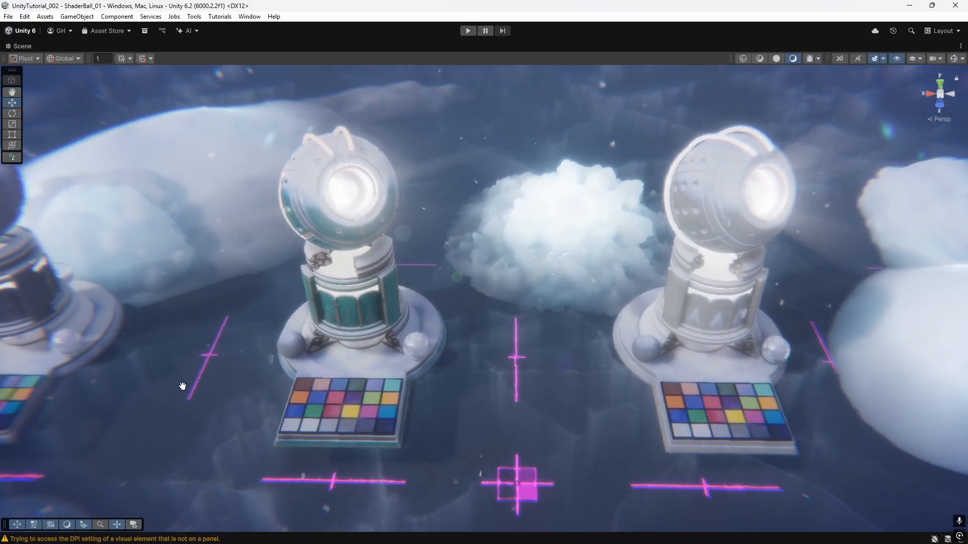
middle_drag(183, 386, 252, 399)
scroll(273, 392, down, 5)
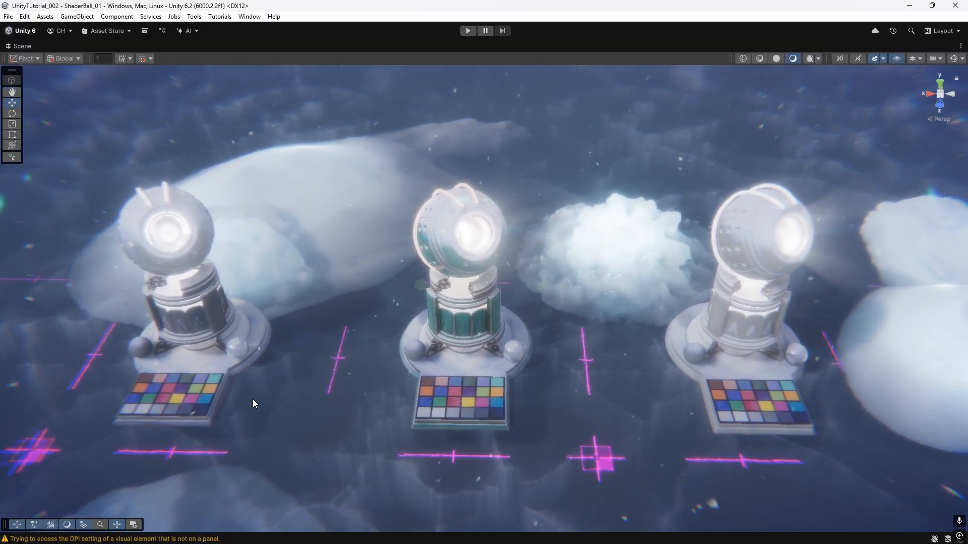
alt+drag(253, 399, 439, 355)
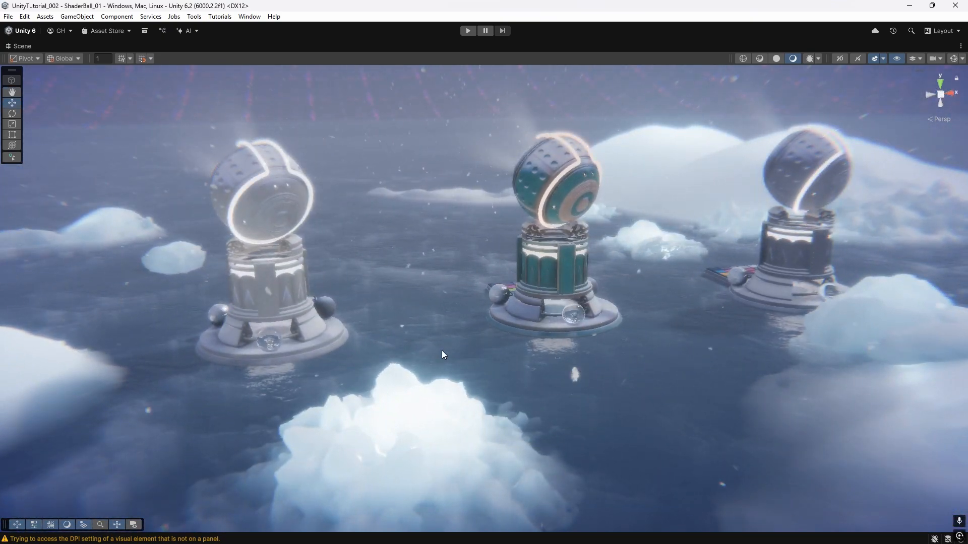
middle_drag(442, 350, 421, 445)
alt+right_drag(421, 445, 716, 373)
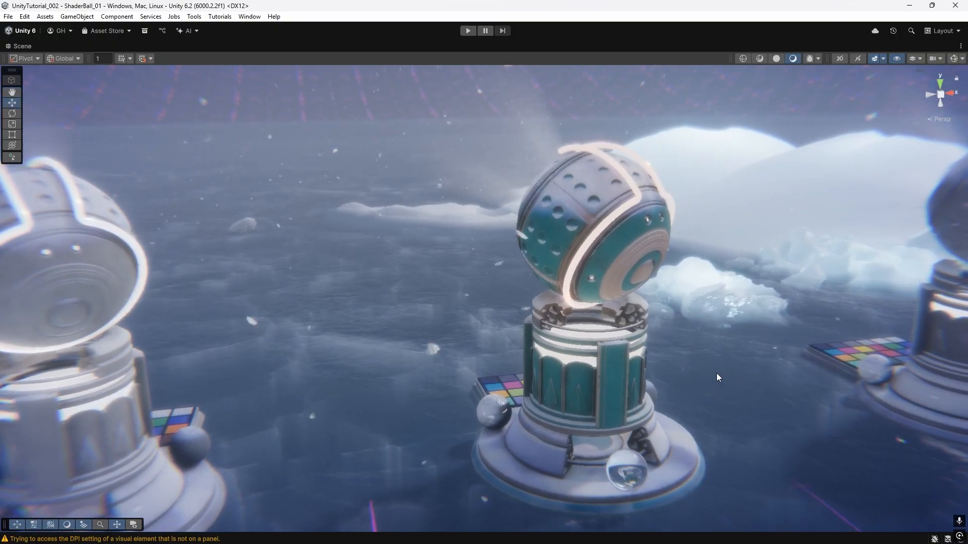
middle_drag(719, 377, 604, 366)
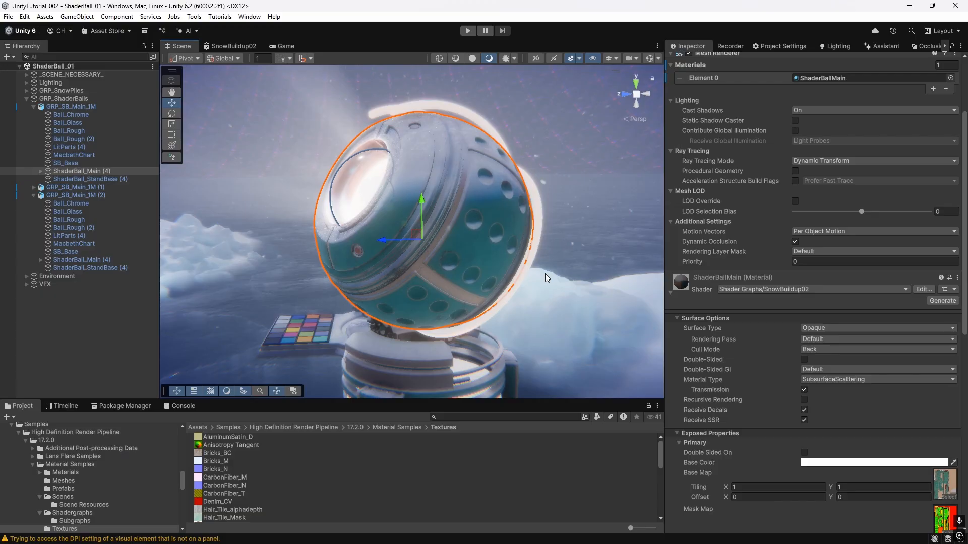
- Review the ShaderBallMain material's surface options and its Base Color on the teal ball
alt+right_drag(545, 274, 580, 262)
alt+drag(570, 267, 611, 271)
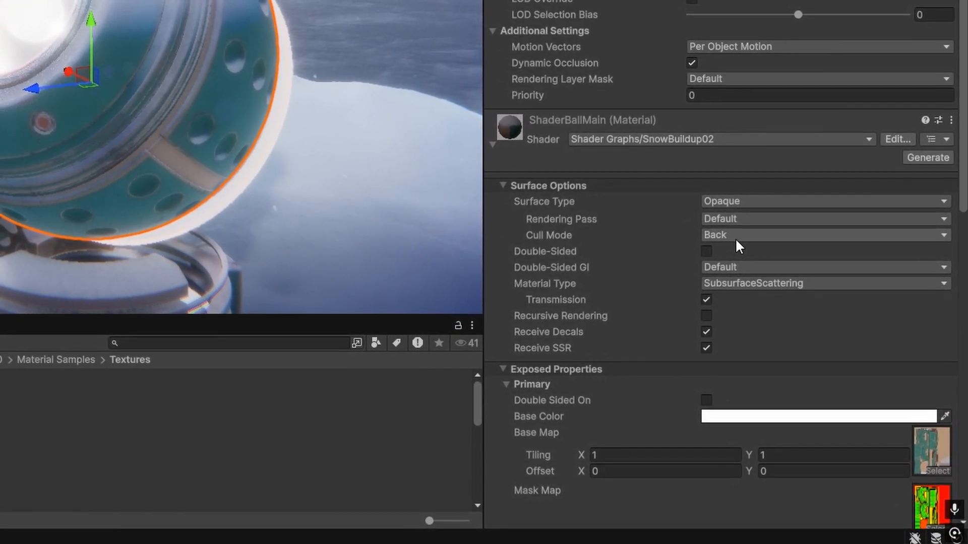
scroll(744, 288, down, 5)
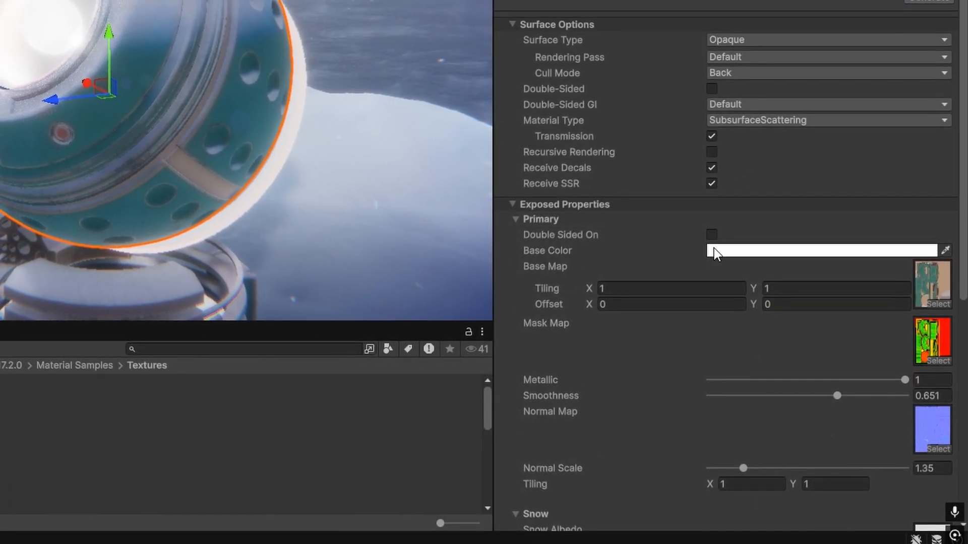
click(821, 252)
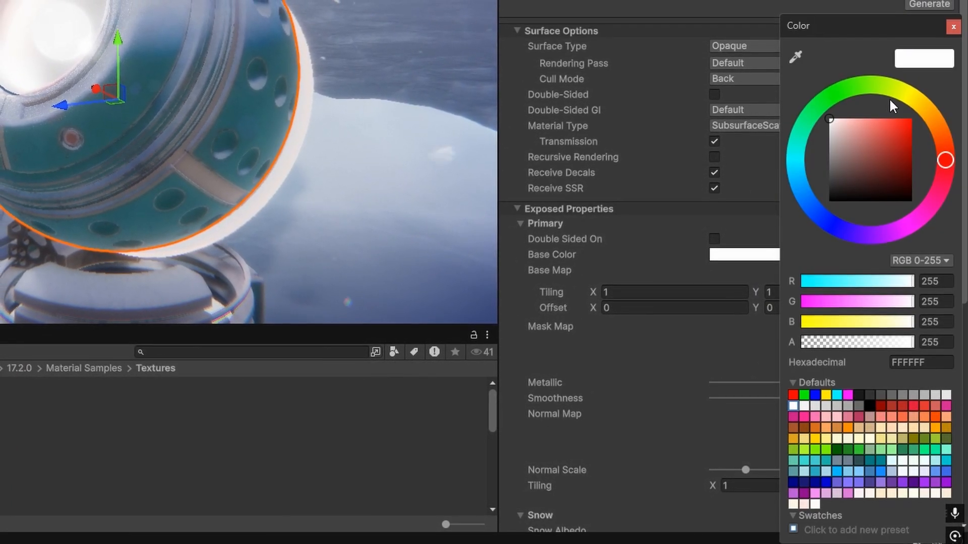
drag(905, 121, 949, 125)
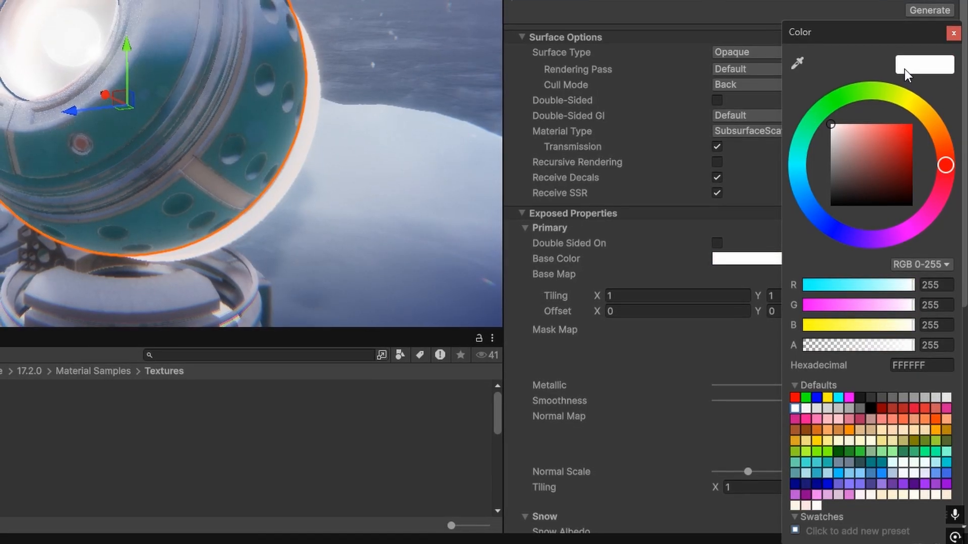
click(954, 35)
- Set the ShaderBallMain material's Metallic to 1, Smoothness to 0.837 and Normal Scale to 1.32
scroll(863, 262, down, 10)
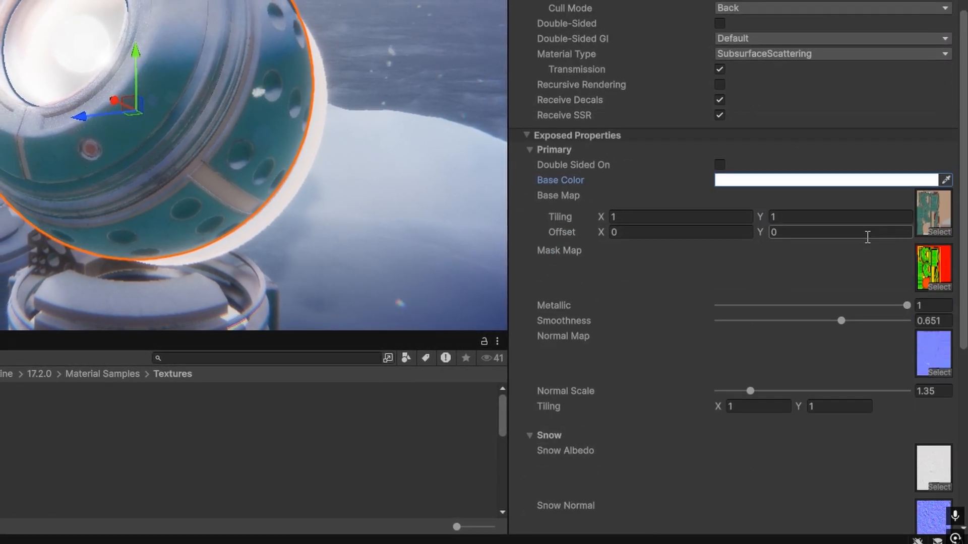
scroll(839, 117, down, 2)
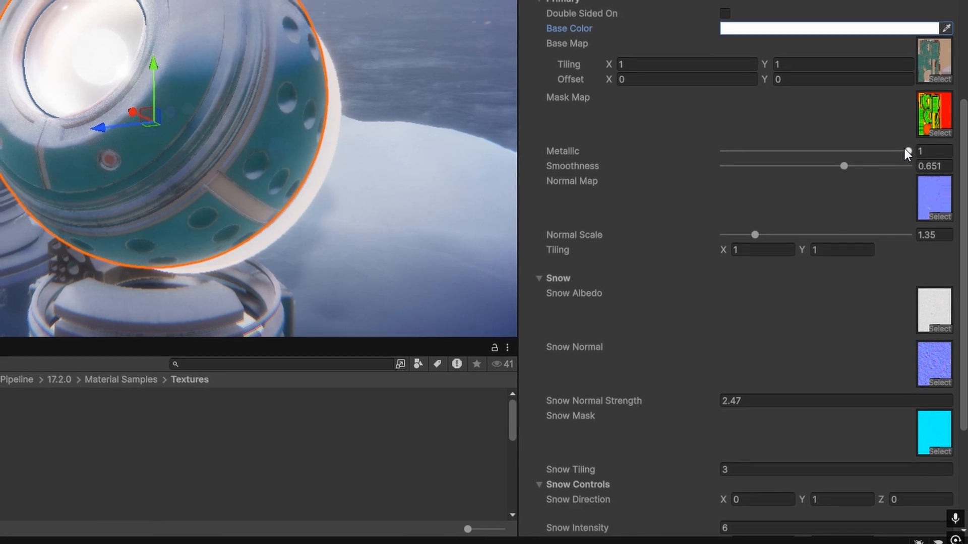
drag(905, 149, 698, 161)
drag(900, 162, 921, 164)
drag(846, 173, 879, 182)
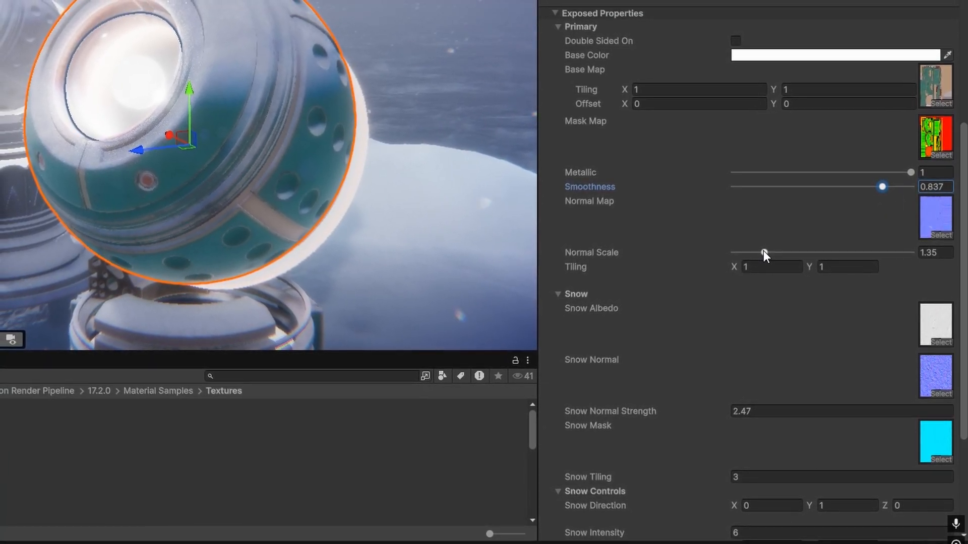
mouse_move(763, 250)
mouse_down()
mouse_move(810, 249)
mouse_move(768, 251)
mouse_up()
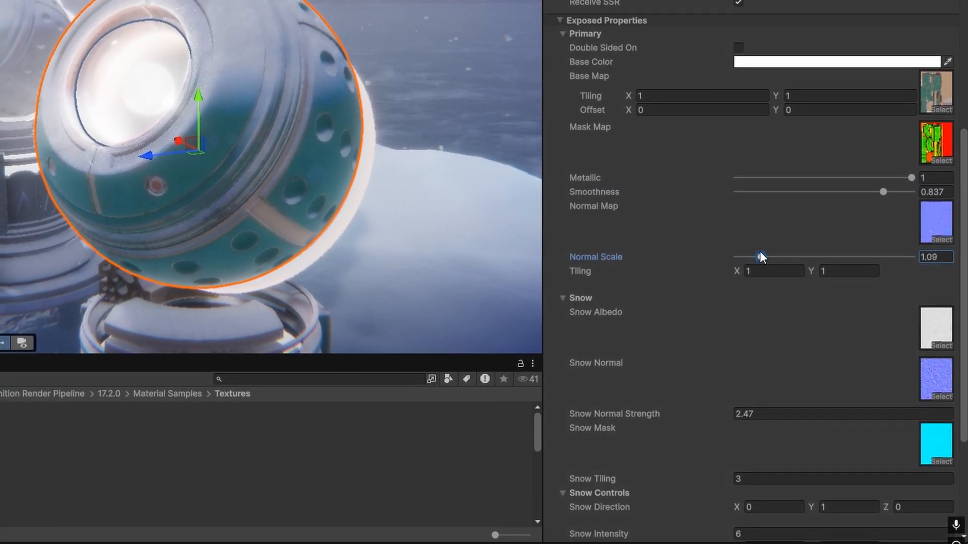
- Set the material's Snow Normal Strength to 1.57 while checking the snow on the teal ball
scroll(883, 301, down, 5)
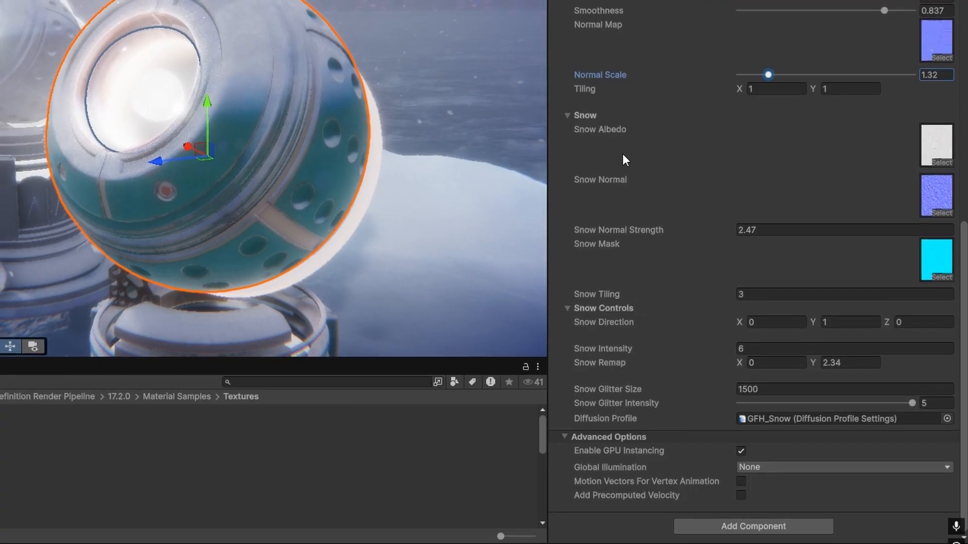
alt+drag(139, 151, 333, 159)
middle_drag(333, 158, 145, 171)
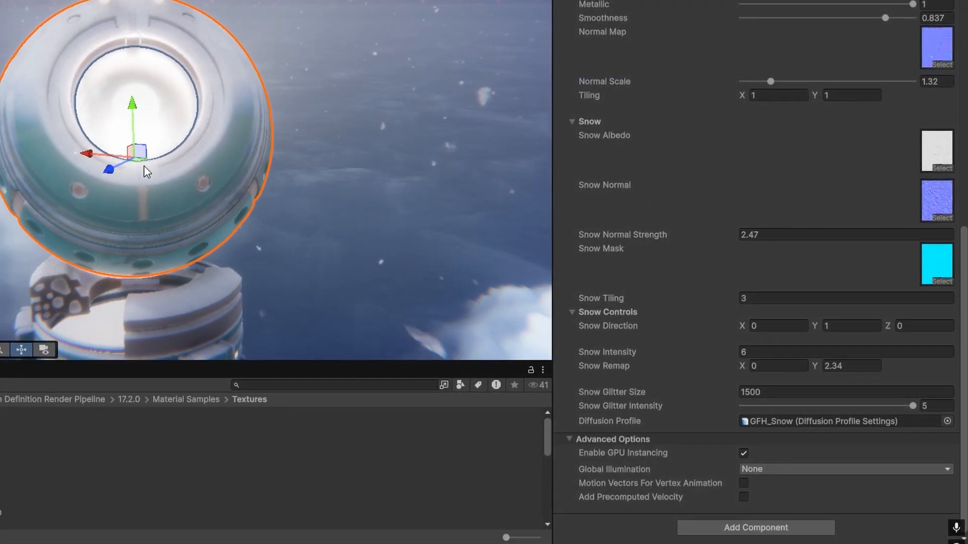
alt+drag(145, 171, 324, 158)
middle_drag(324, 159, 209, 168)
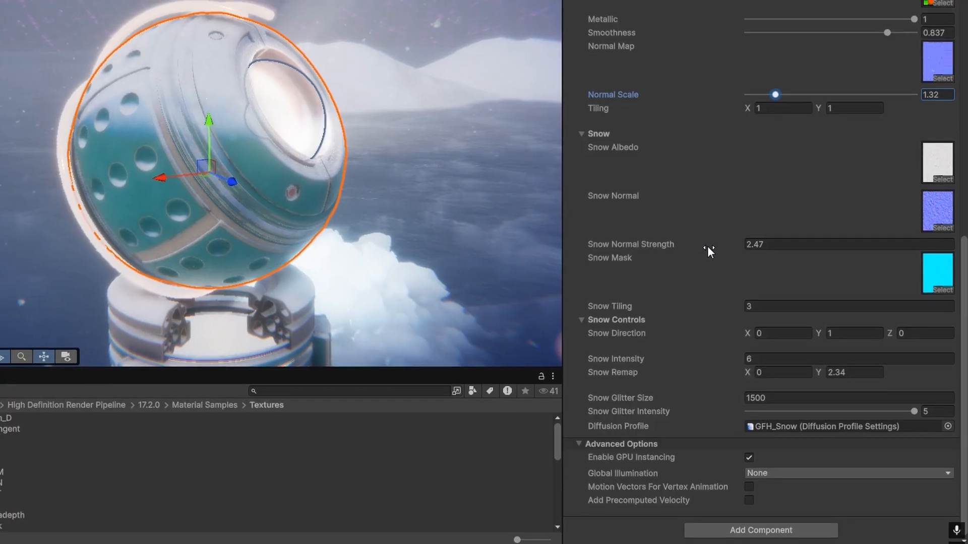
drag(707, 246, 730, 245)
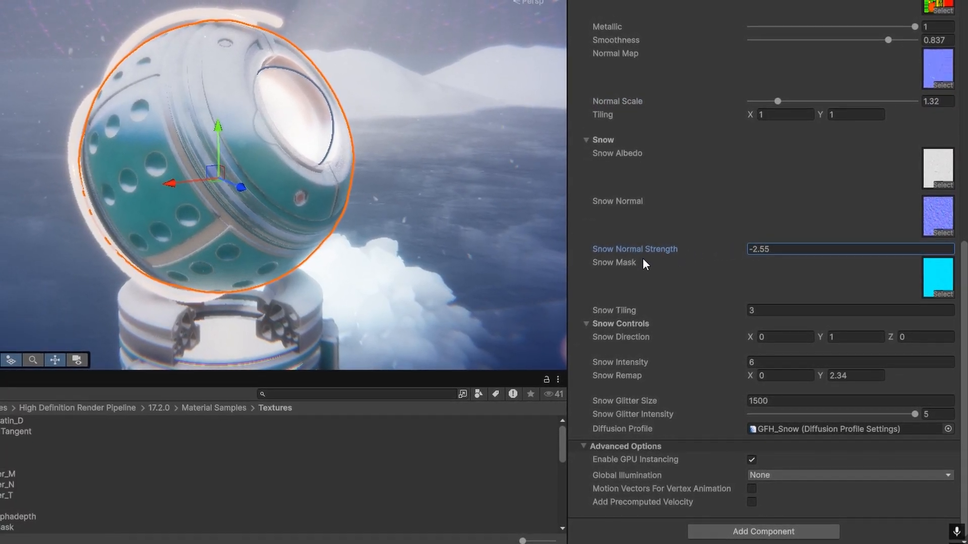
drag(643, 259, 704, 254)
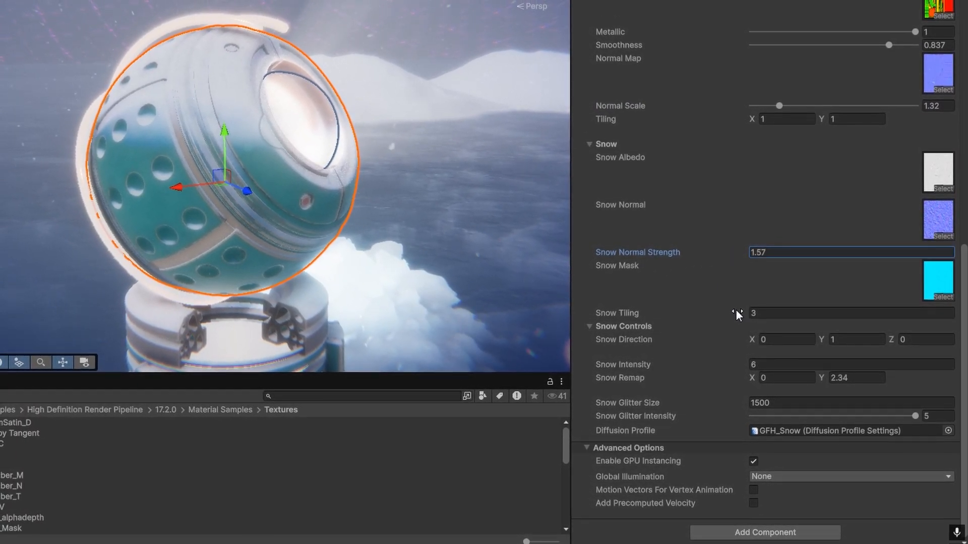
- Set the material's Snow Tiling to 3.47 and Snow Intensity to 5.49
drag(736, 310, 700, 367)
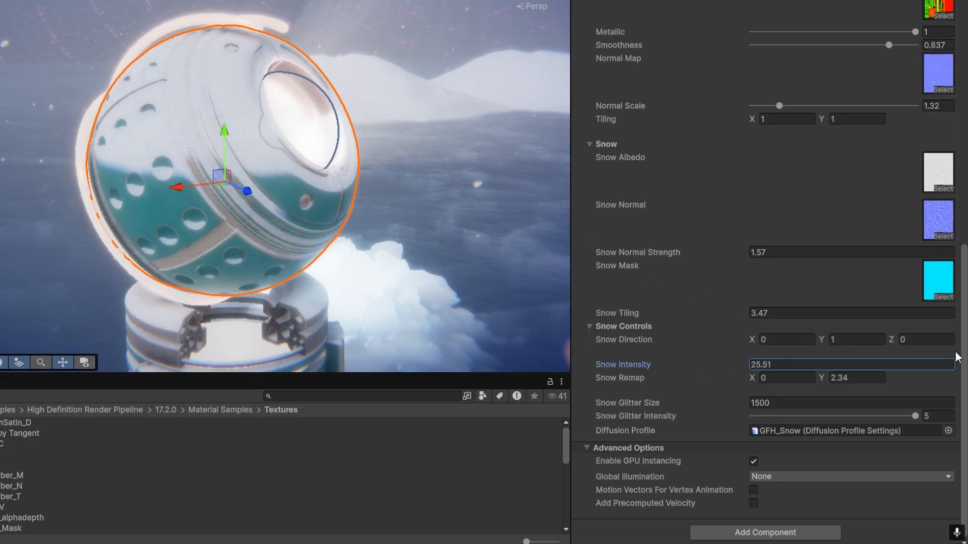
drag(788, 348, 743, 352)
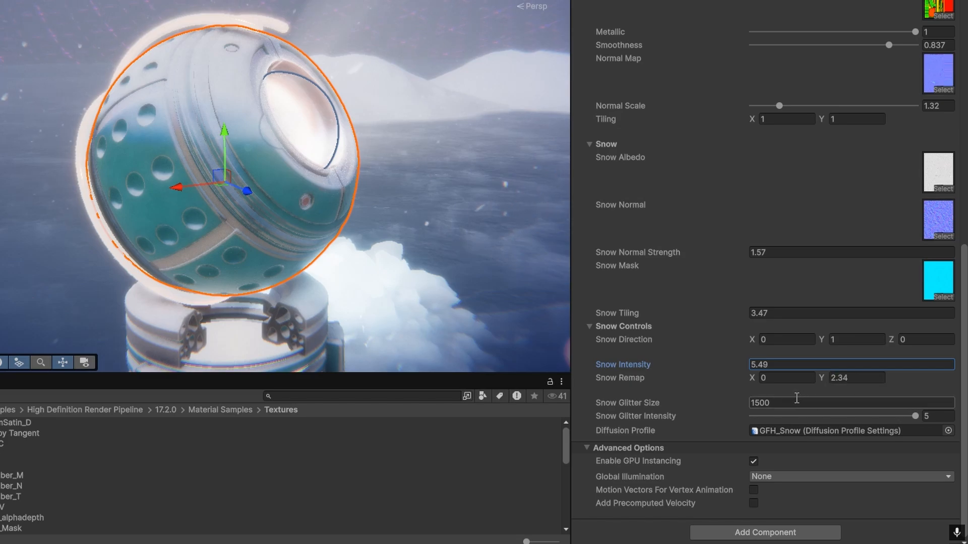
- Examine the snow surface on the perforated upper shell of the teal ball up close
alt+drag(453, 257, 79, 273)
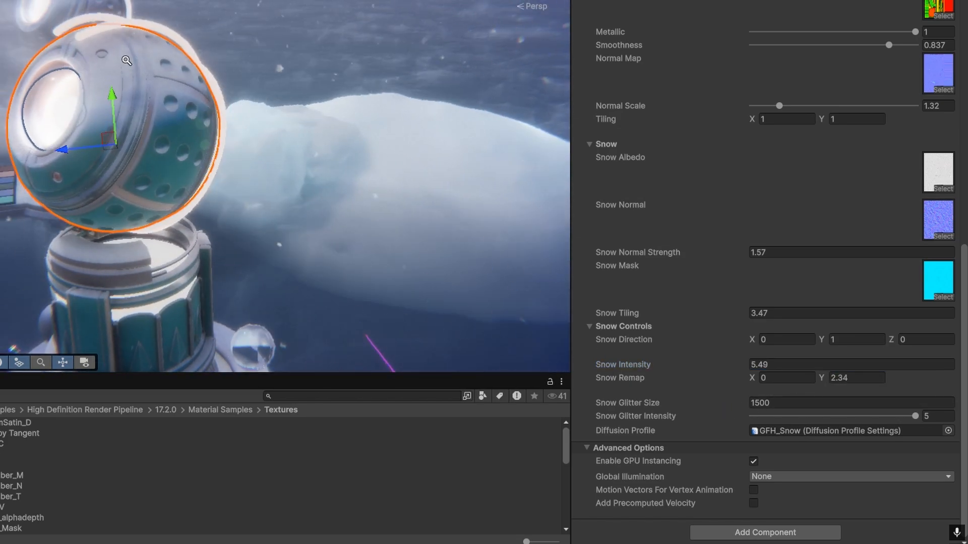
alt+right_drag(127, 60, 150, 116)
middle_drag(149, 116, 212, 247)
alt+drag(114, 205, 567, 148)
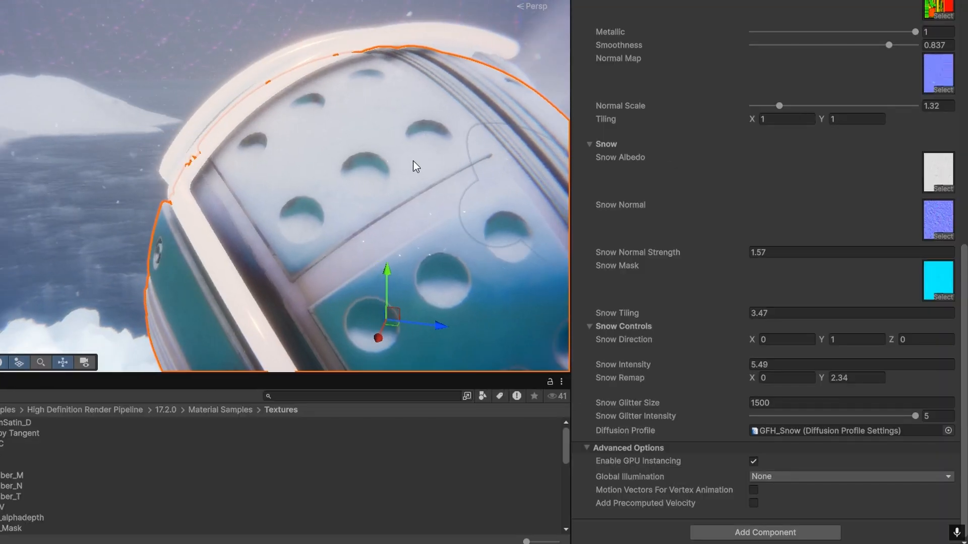
- Examine the snow cover around the teal ball's perforated shell, rim and front opening from several angles
middle_drag(309, 144, 265, 121)
alt+drag(265, 121, 46, 131)
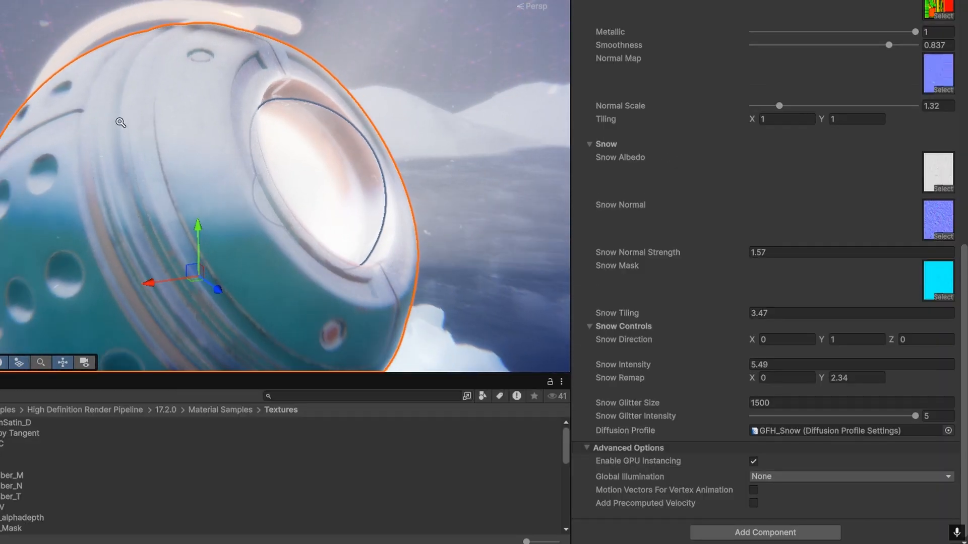
alt+right_drag(45, 131, 20, 115)
alt+drag(163, 110, 179, 39)
alt+drag(450, 219, 187, 225)
middle_drag(392, 215, 510, 242)
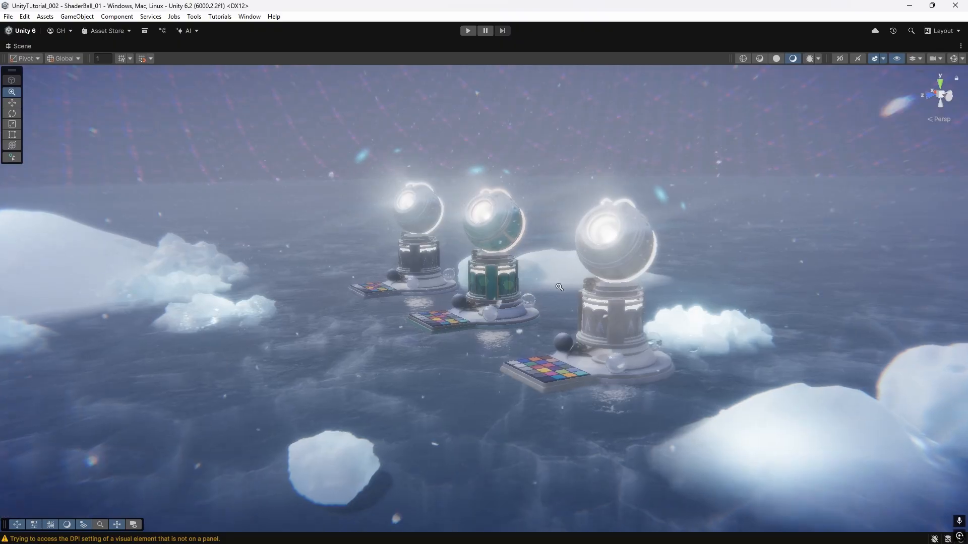
- Examine the icebergs and snow mounds on the frozen surface beside the shader balls up close
right_drag(353, 327, 454, 370)
middle_drag(547, 329, 61, 309)
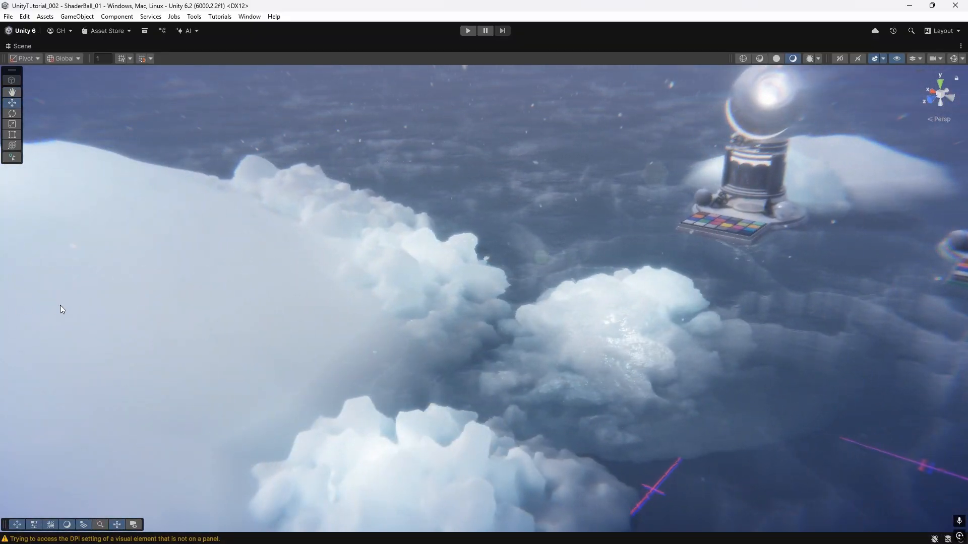
alt+right_drag(209, 277, 265, 267)
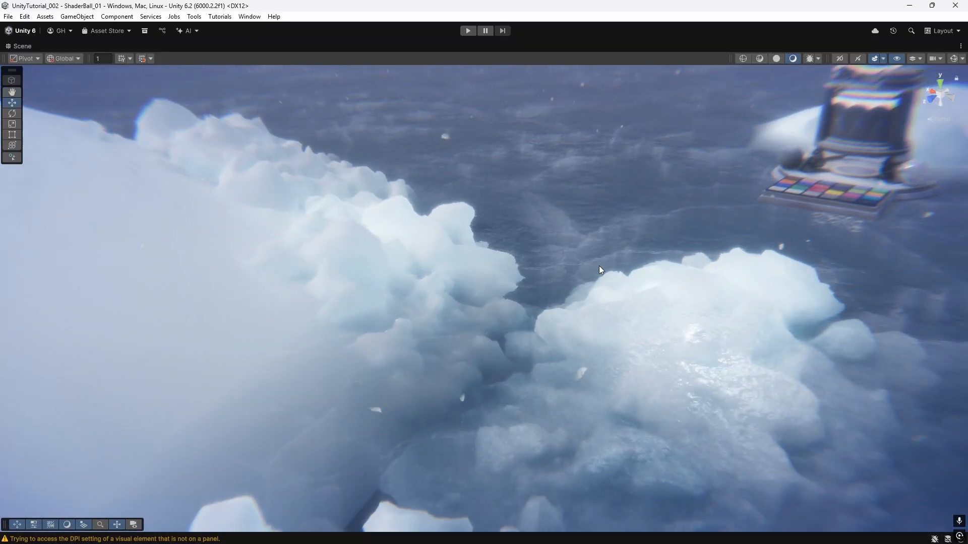
alt+drag(303, 239, 503, 220)
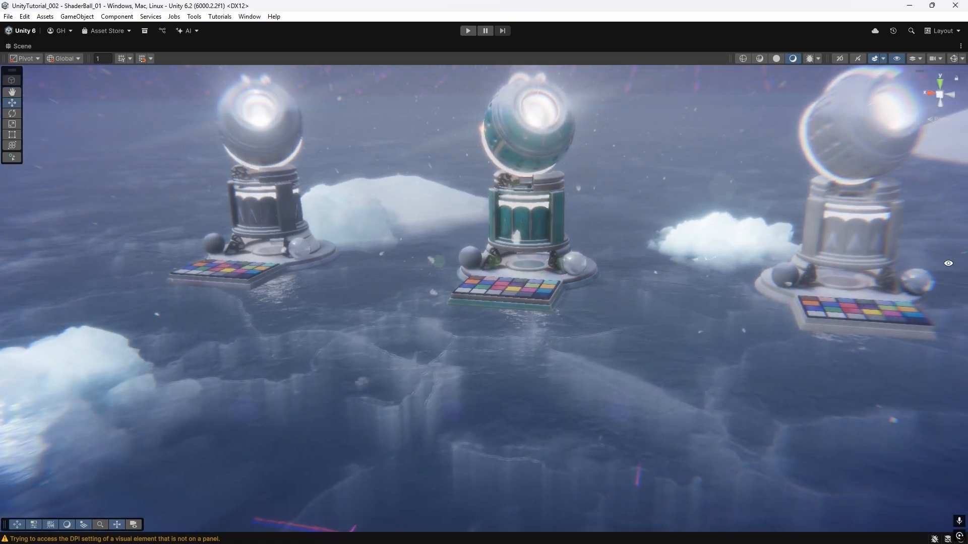
- Survey the three snow-covered shader balls from around and above, and inspect the ice from beneath its surface
alt+drag(948, 263, 97, 288)
middle_drag(97, 288, 244, 230)
alt+drag(244, 230, 911, 259)
middle_drag(13, 287, 925, 443)
alt+right_drag(920, 438, 616, 435)
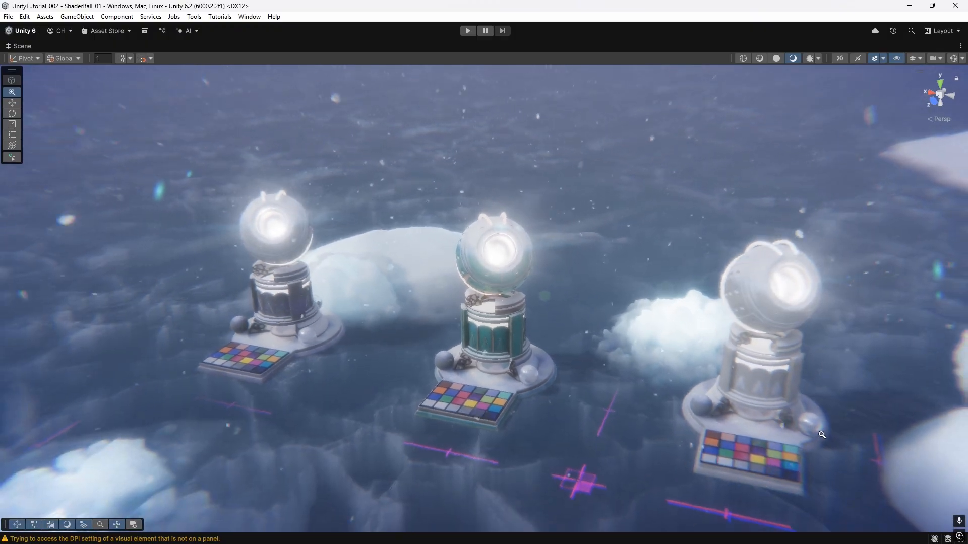
alt+drag(616, 434, 623, 457)
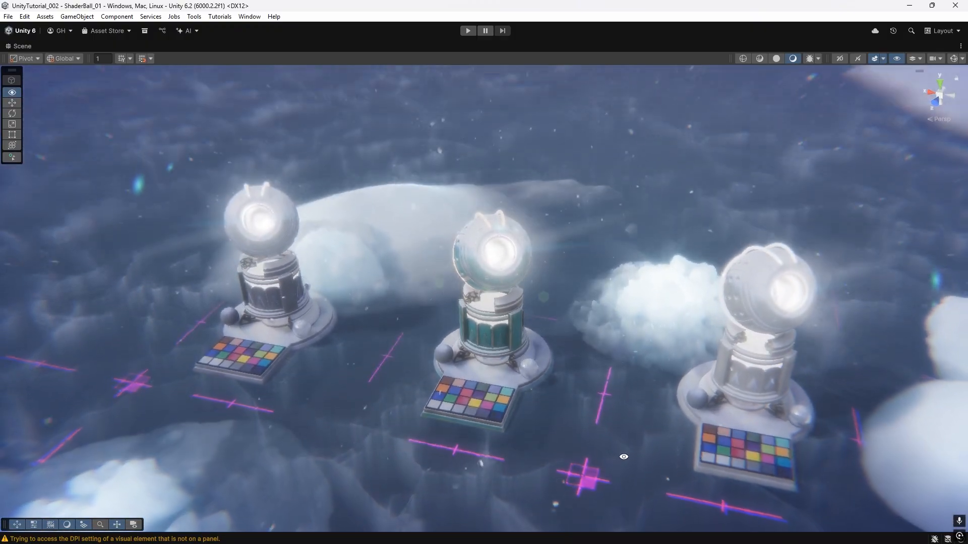
alt+right_drag(592, 426, 744, 319)
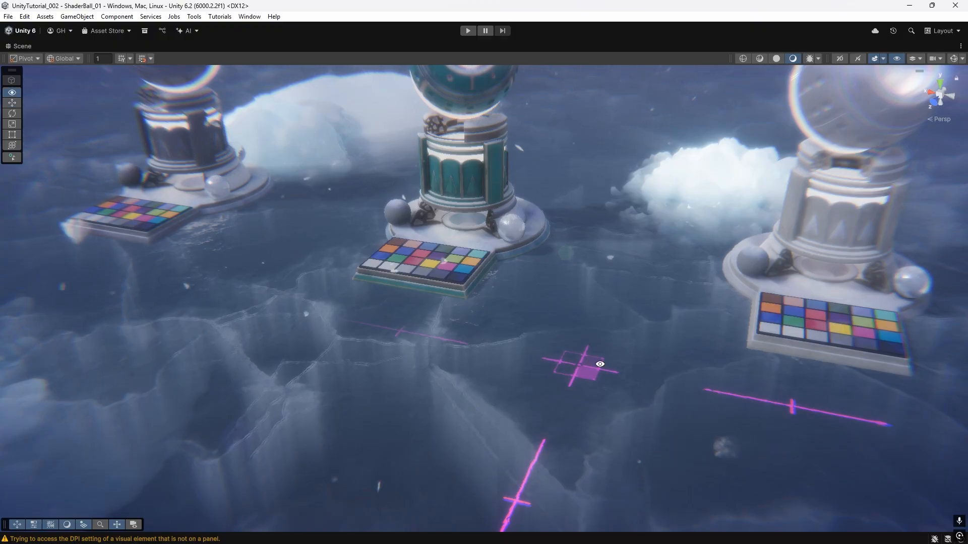
alt+drag(600, 364, 600, 280)
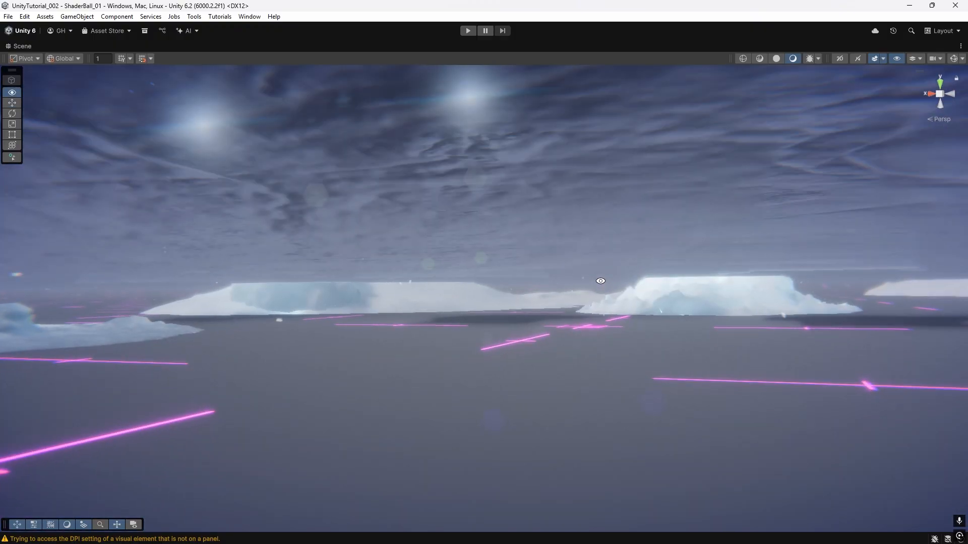
middle_drag(601, 280, 607, 527)
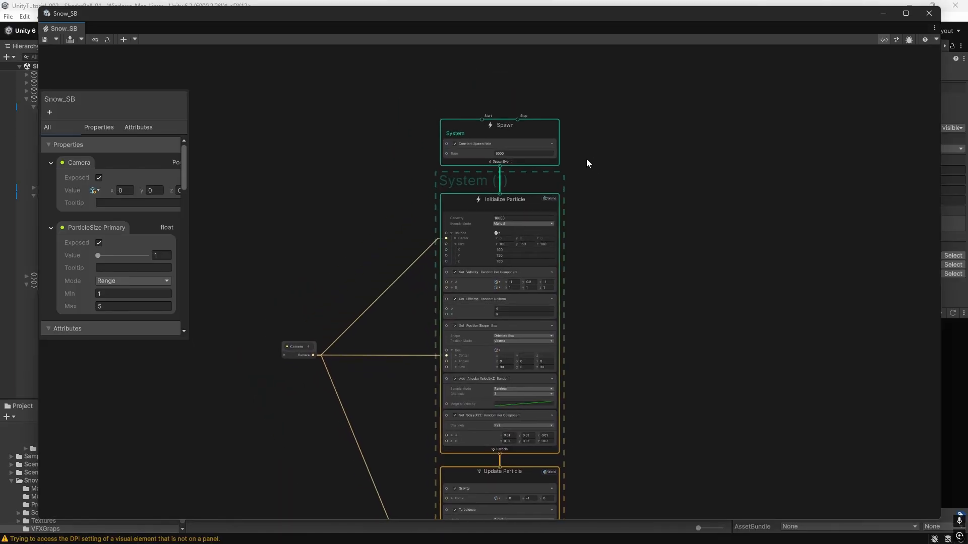
- Review the Spawn rate and the Initialize Particle capacity and bounds in the Snow_SB graph
scroll(585, 156, up, 4)
middle_drag(615, 170, 669, 223)
scroll(652, 253, up, 3)
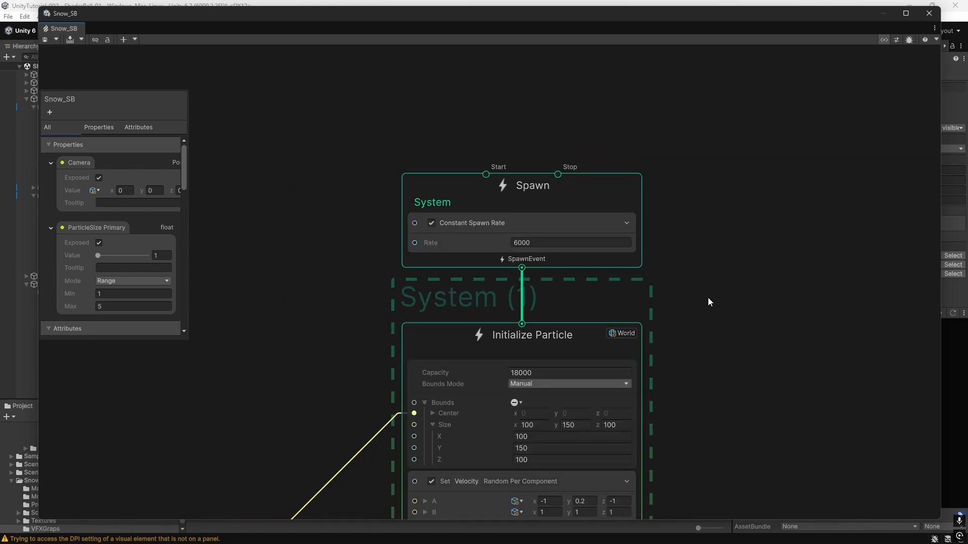
middle_drag(708, 301, 651, 201)
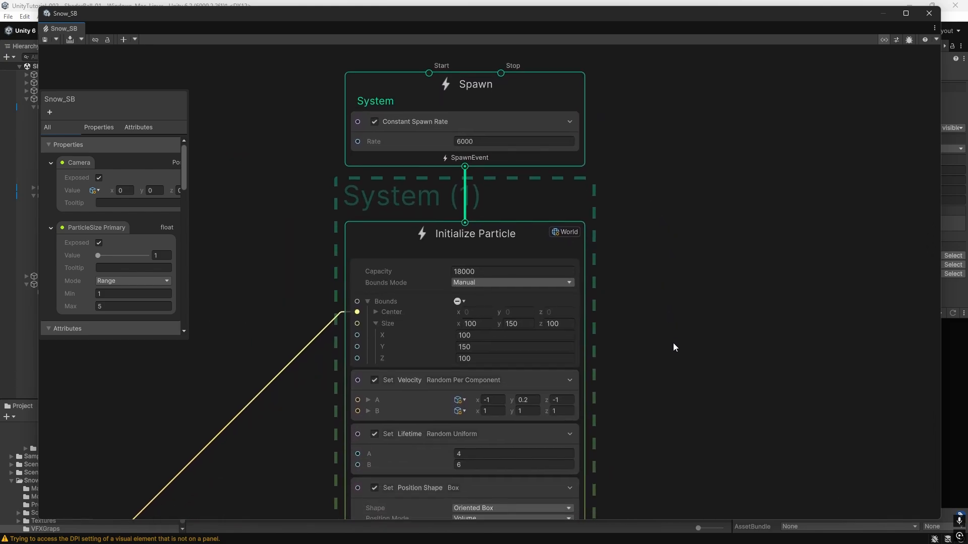
middle_drag(670, 374, 697, 288)
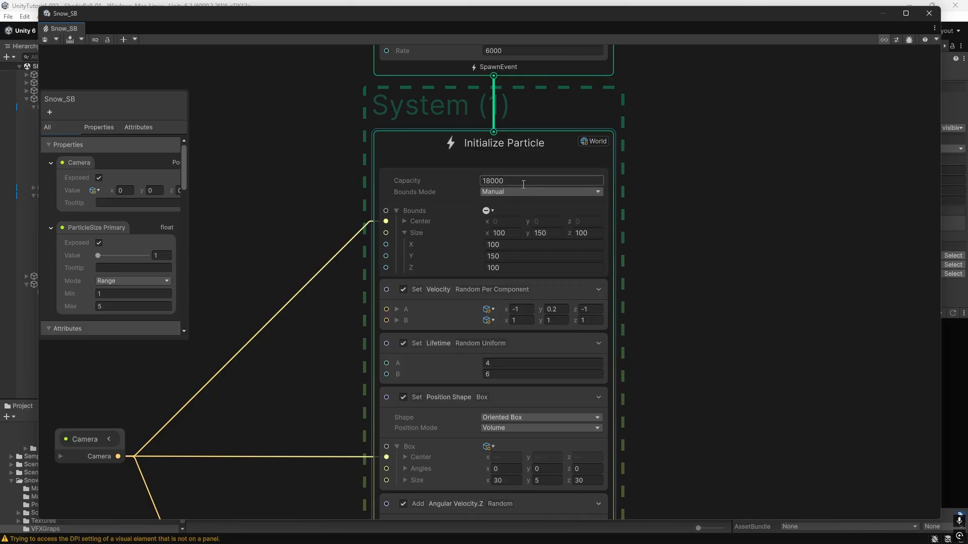
- Trace the Camera property's connections and review the velocity, lifetime, position shape and scale blocks of Initialize Particle
middle_drag(643, 264, 754, 177)
click(214, 355)
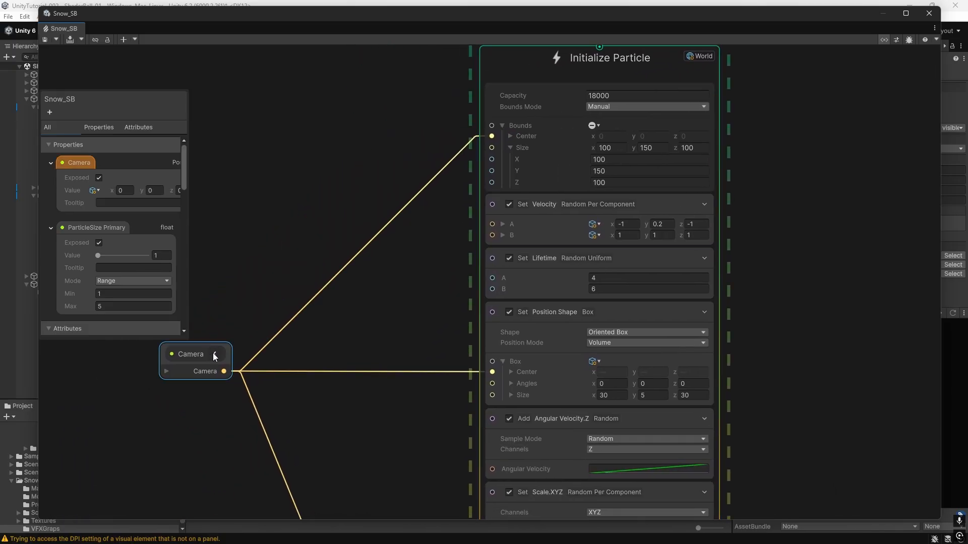
click(284, 335)
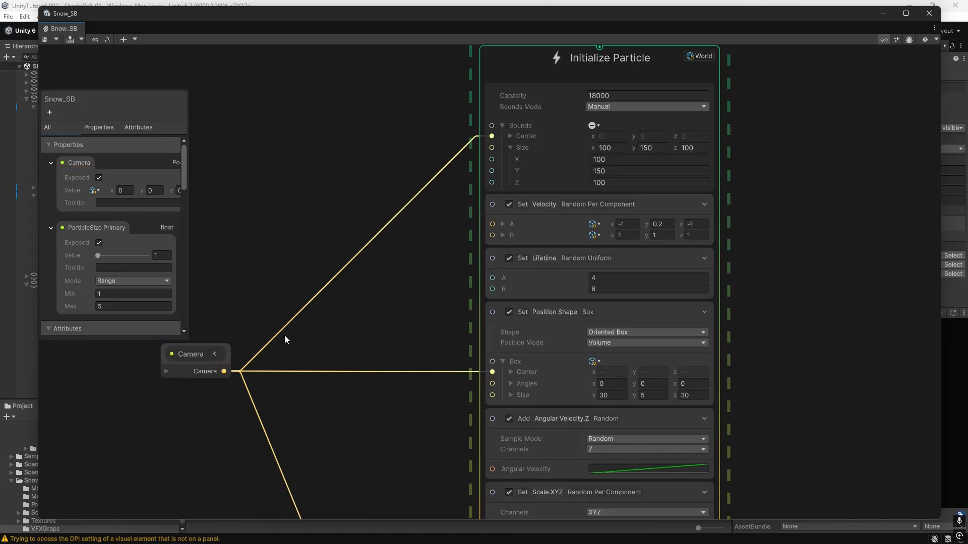
scroll(365, 328, down, 1)
middle_drag(365, 328, 293, 343)
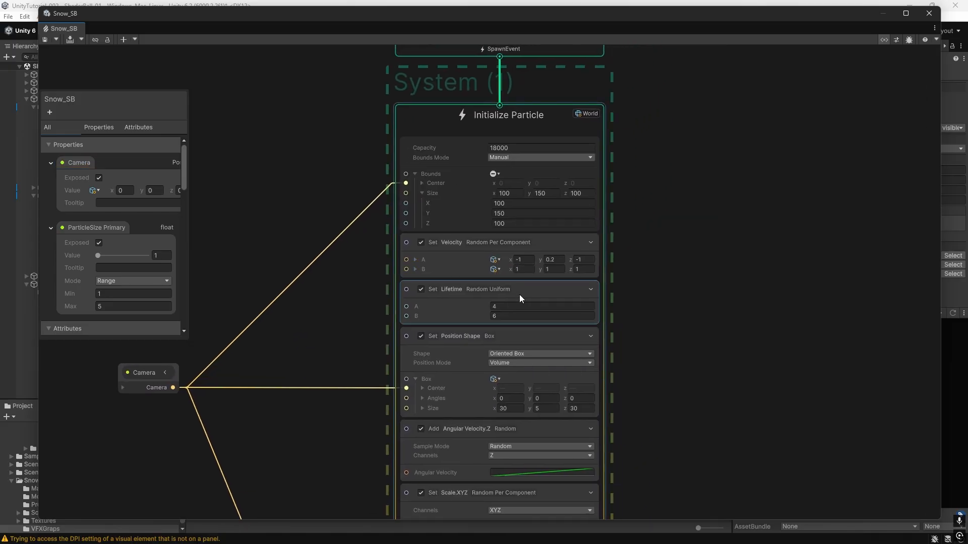
middle_drag(724, 351, 731, 252)
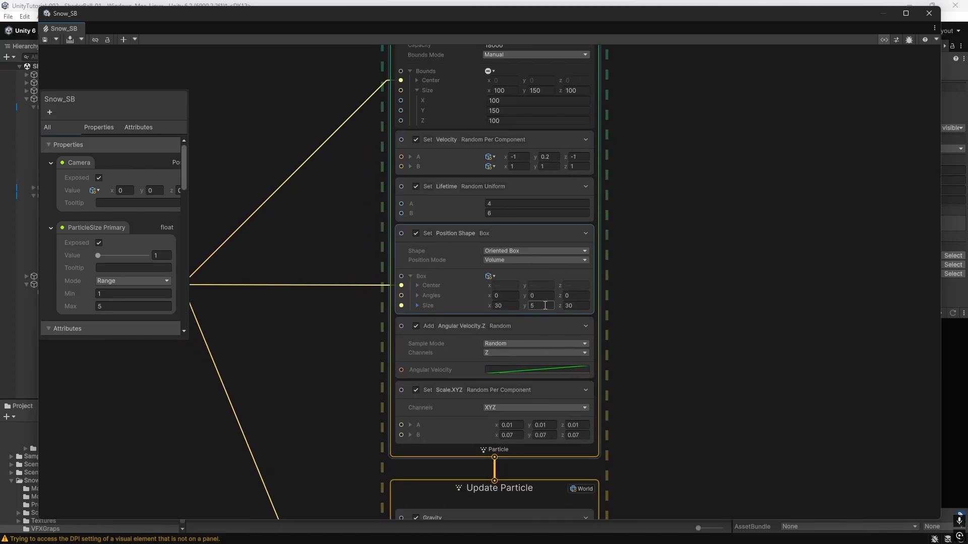
middle_drag(576, 306, 630, 198)
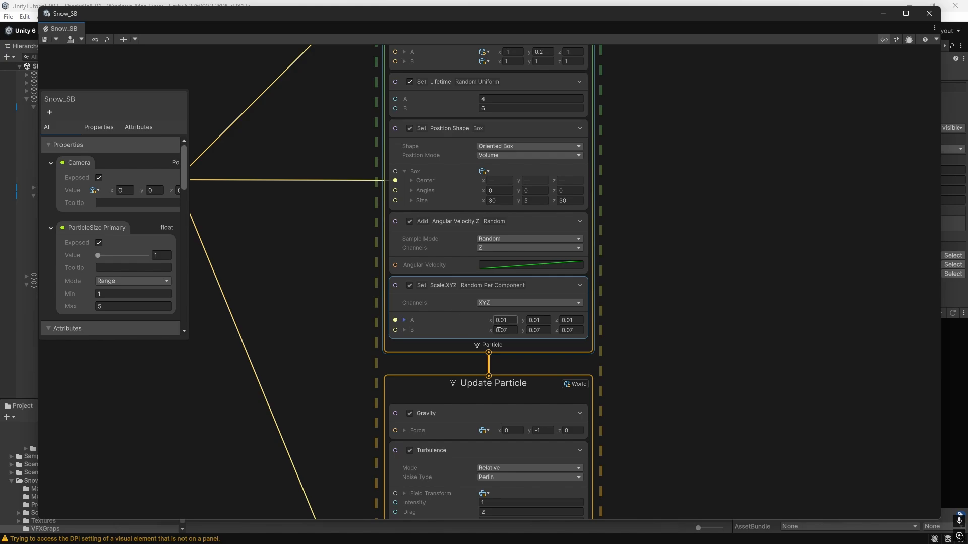
- Review the Update Particle forces and the Output Particle settings, including the Size Over Life curve
middle_drag(705, 323, 722, 51)
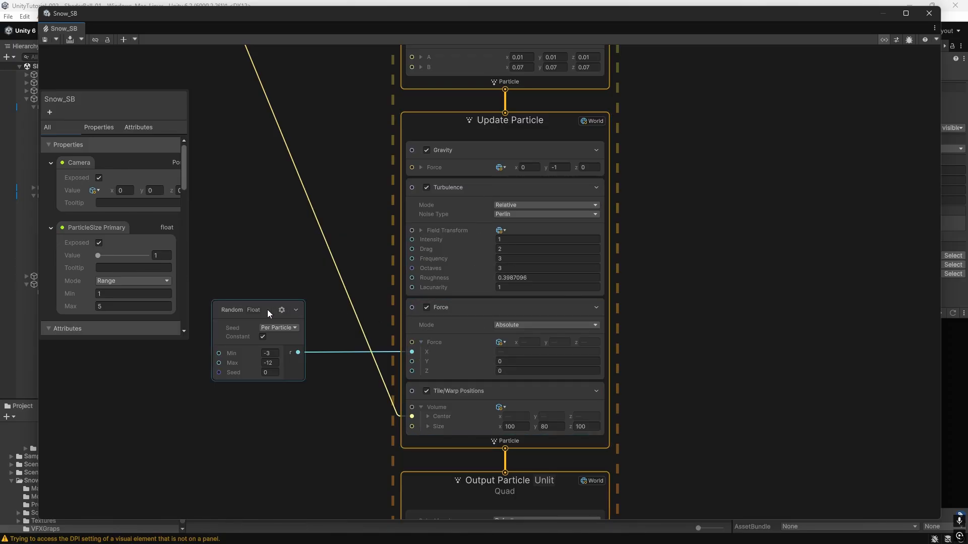
mouse_move(788, 328)
middle_down()
mouse_move(784, 138)
mouse_move(795, 73)
middle_up()
middle_drag(767, 368, 773, 286)
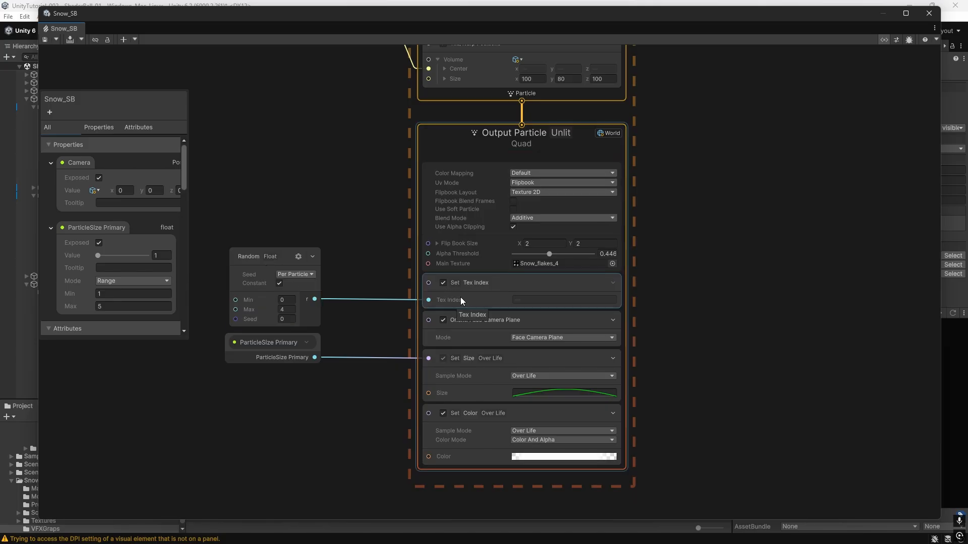
click(563, 393)
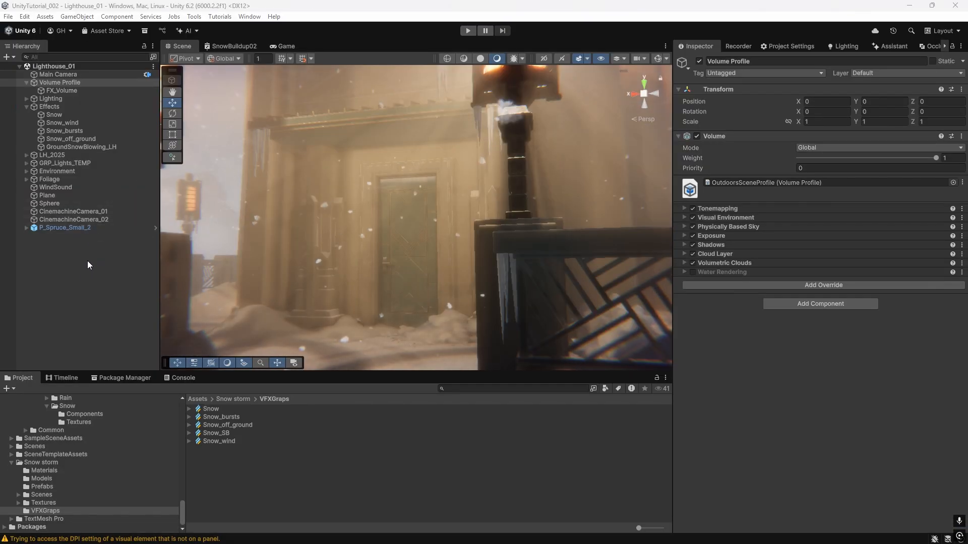
- Look around the Lighthouse_01 scene, inspecting the FX_Volume object and the Environment group
middle_drag(361, 176, 454, 177)
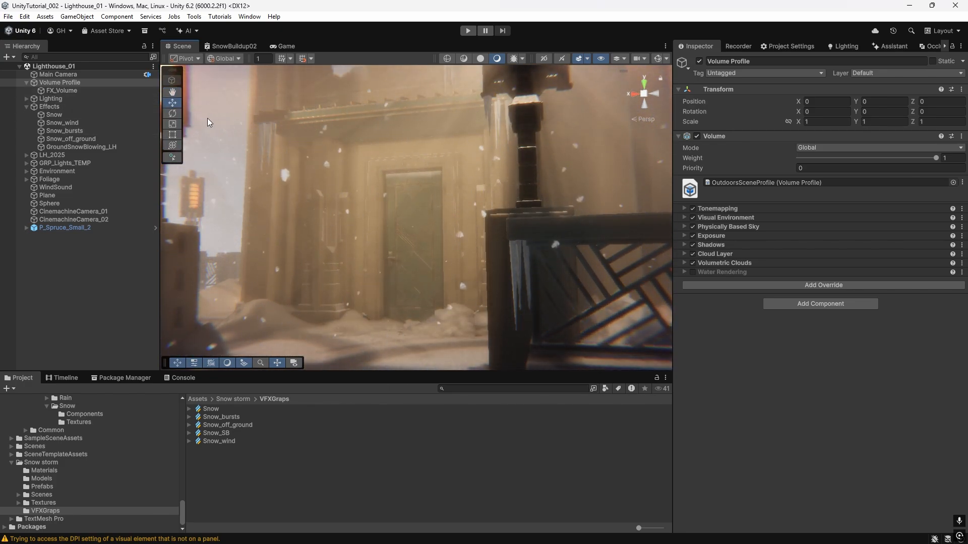
click(65, 90)
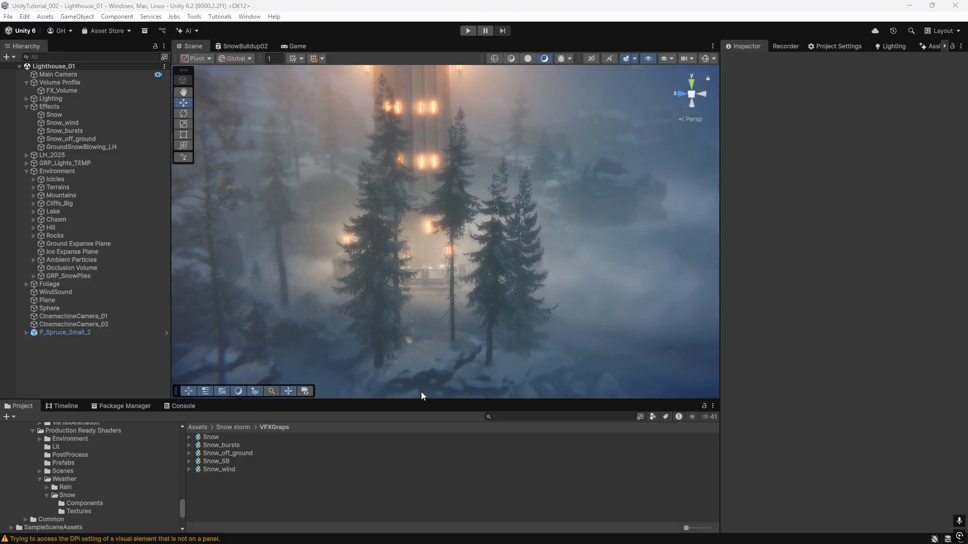
right_drag(454, 279, 327, 231)
alt+drag(327, 232, 341, 226)
middle_drag(341, 226, 454, 212)
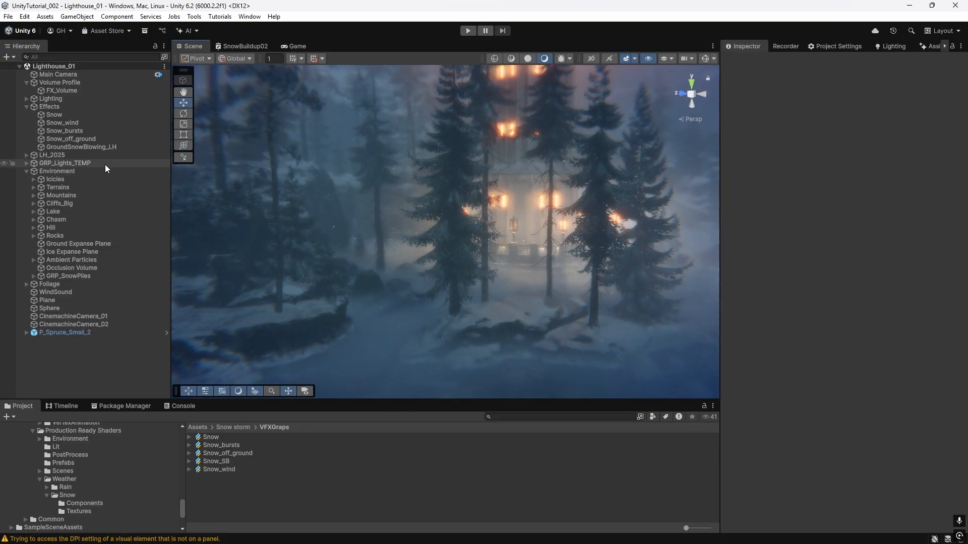
click(68, 172)
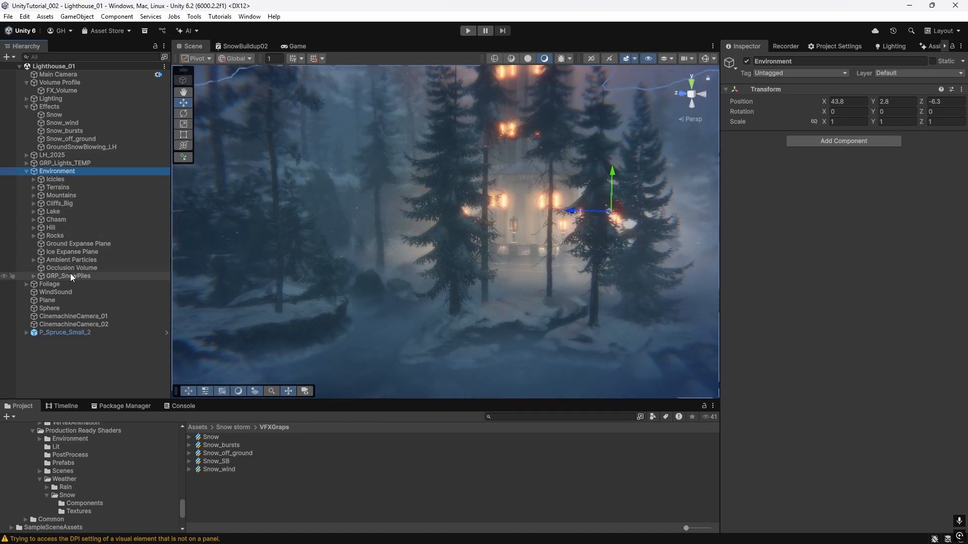
- Examine the blowing snow and icicles around the lighthouse's terrace, lamps and roof from several angles
middle_drag(575, 280, 518, 281)
alt+drag(519, 281, 313, 275)
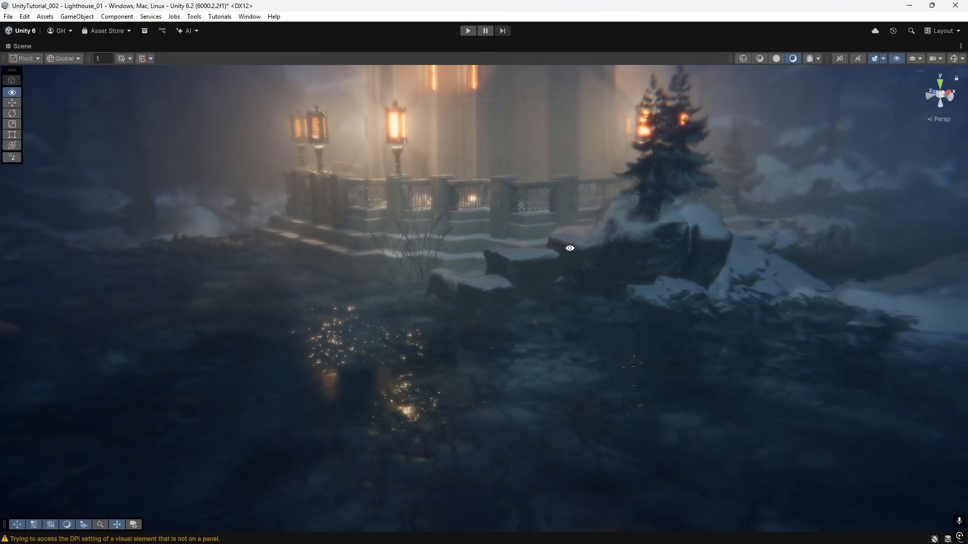
alt+drag(569, 247, 481, 234)
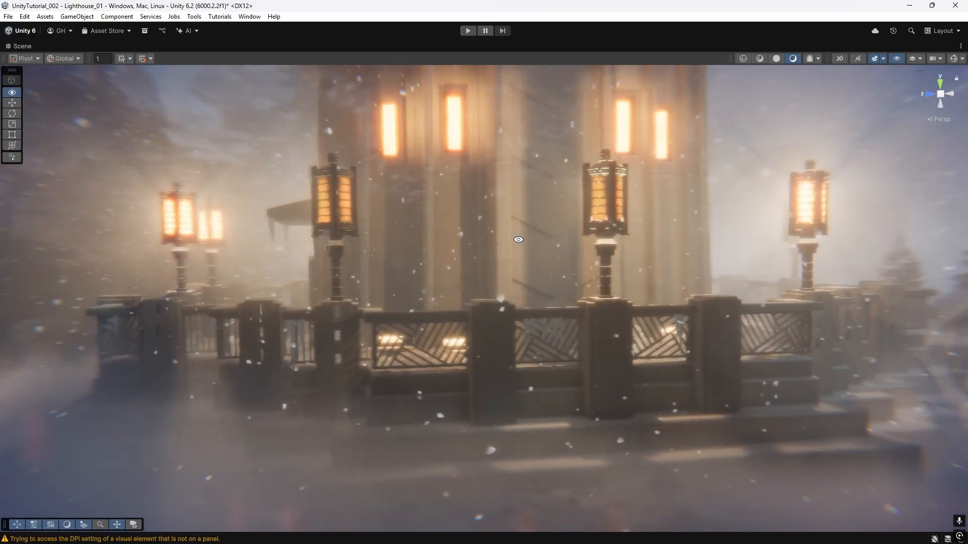
alt+drag(457, 241, 388, 249)
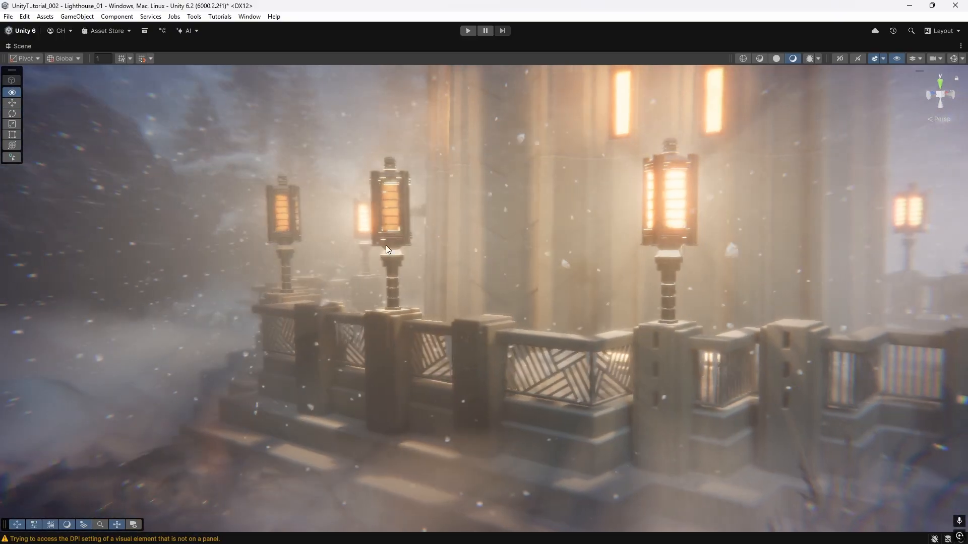
middle_drag(630, 249, 332, 151)
scroll(467, 228, down, 6)
alt+drag(401, 228, 625, 234)
middle_drag(626, 242, 655, 372)
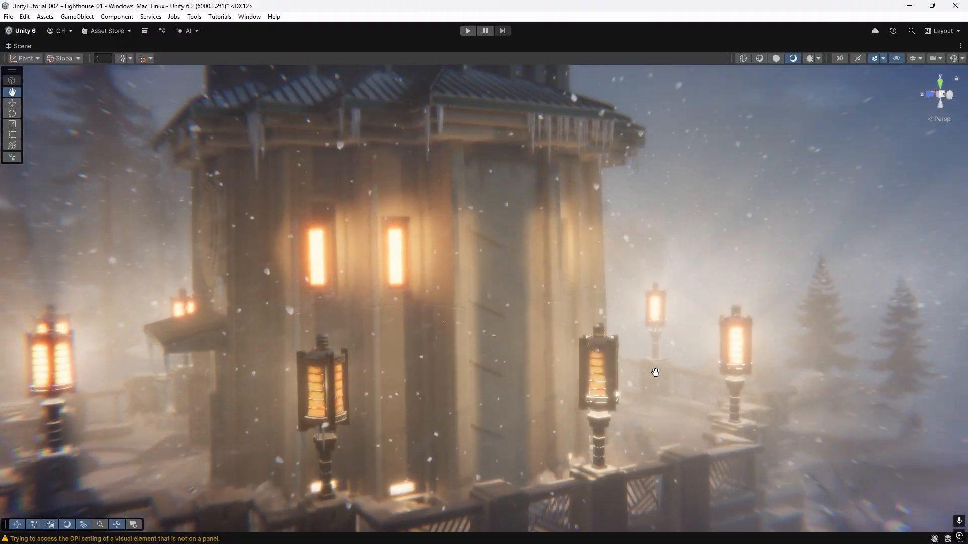
scroll(645, 361, down, 4)
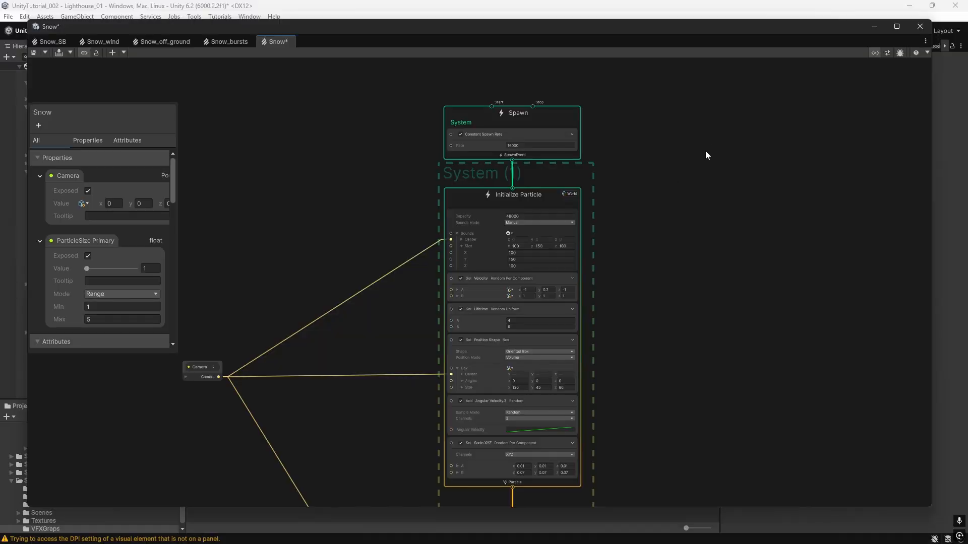
- Review the Snow effect's graph from its Spawn and Initialize Particle blocks down through the remaining particle contexts
scroll(704, 186, up, 5)
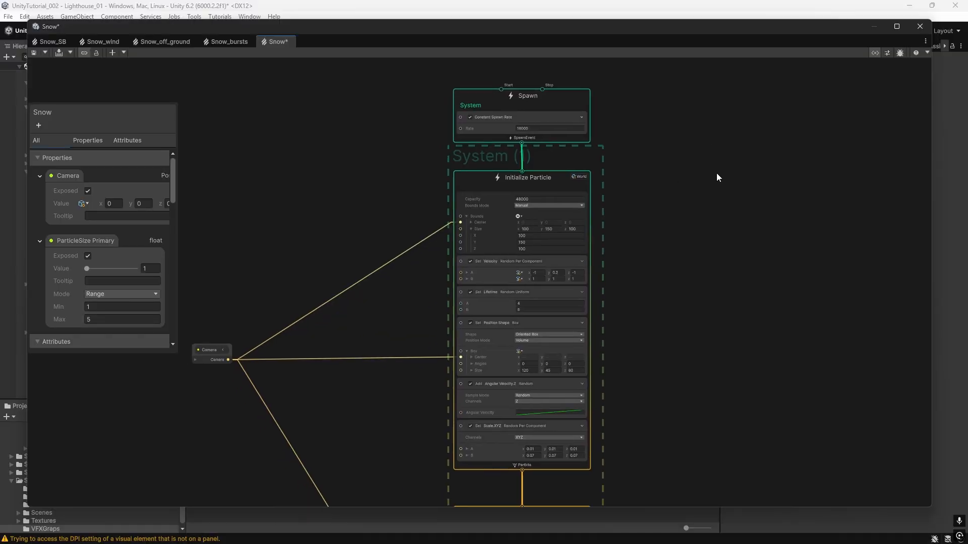
scroll(611, 250, up, 1)
mouse_move(611, 251)
middle_down()
mouse_move(660, 278)
mouse_move(740, 357)
mouse_move(693, 72)
middle_up()
scroll(737, 358, up, 2)
scroll(736, 368, down, 3)
middle_drag(755, 352, 758, 50)
middle_drag(765, 325, 719, 40)
middle_drag(707, 347, 705, 45)
middle_drag(737, 304, 749, 121)
scroll(748, 120, up, 1)
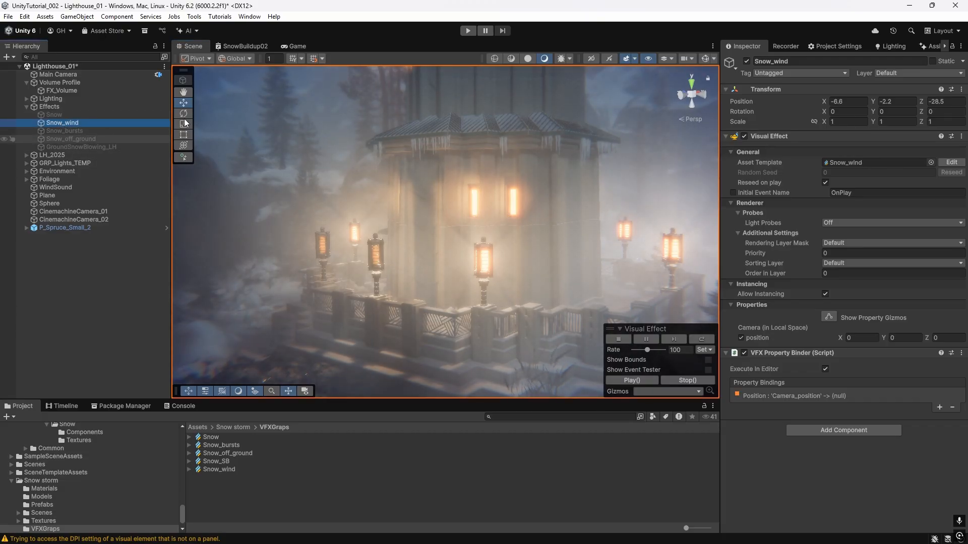
- Review the Snow_wind graph's Spawn rate and its Initialize Particle bounds, velocity and lifetime blocks
alt+drag(544, 287, 267, 197)
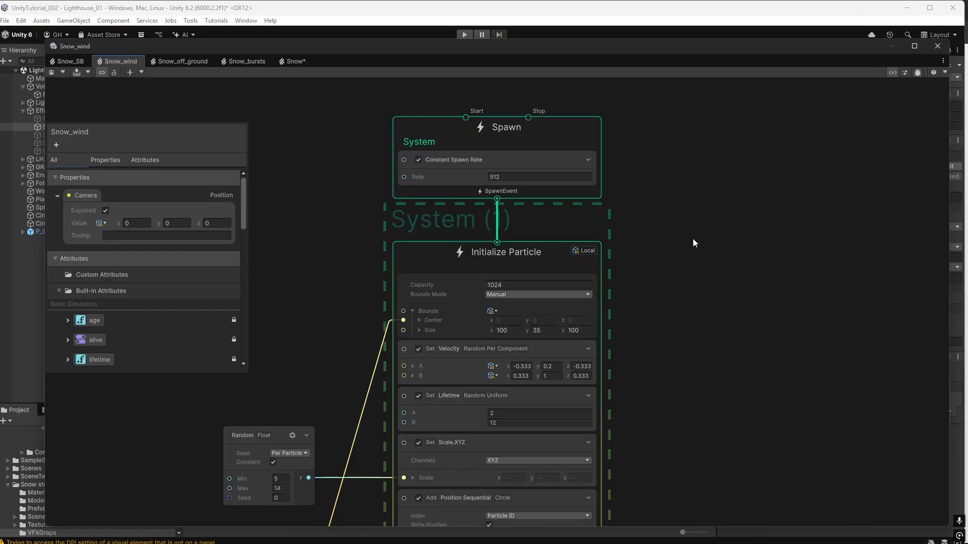
middle_drag(694, 238, 693, 215)
scroll(669, 177, up, 6)
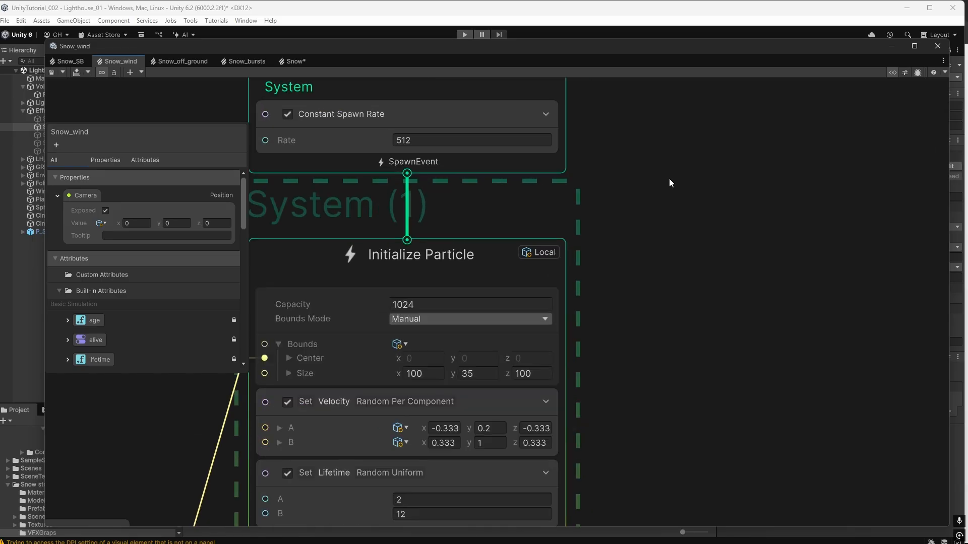
scroll(667, 178, down, 2)
middle_drag(821, 389, 807, 198)
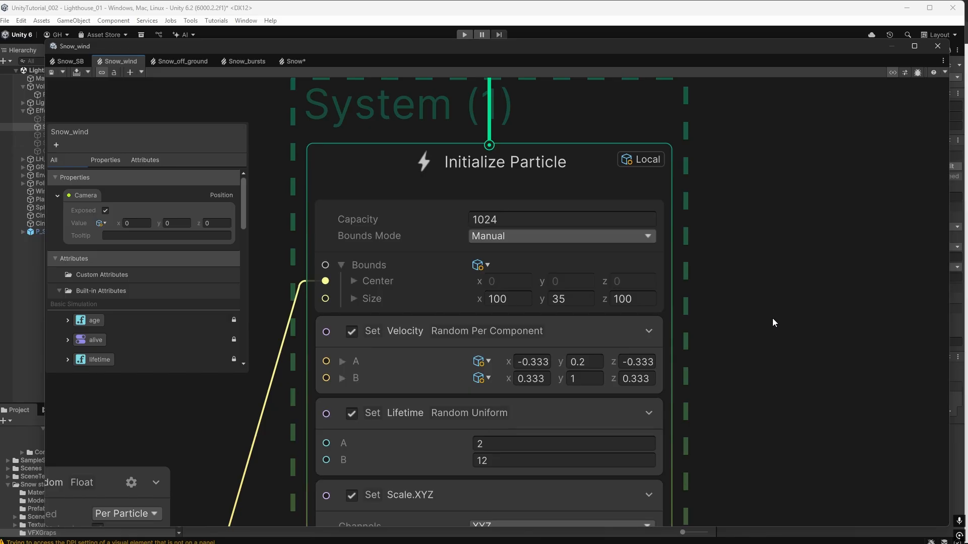
middle_drag(772, 318, 759, 250)
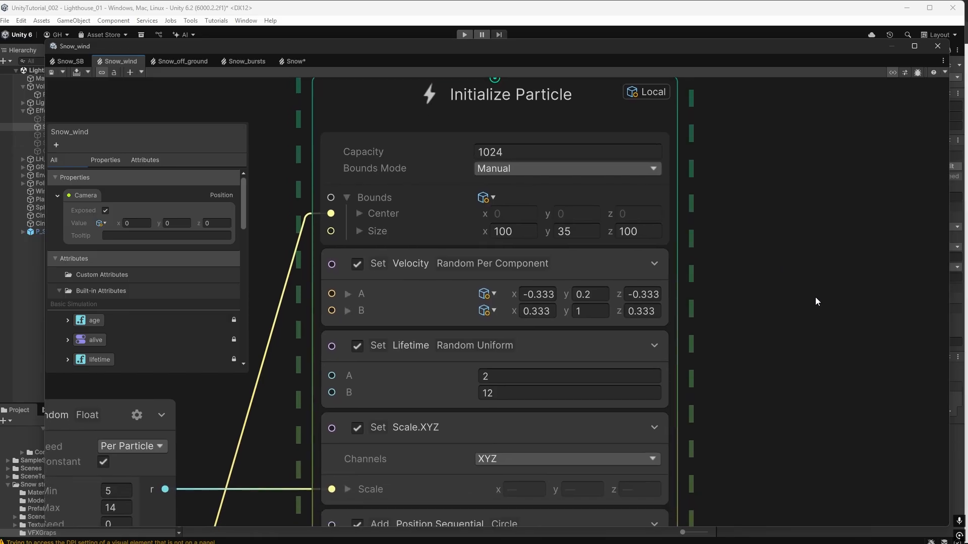
middle_drag(810, 322, 820, 223)
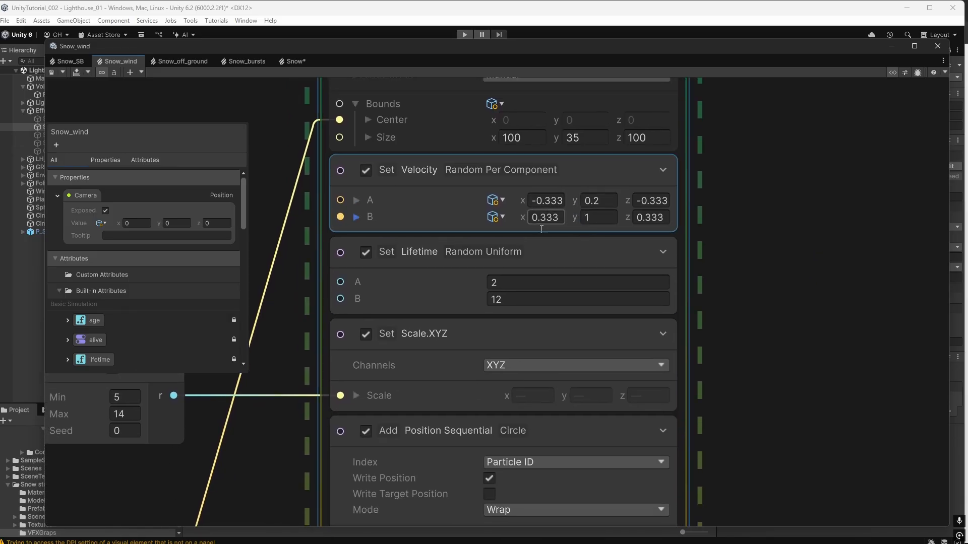
middle_drag(769, 331, 770, 247)
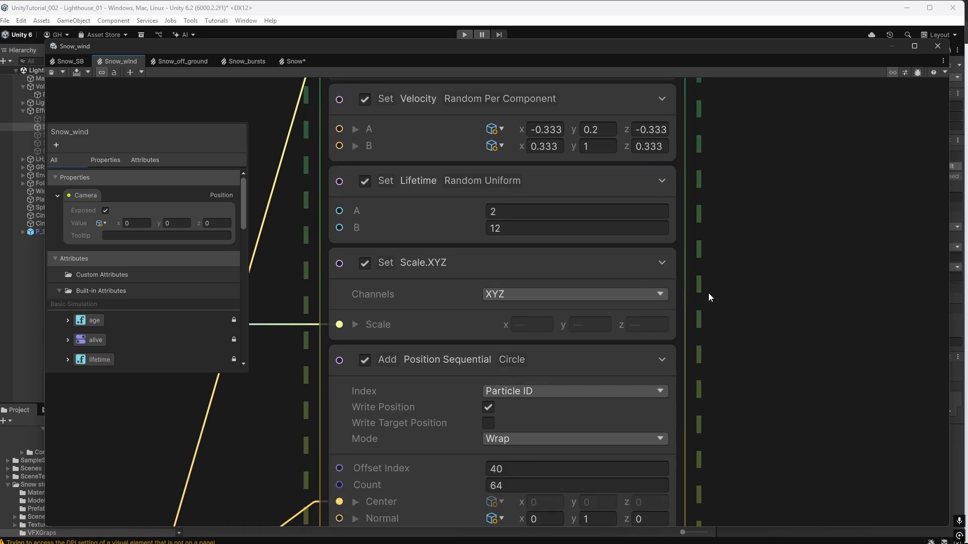
middle_drag(709, 293, 704, 215)
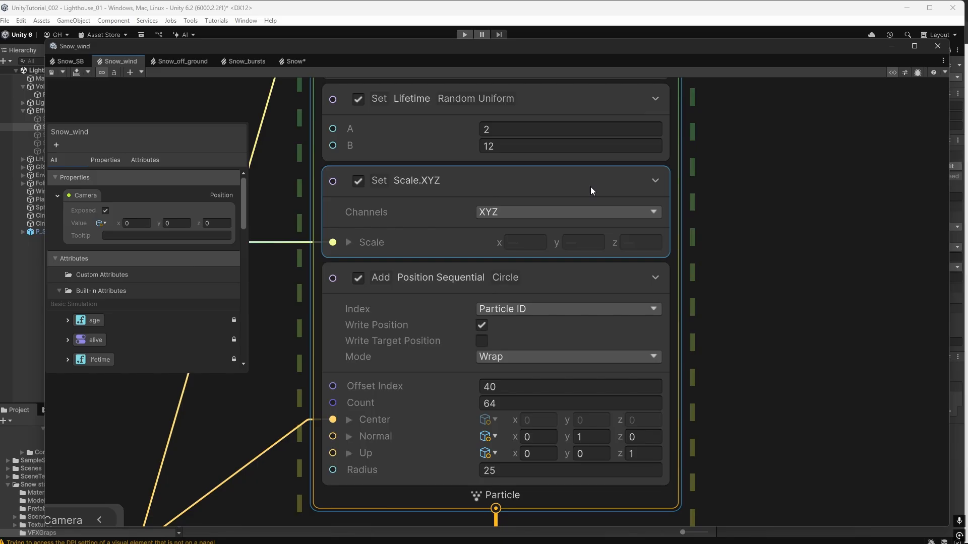
- Inspect the Random node feeding the particle scale and the Position Sequential Circle block in Initialize Particle
middle_drag(279, 196, 567, 197)
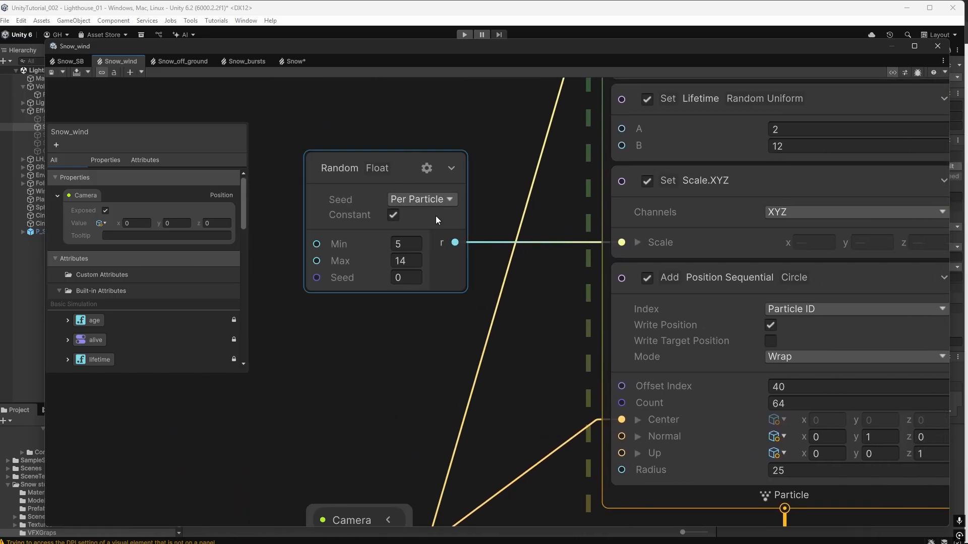
middle_drag(513, 325, 412, 296)
scroll(663, 301, down, 1)
click(608, 250)
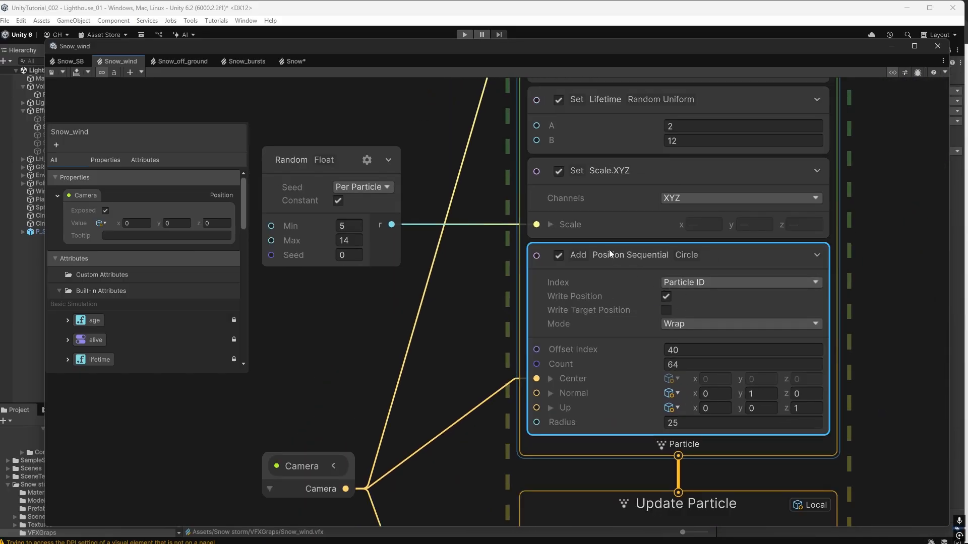
middle_drag(901, 274, 748, 210)
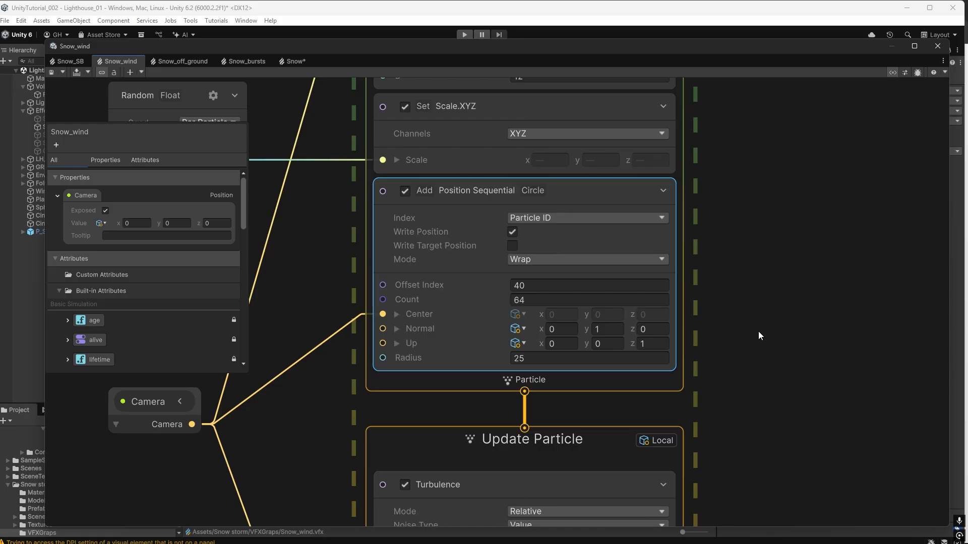
middle_drag(758, 331, 797, 313)
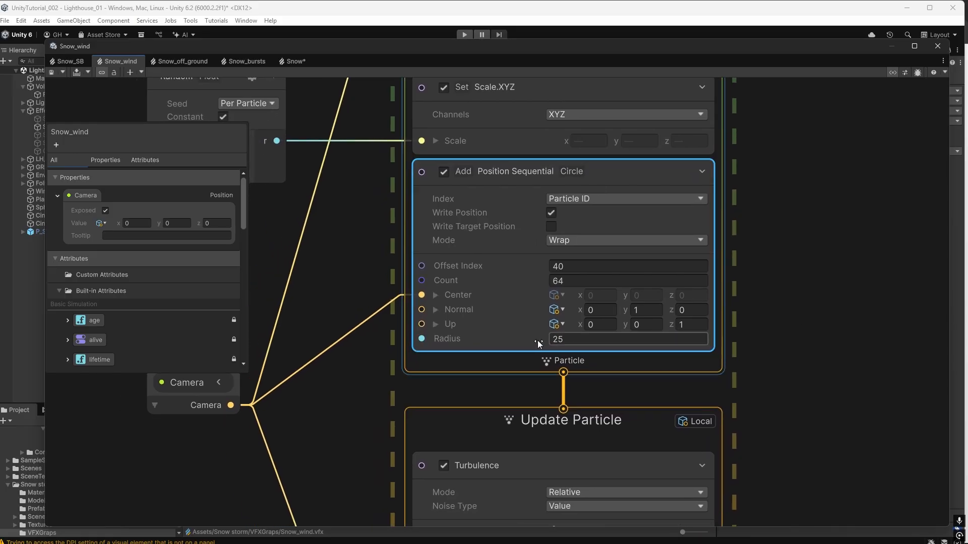
- Review the Update Particle context's Turbulence, Force with its two Random inputs, and Tile/Warp Positions blocks
middle_drag(836, 355, 779, 147)
scroll(776, 289, down, 1)
middle_drag(819, 404, 805, 275)
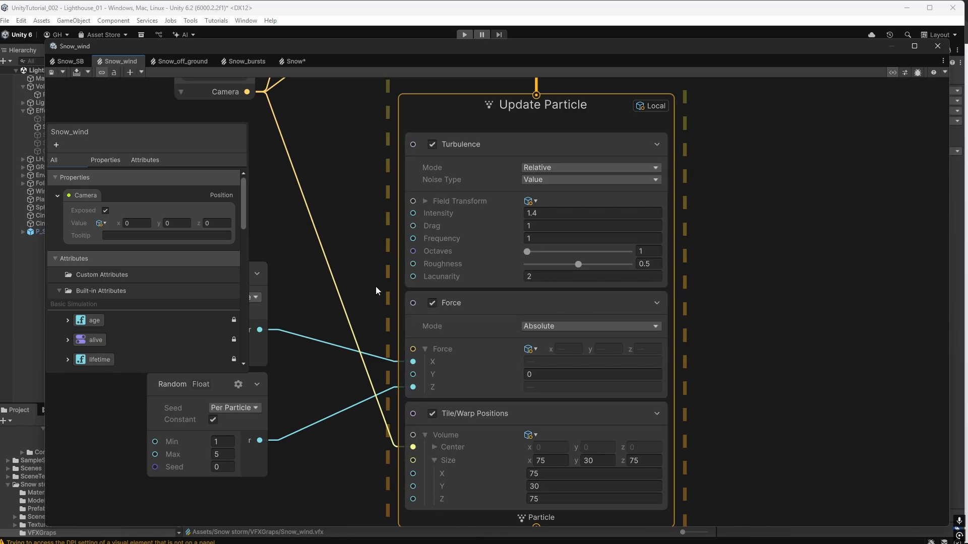
middle_drag(376, 286, 587, 267)
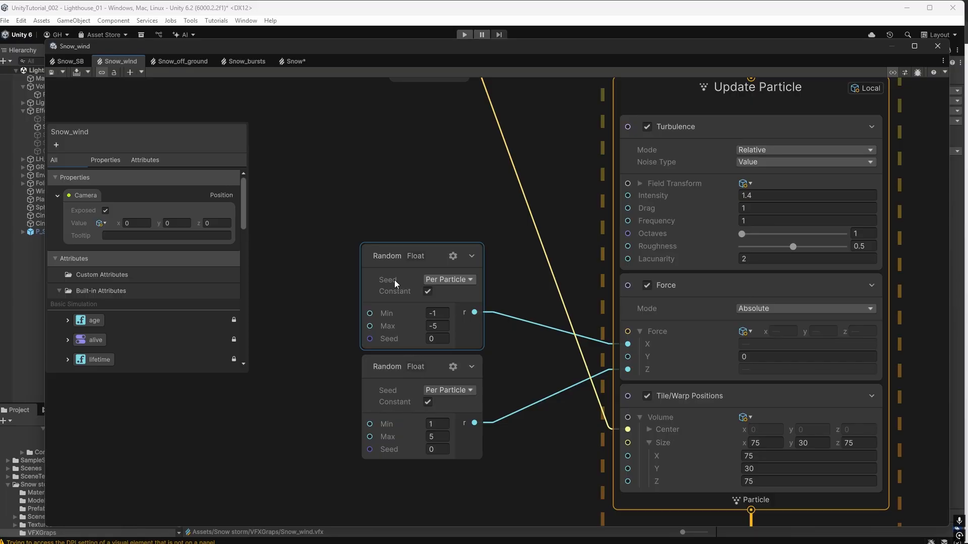
middle_drag(515, 443, 332, 322)
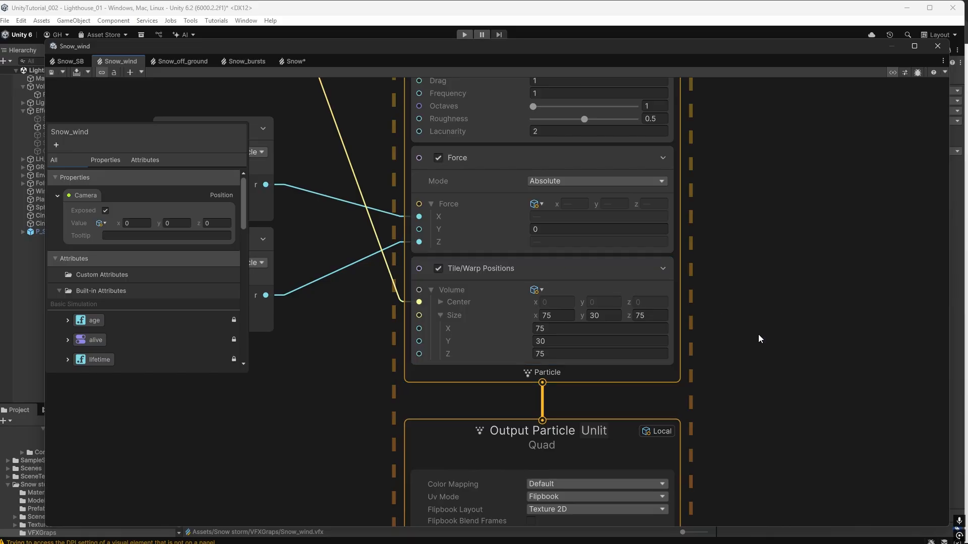
middle_drag(764, 407, 768, 322)
middle_drag(765, 369, 801, 369)
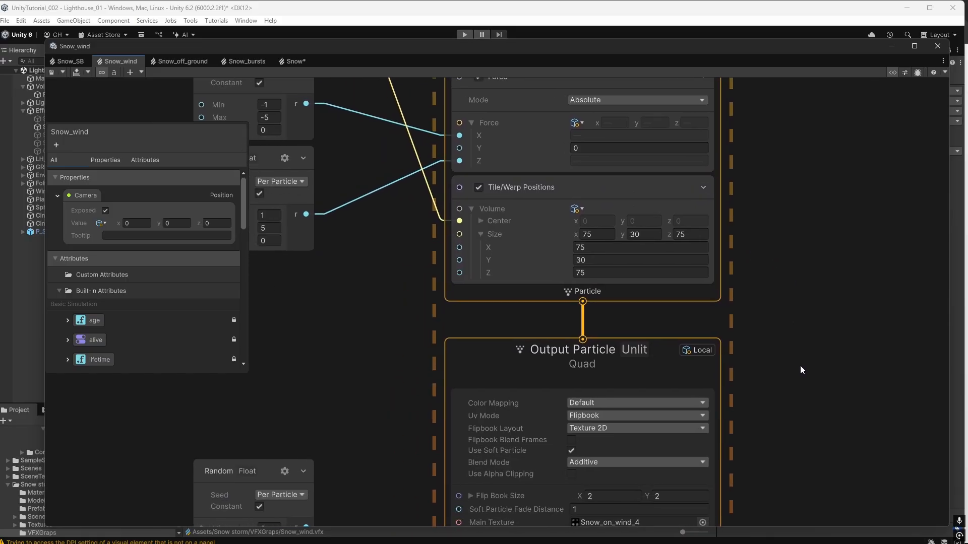
- Examine the Output Particle flipbook and main texture settings along with the Random node driving the Tex Index
middle_drag(822, 413, 784, 159)
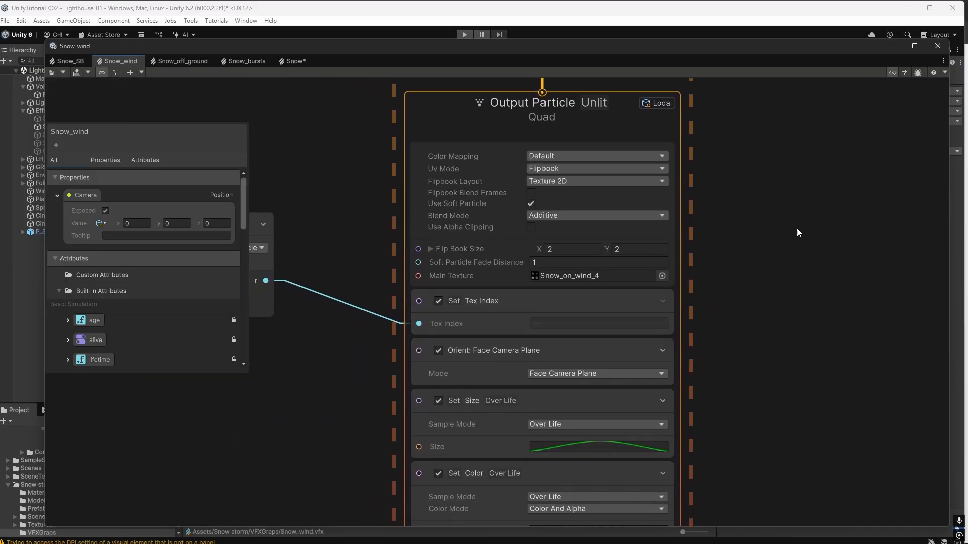
middle_drag(801, 293, 815, 307)
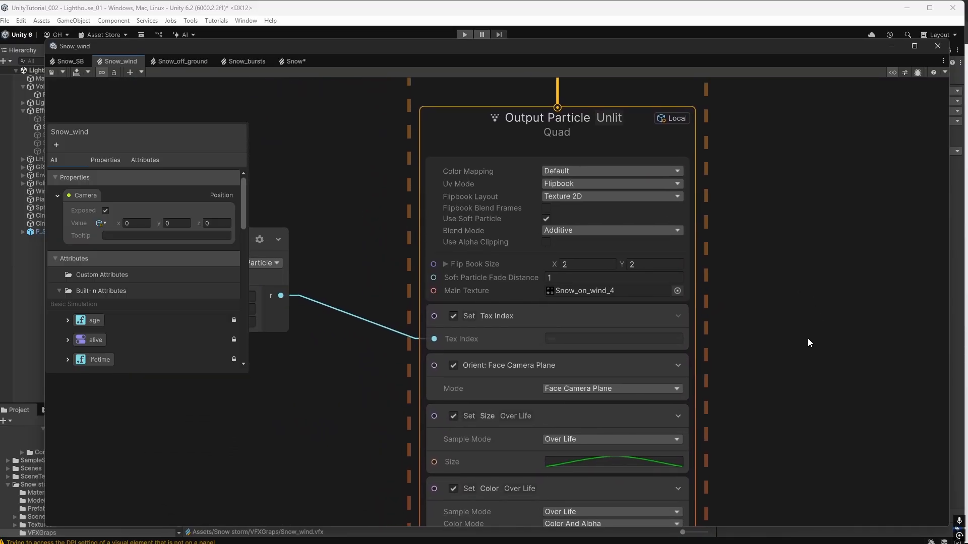
middle_drag(773, 364, 879, 361)
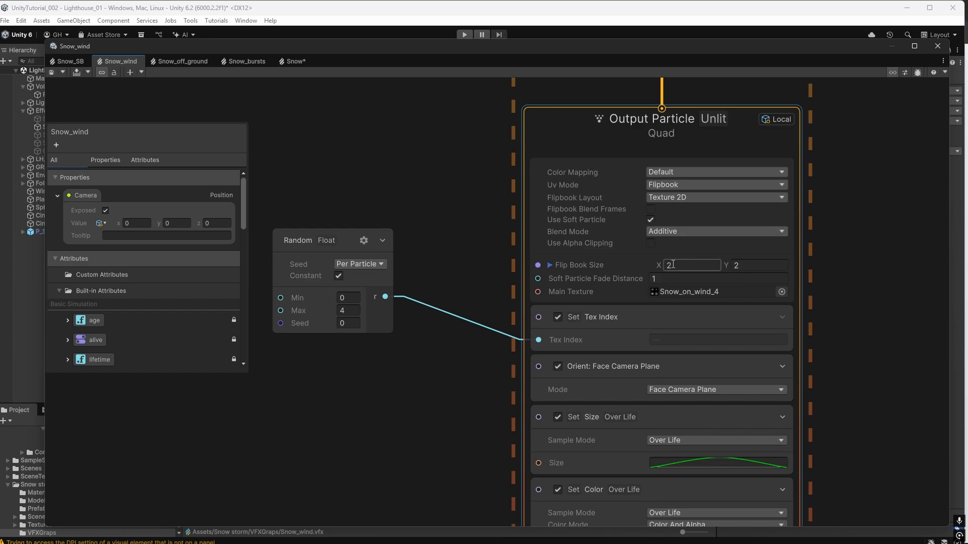
click(734, 267)
middle_drag(886, 355, 884, 253)
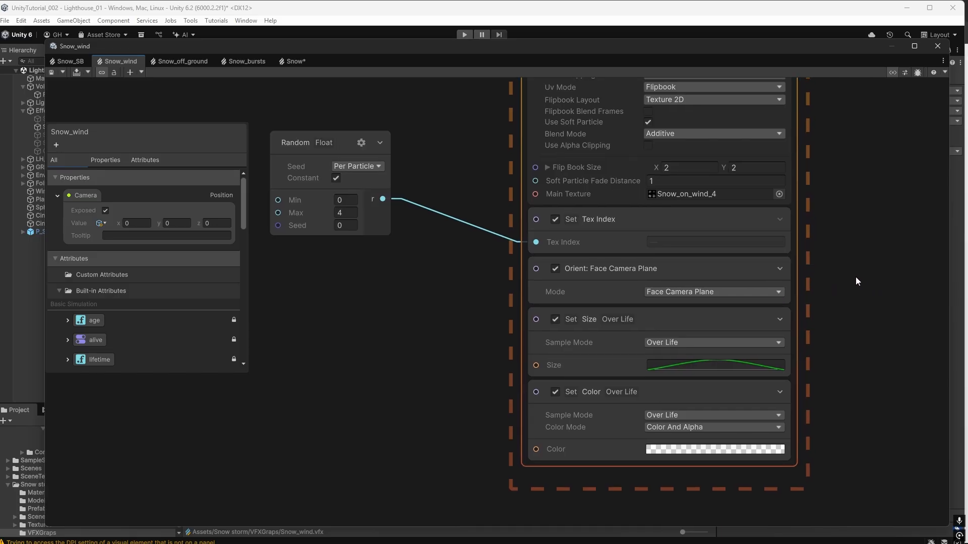
middle_drag(855, 277, 789, 263)
scroll(785, 246, up, 2)
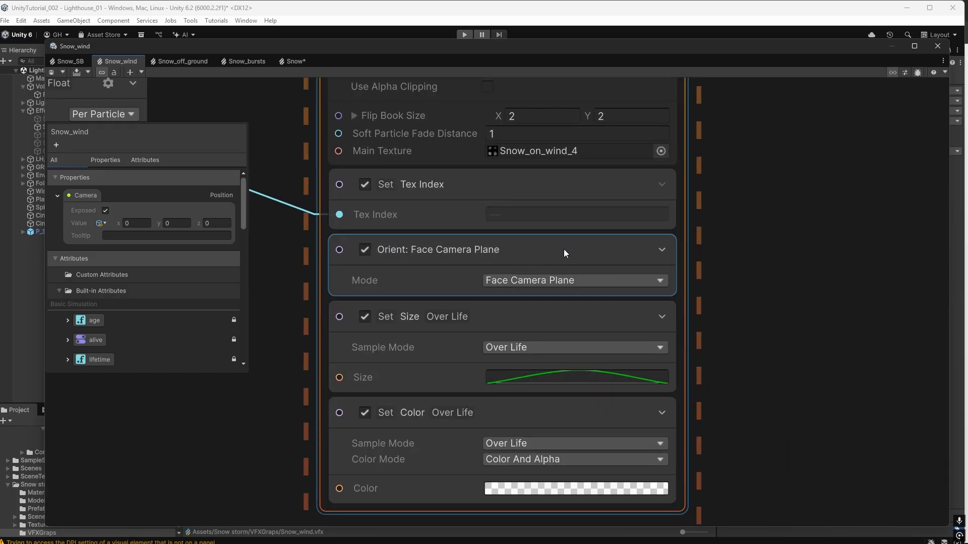
- Check the Orient block's available modes and view the Size Over Life curve without changing either
click(566, 281)
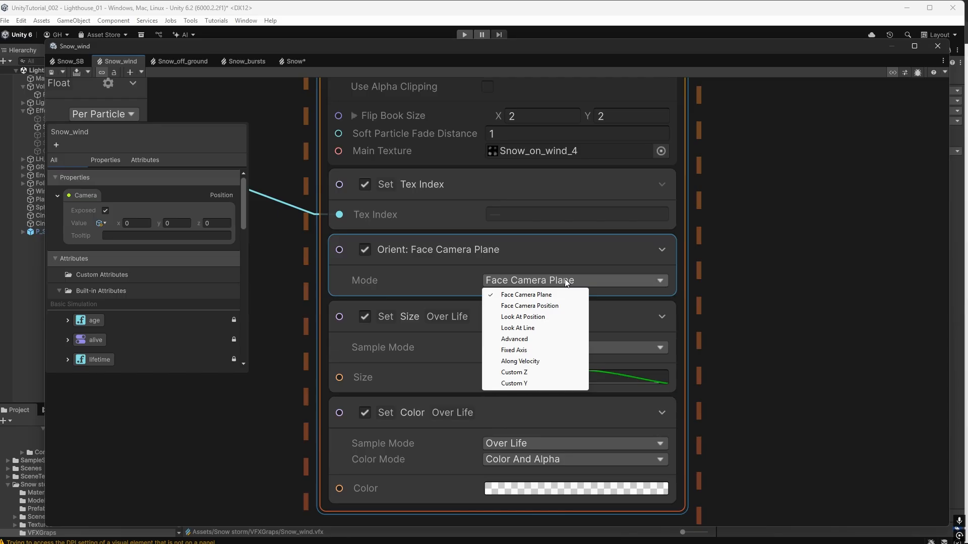
click(546, 246)
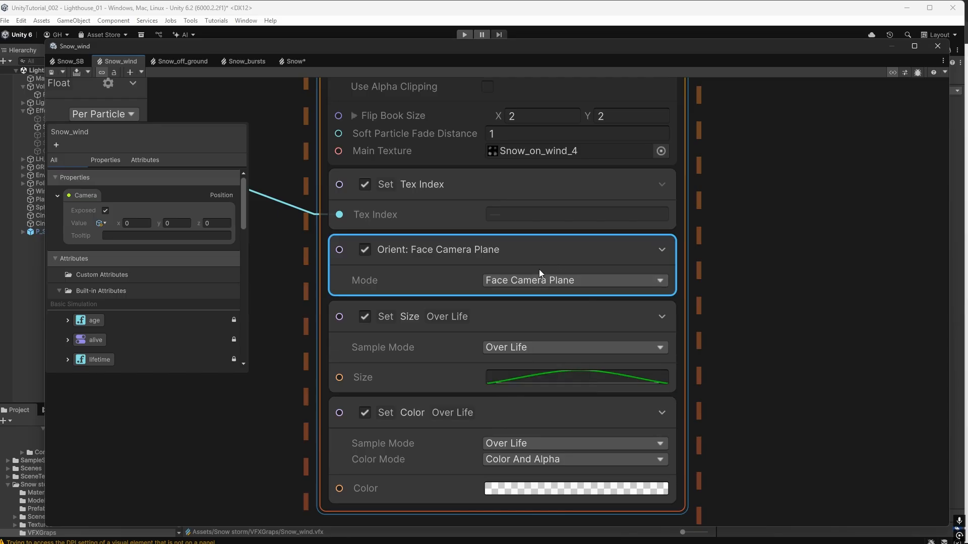
click(569, 374)
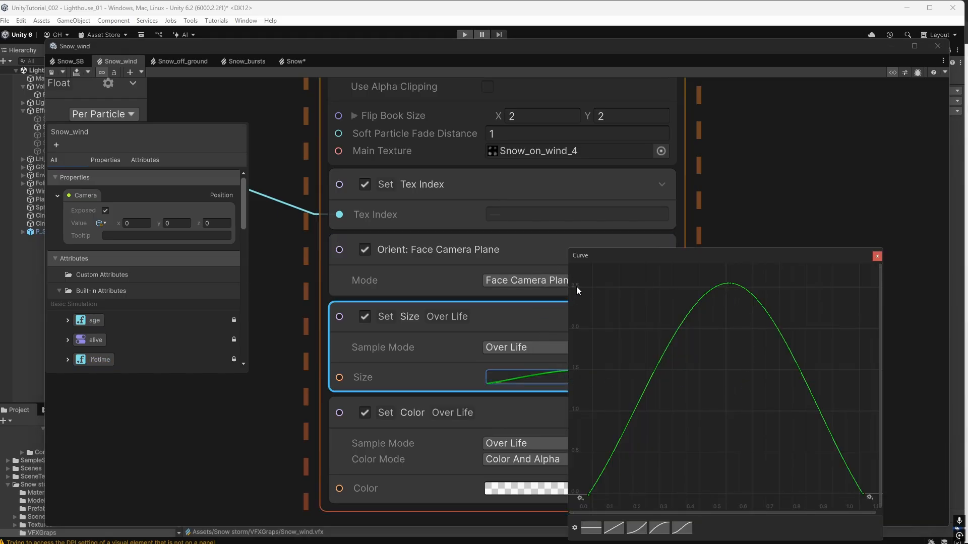
click(877, 256)
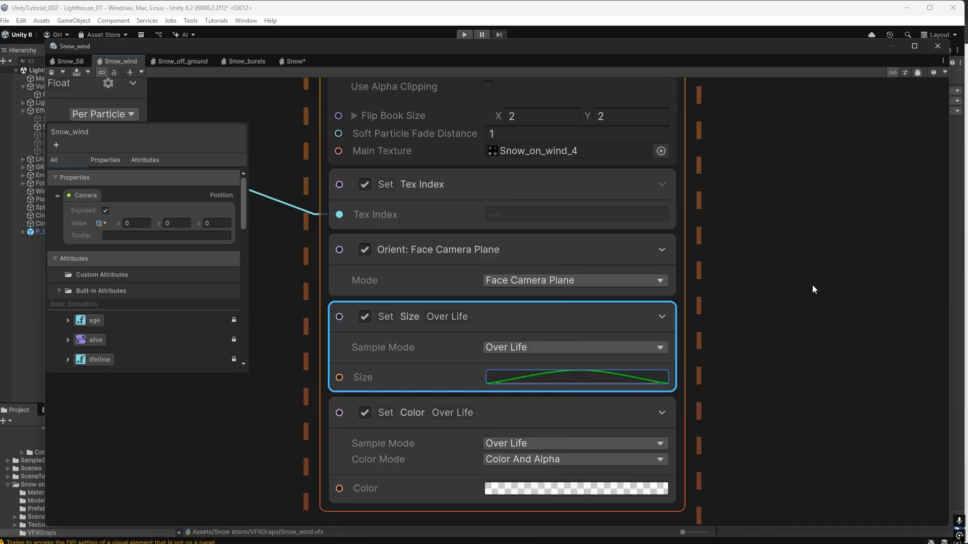
- Inspect the Color Over Life gradient and its alpha keys, leaving the gradient as it is
click(627, 406)
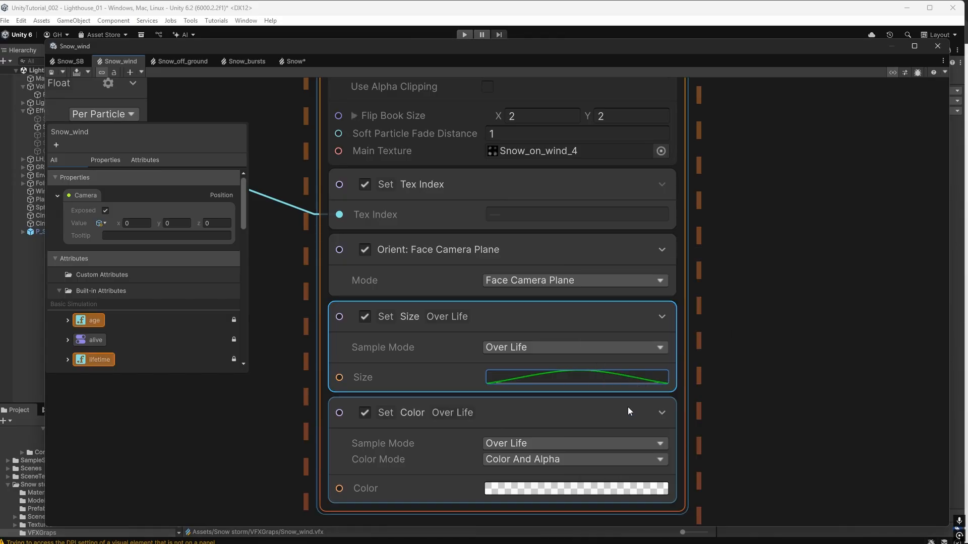
click(622, 490)
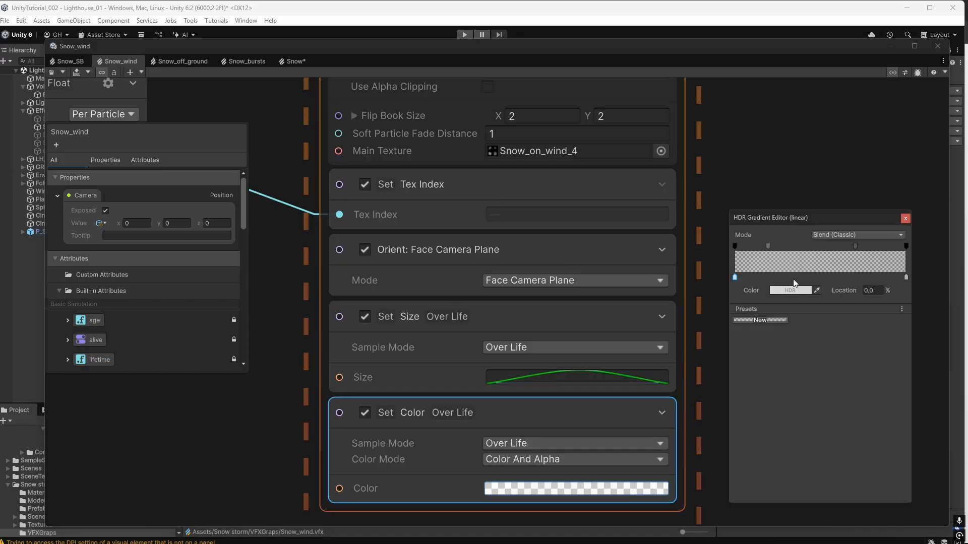
click(855, 245)
click(905, 219)
- Look back over the whole Snow_wind graph from Output Particle up to Initialize Particle
scroll(464, 252, down, 1)
scroll(464, 252, down, 5)
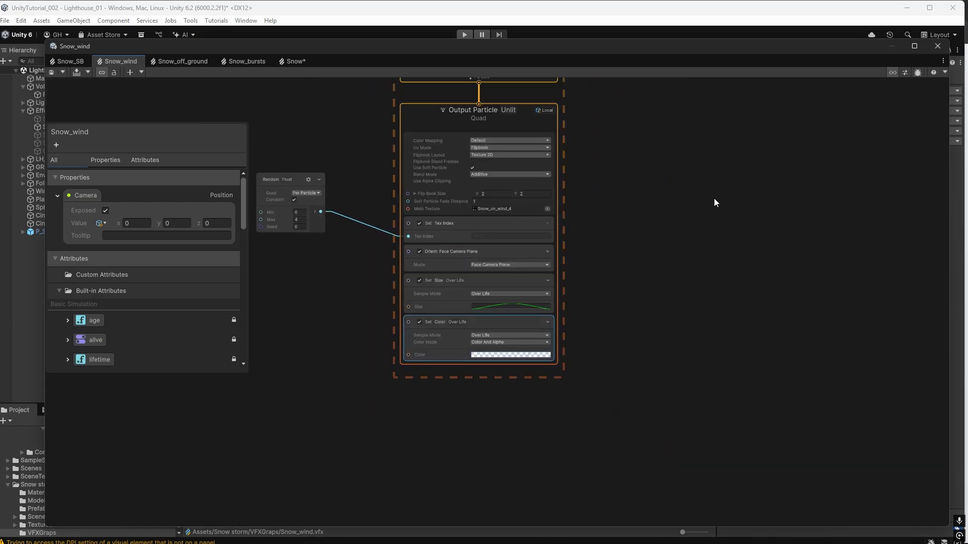
middle_drag(714, 198, 712, 443)
middle_drag(657, 244, 673, 513)
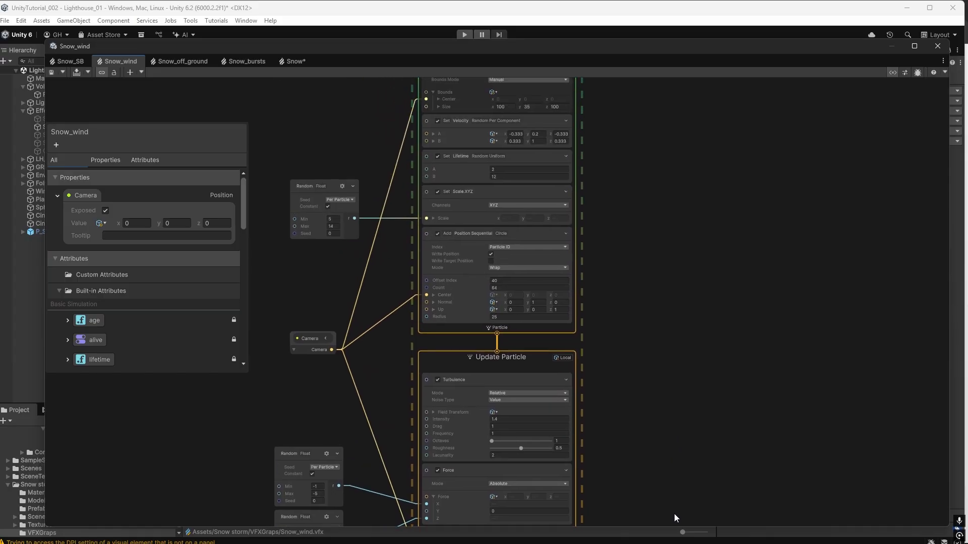
middle_drag(678, 197, 664, 420)
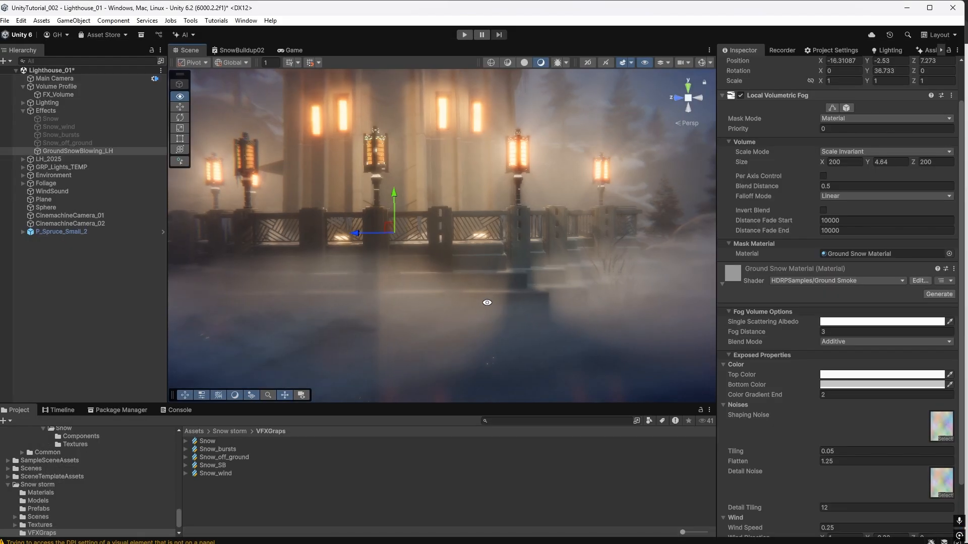
- Examine the GroundSnowBlowing_LH fog drifting around the lighthouse's terrace, steps and grass from several angles
alt+drag(539, 297, 573, 292)
middle_drag(573, 290, 512, 265)
alt+right_drag(524, 261, 632, 238)
alt+drag(632, 239, 575, 237)
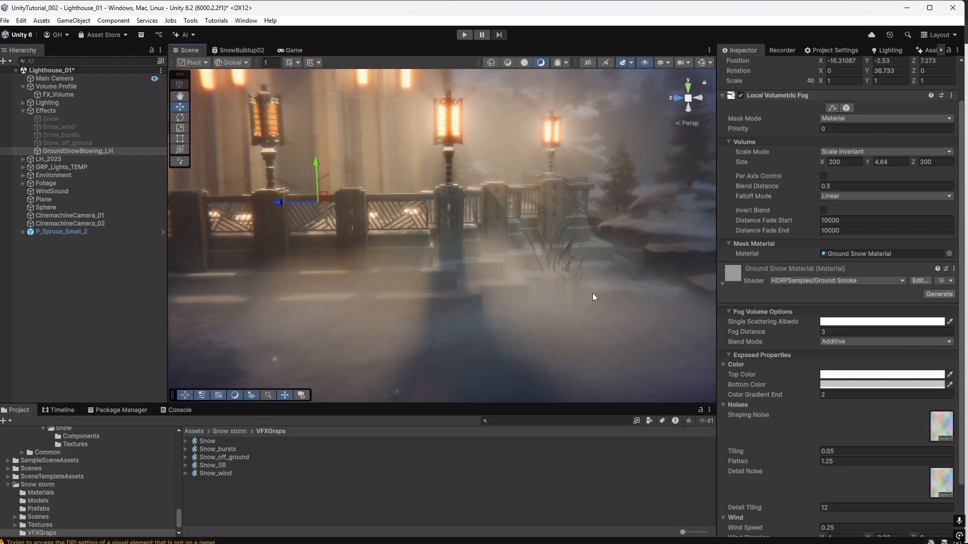
middle_drag(592, 293, 605, 284)
alt+drag(605, 284, 469, 277)
middle_drag(469, 276, 609, 277)
alt+drag(609, 277, 484, 259)
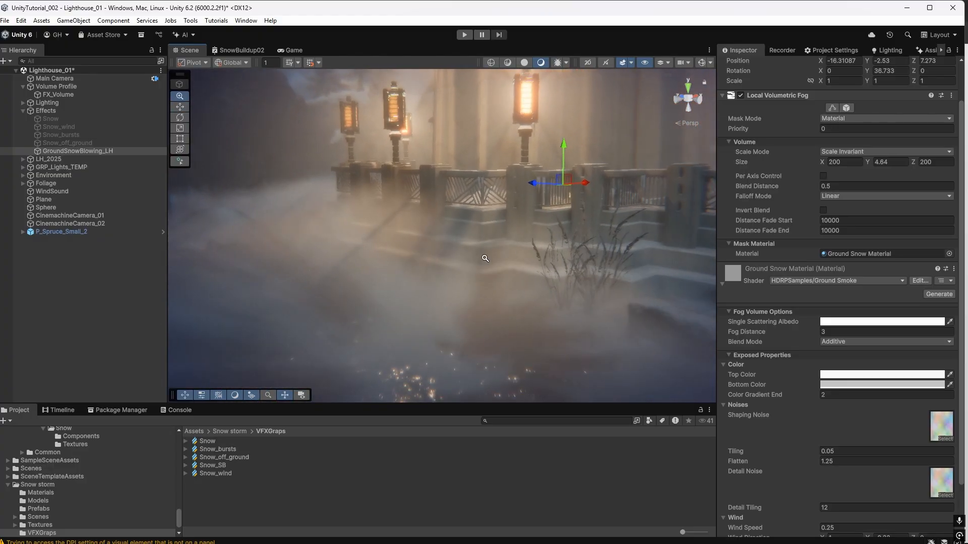
alt+right_drag(484, 259, 592, 236)
alt+drag(592, 236, 389, 255)
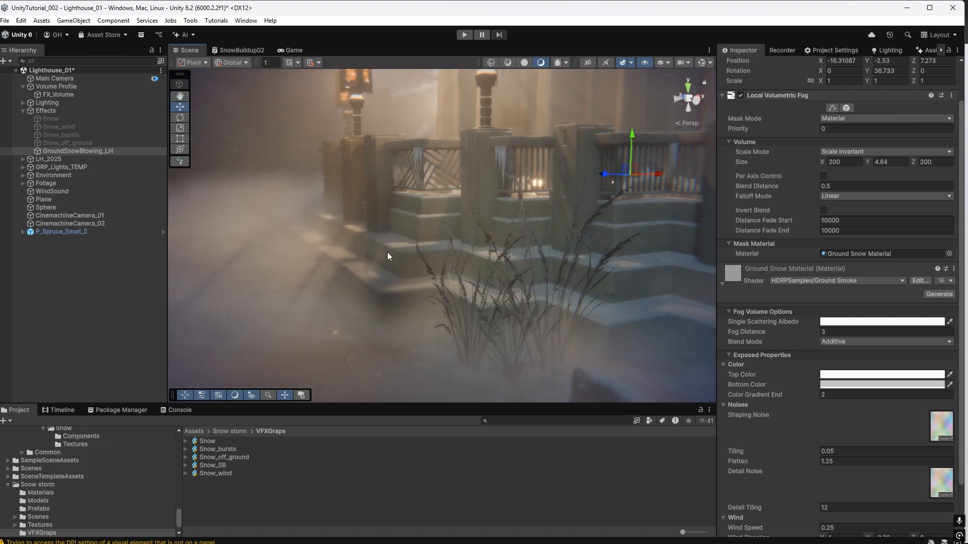
middle_drag(389, 255, 577, 201)
alt+drag(576, 201, 660, 262)
middle_drag(660, 262, 385, 284)
- Review GroundSnowBlowing_LH's Local Volumetric Fog volume settings, mask material and the Ground Snow Material's fog volume options
scroll(900, 262, down, 3)
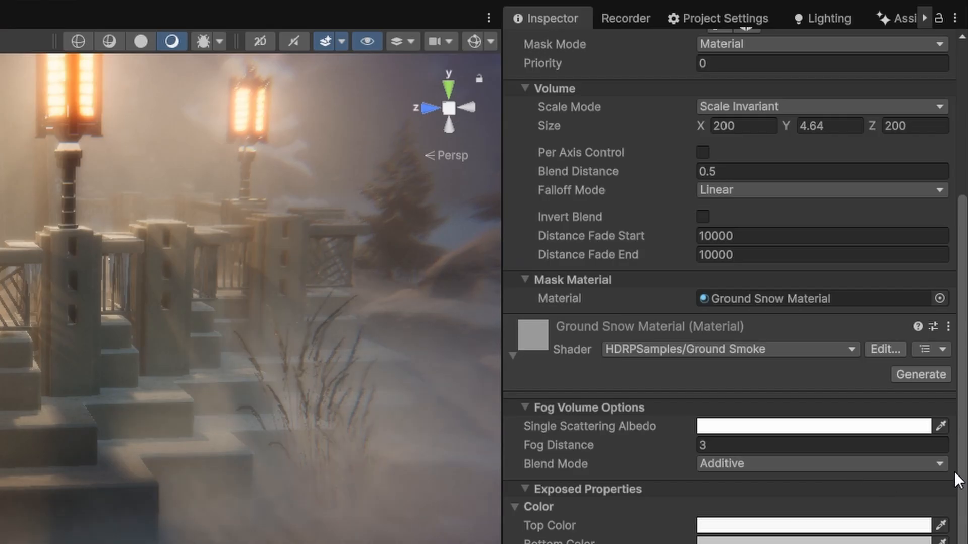
scroll(882, 282, up, 8)
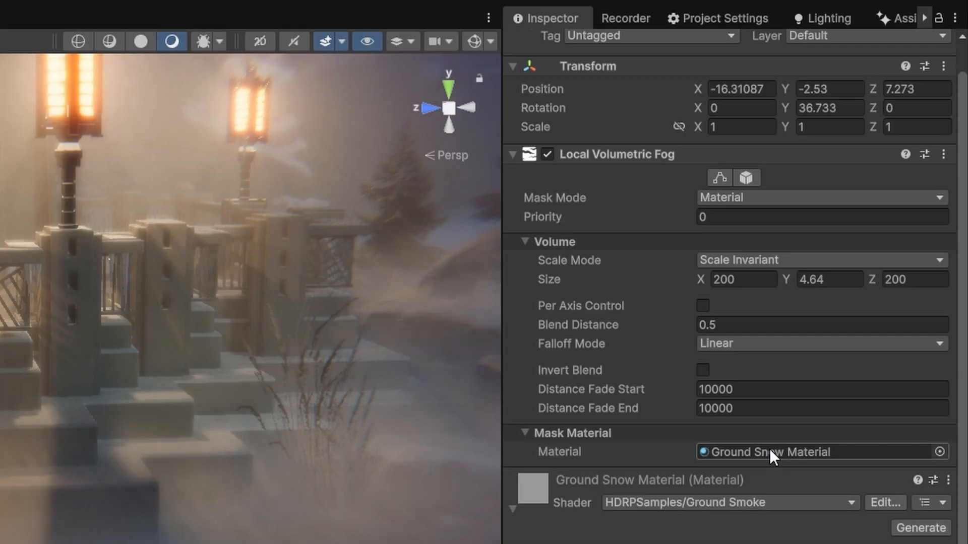
scroll(807, 494, down, 5)
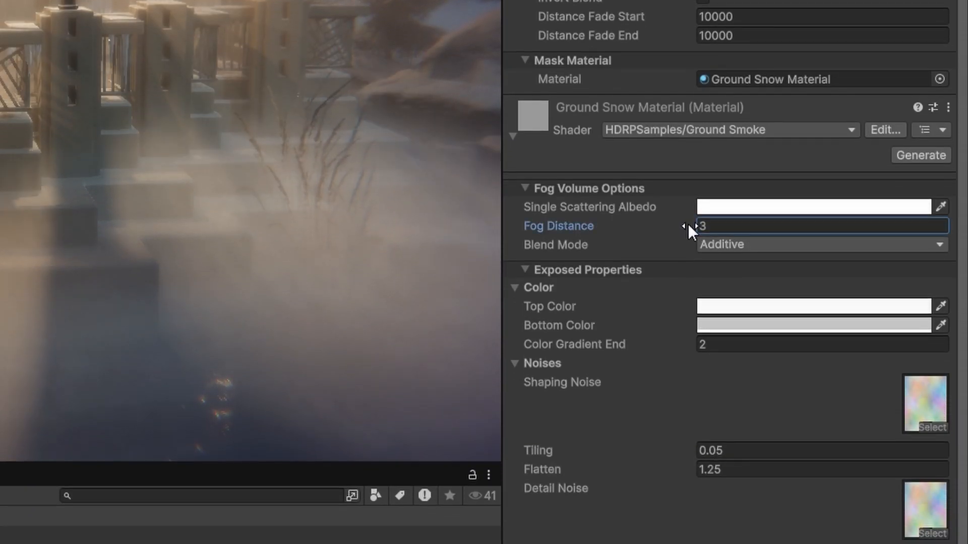
- Try lowering the Ground Snow Material's Fog Distance to 0.29, and restore it to 3
drag(688, 316, 677, 316)
drag(676, 219, 644, 222)
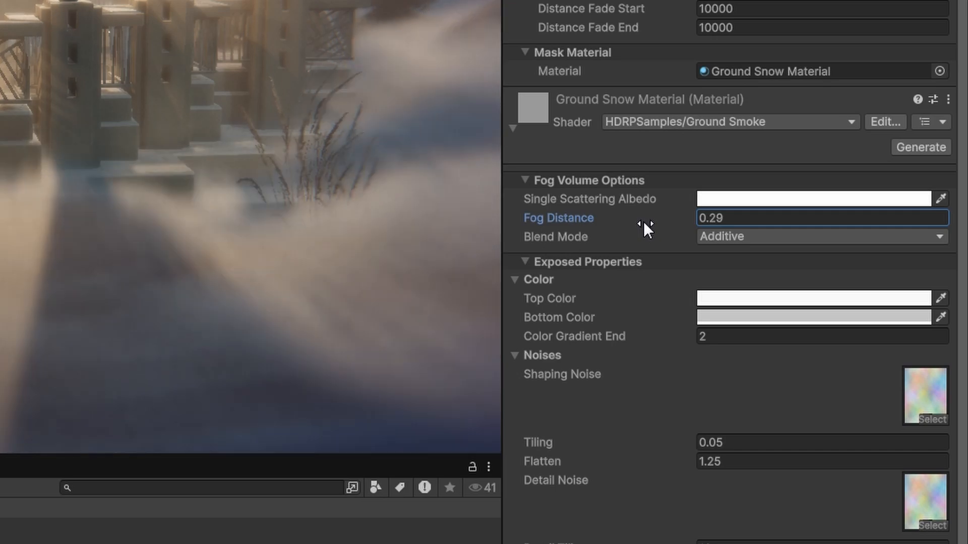
click(743, 216)
text(3)
- Check the fog's Blend Mode options without changing the mode, and adjust the Top Color to a brighter white
click(732, 236)
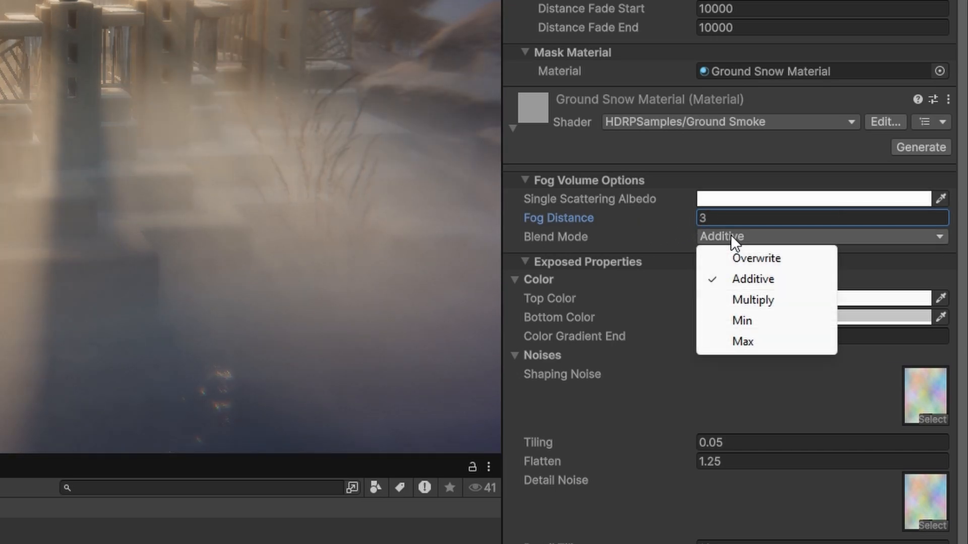
click(656, 236)
click(797, 297)
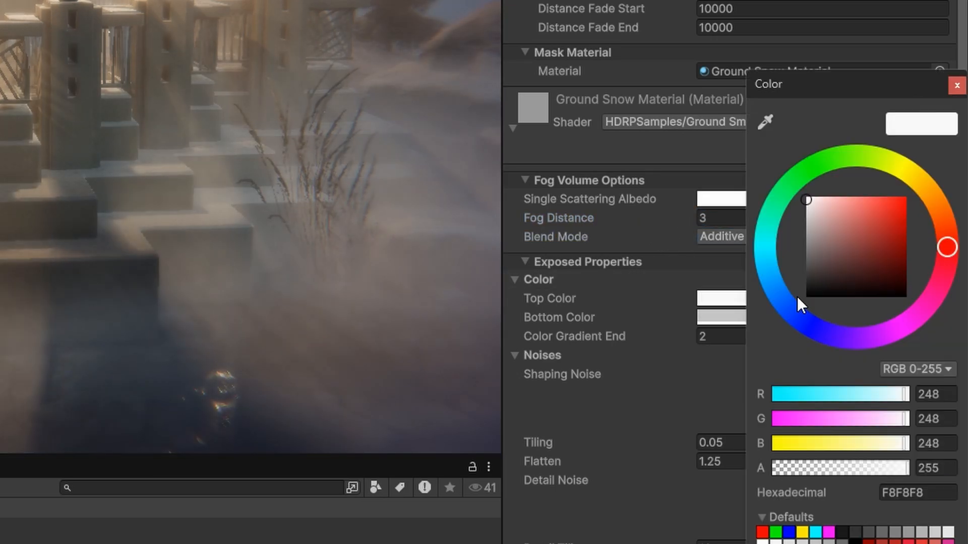
mouse_move(836, 210)
mouse_down()
mouse_move(964, 177)
mouse_move(862, 220)
mouse_move(790, 203)
mouse_move(819, 173)
mouse_up()
click(957, 85)
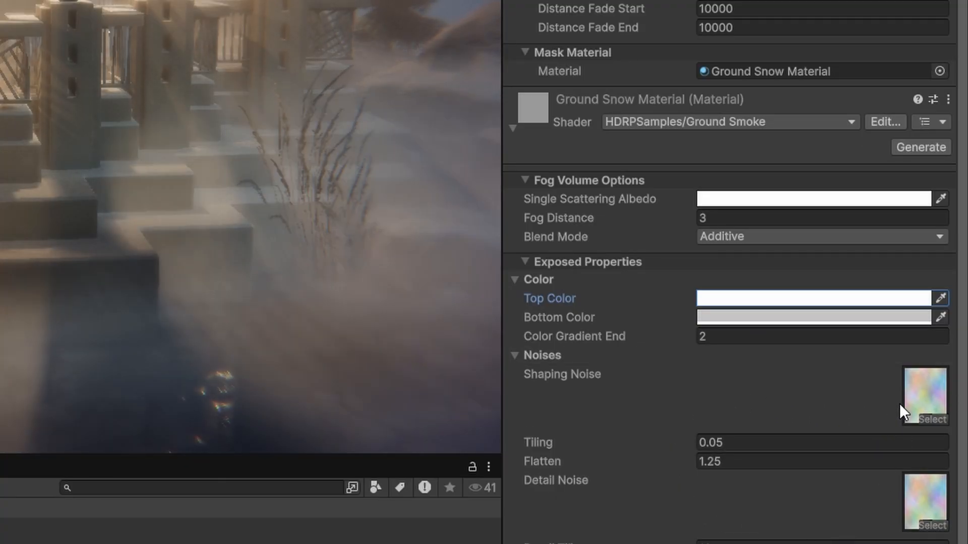
- Check the Shaping Noise texture, try a different Detail Tiling value and undo that change
click(924, 391)
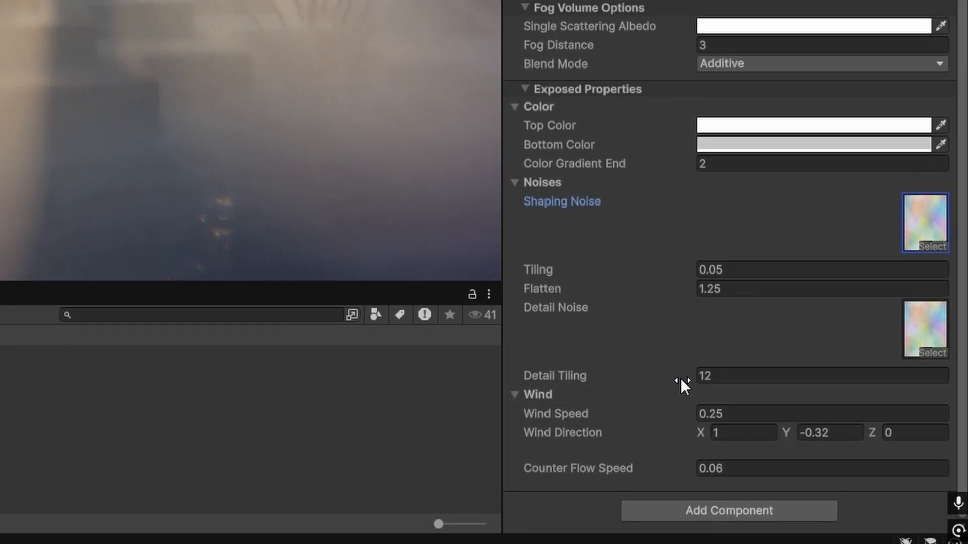
click(676, 388)
mouse_move(675, 381)
mouse_down()
mouse_move(629, 381)
mouse_move(683, 376)
mouse_up()
key(ctrl+z)
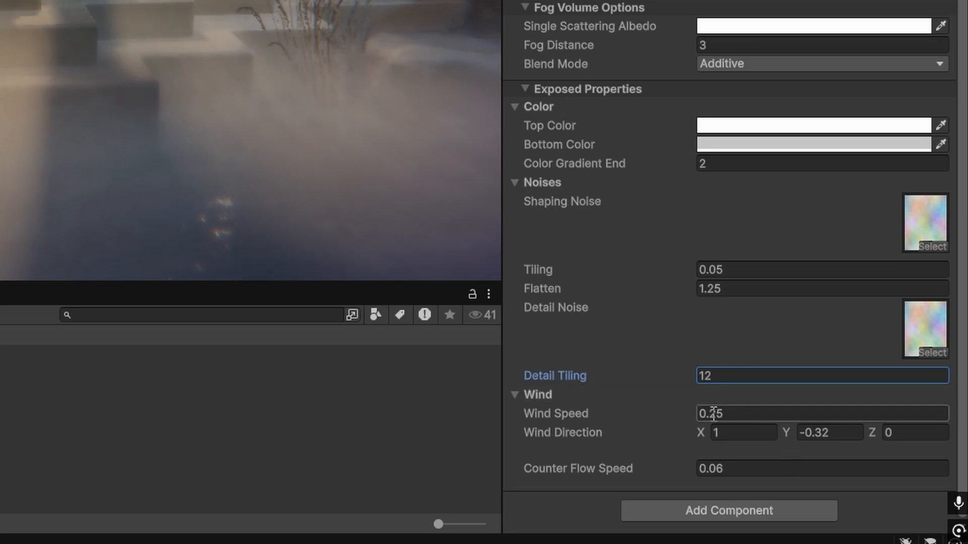
- Try Wind Speed values of 8.5 and 5.07 on the Ground Snow Material, and undo both changes
drag(669, 416, 836, 407)
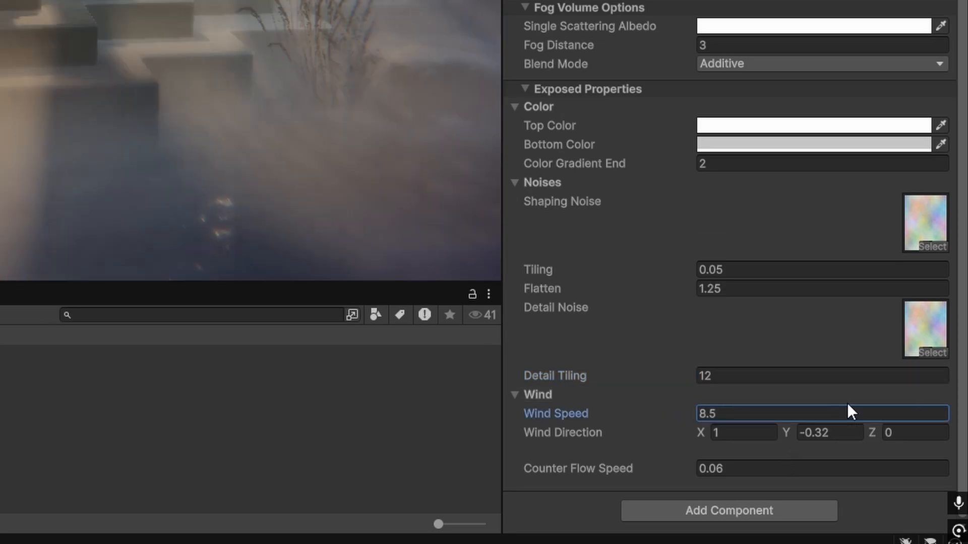
drag(679, 418, 559, 416)
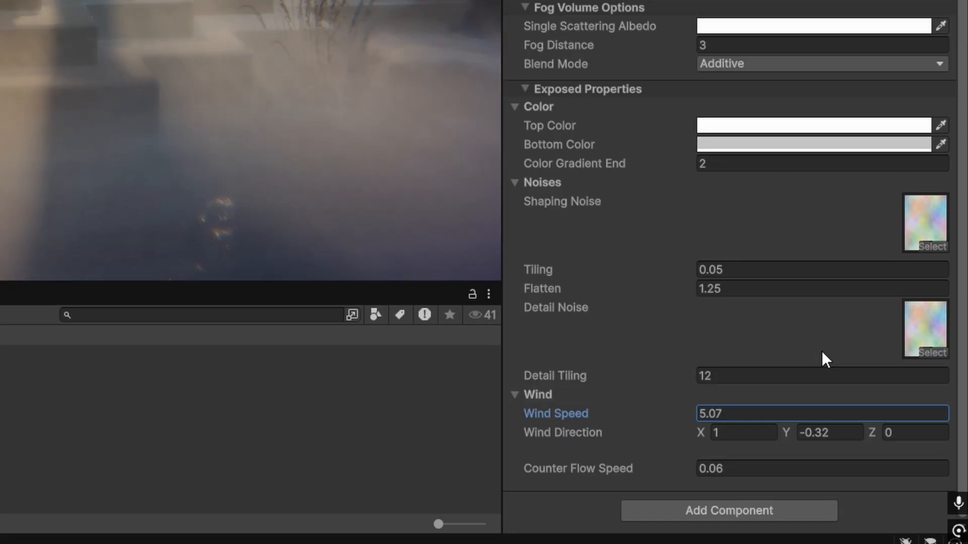
key(ctrl+z)
key(ctrl+z)
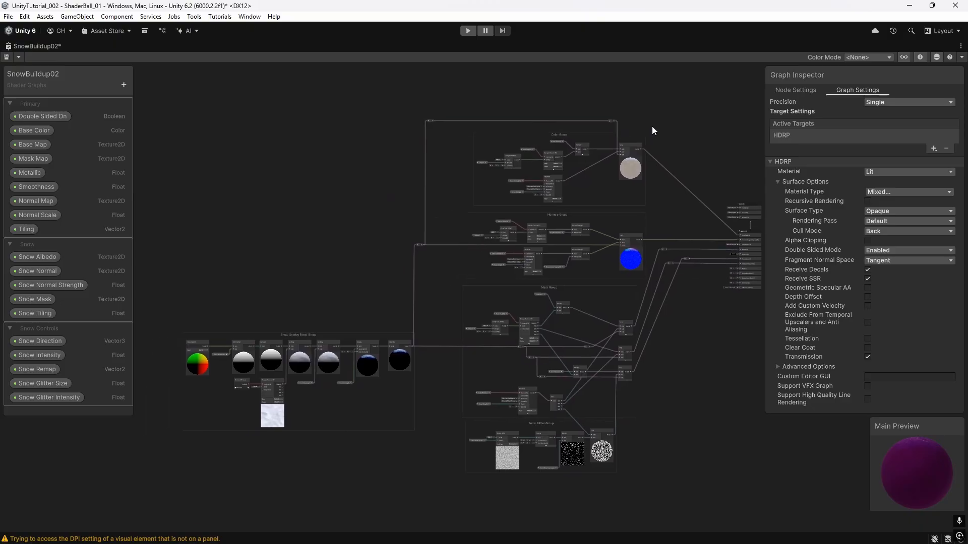
- Review the SnowBuildup02 graph's HDRP surface options, including Material Type and Surface Type, keeping the surface Opaque
middle_drag(637, 122, 633, 122)
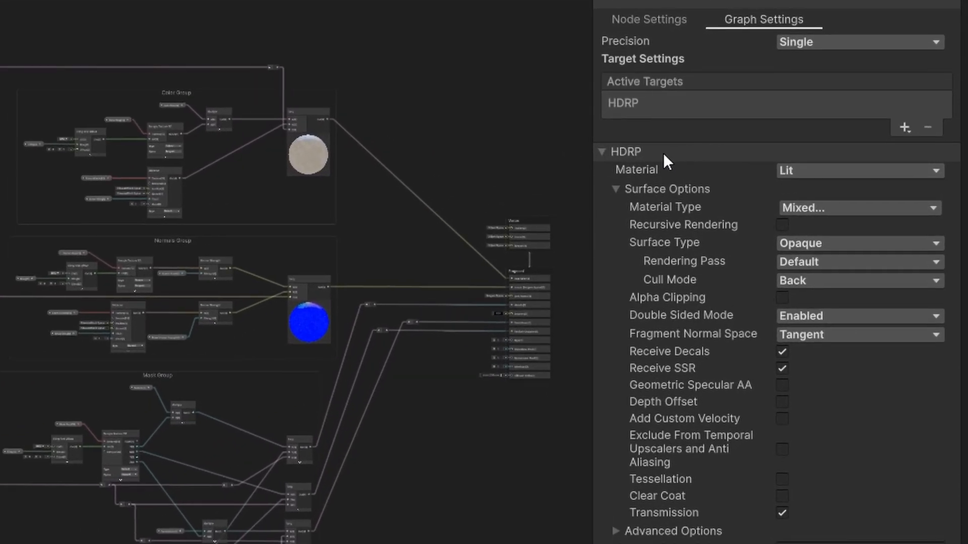
click(826, 206)
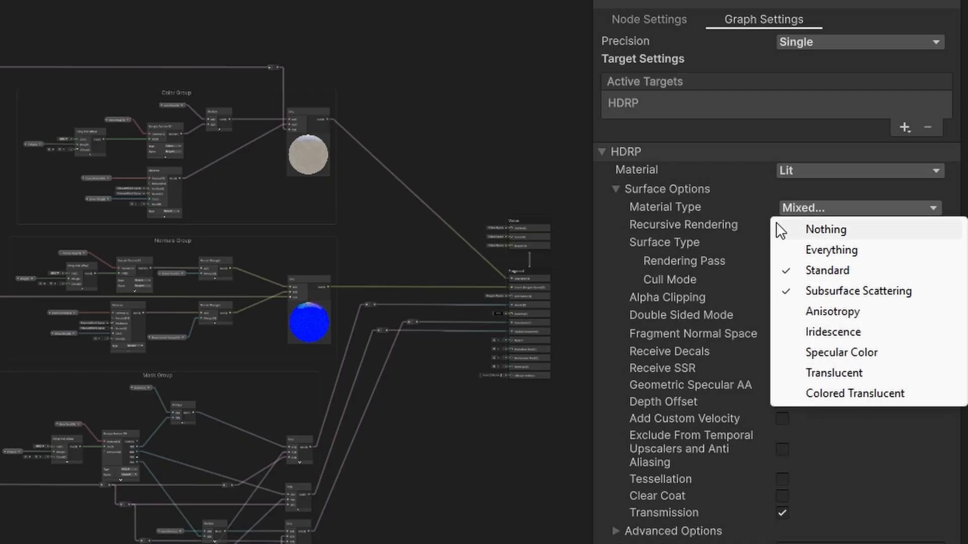
click(761, 186)
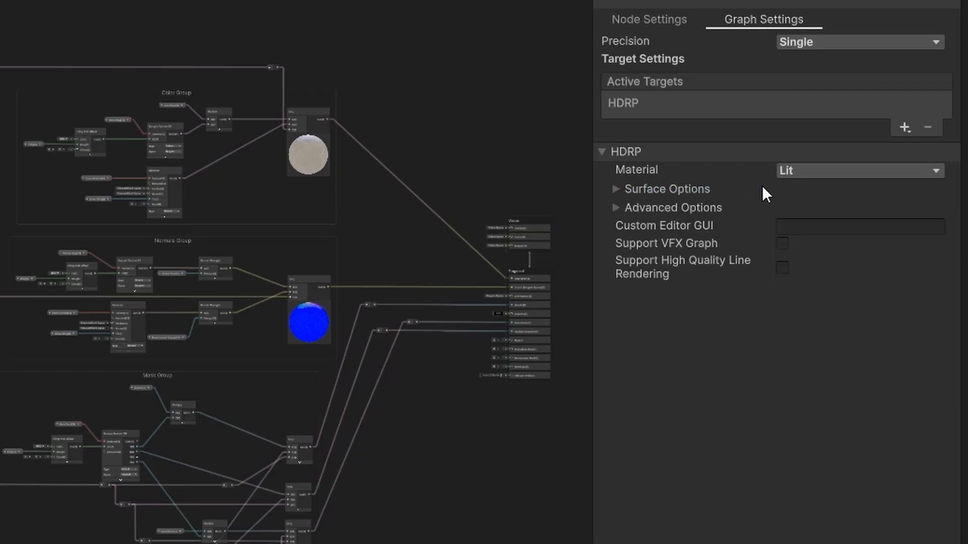
click(615, 187)
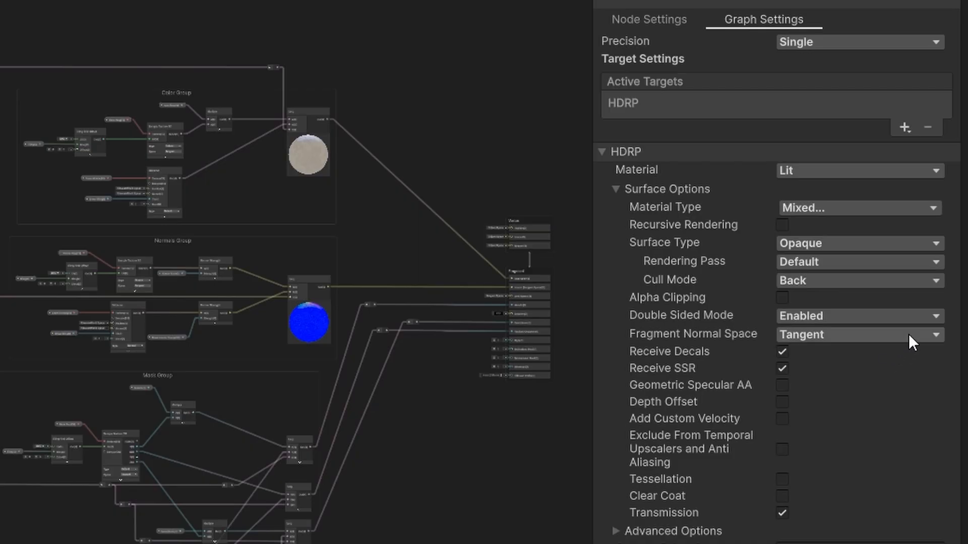
click(863, 244)
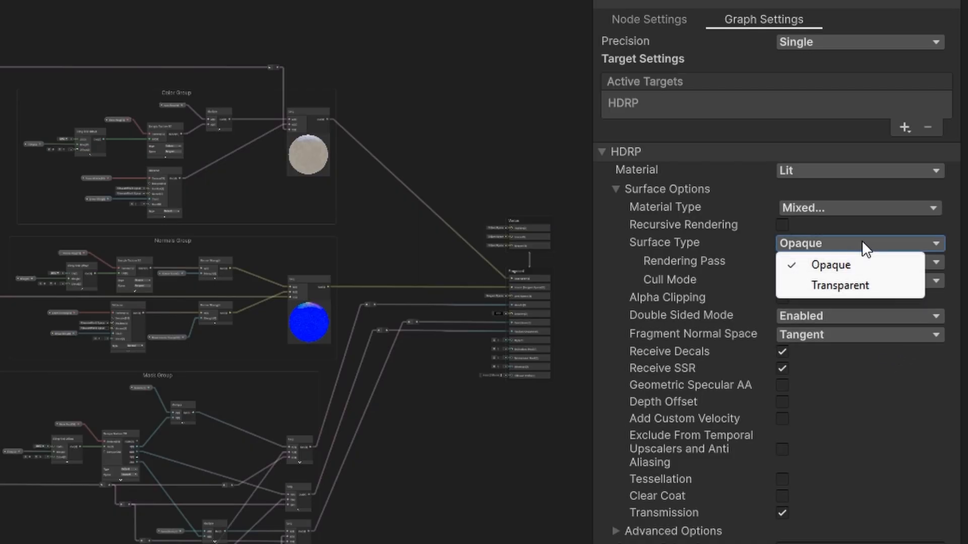
click(836, 265)
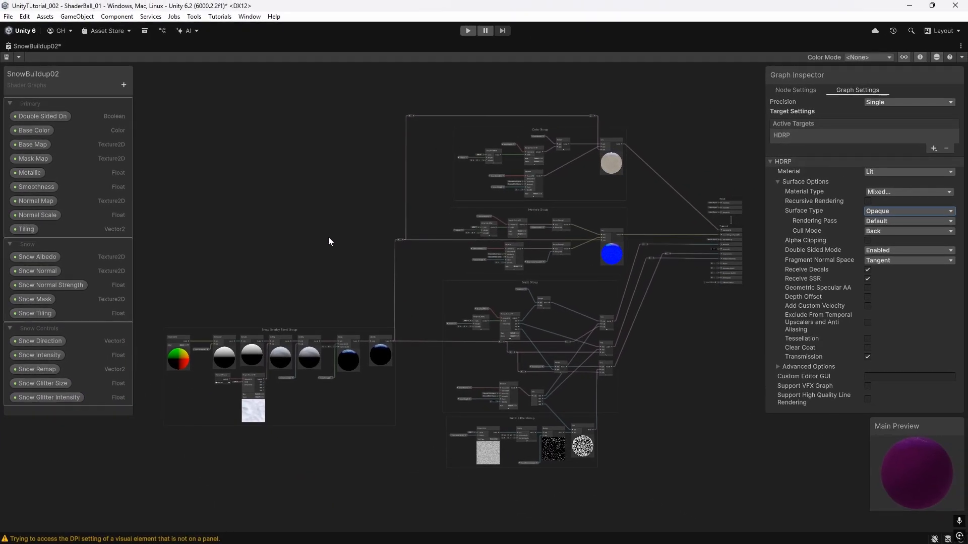
- Survey the Color Group and Normals Group in the SnowBuildup02 shader graph
scroll(655, 112, up, 3)
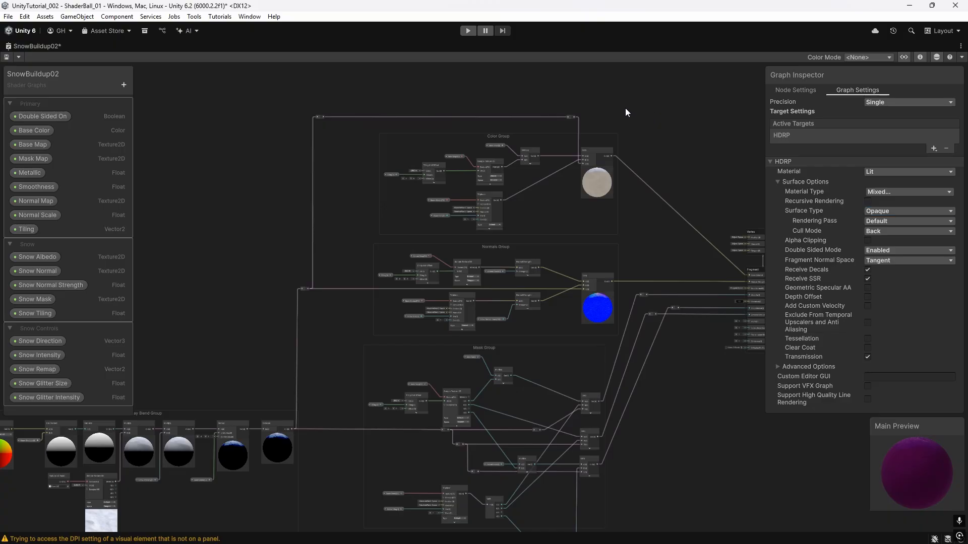
scroll(625, 108, up, 3)
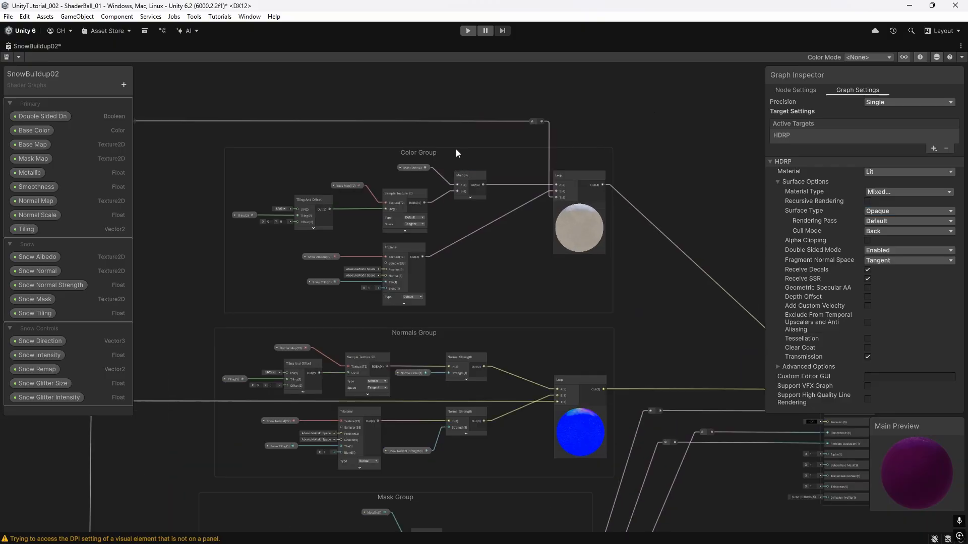
click(455, 149)
middle_drag(685, 136, 665, 115)
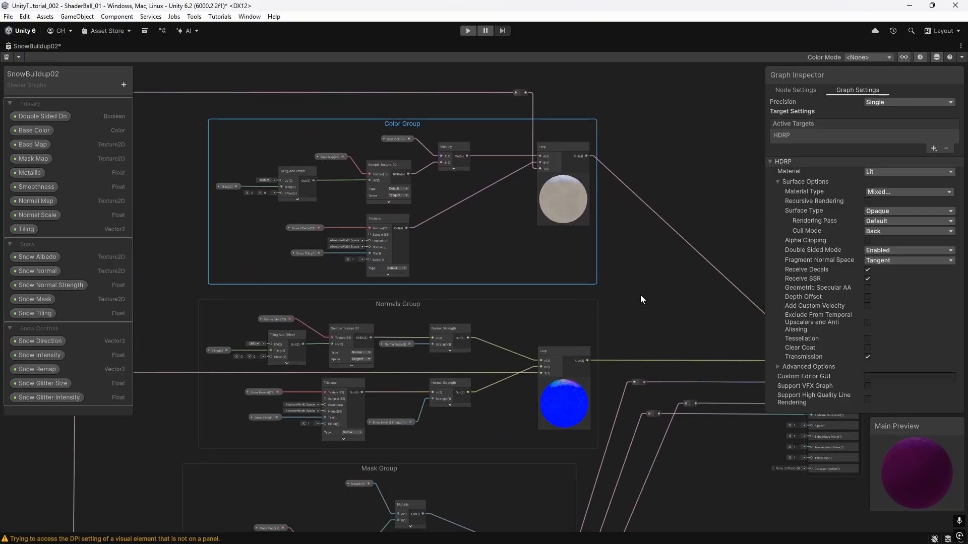
middle_drag(640, 300, 691, 177)
click(482, 273)
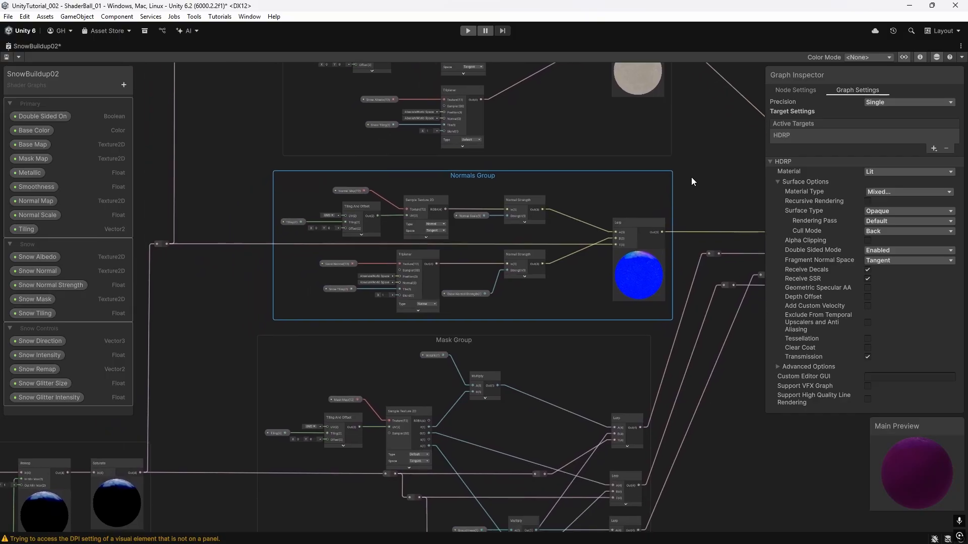
middle_drag(737, 430, 728, 396)
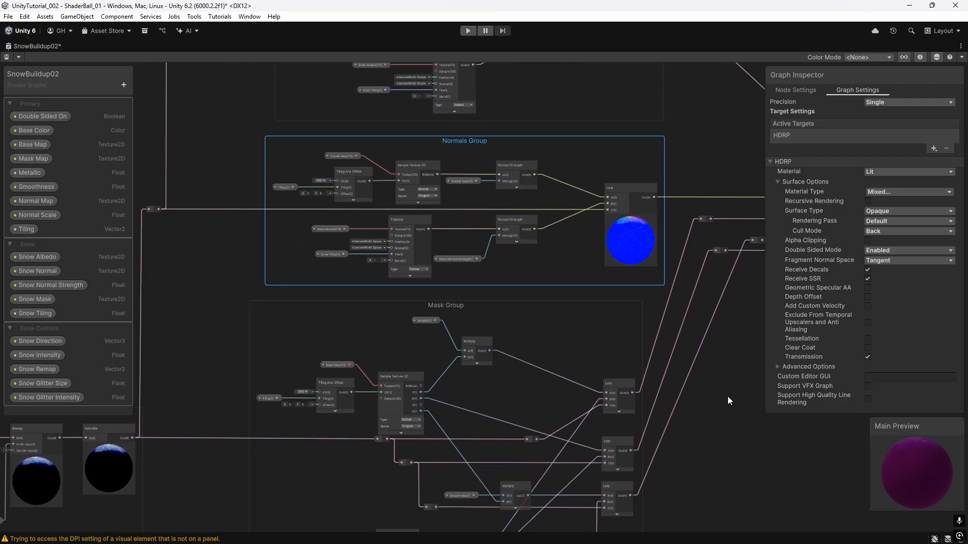
scroll(543, 139, up, 1)
scroll(631, 231, down, 2)
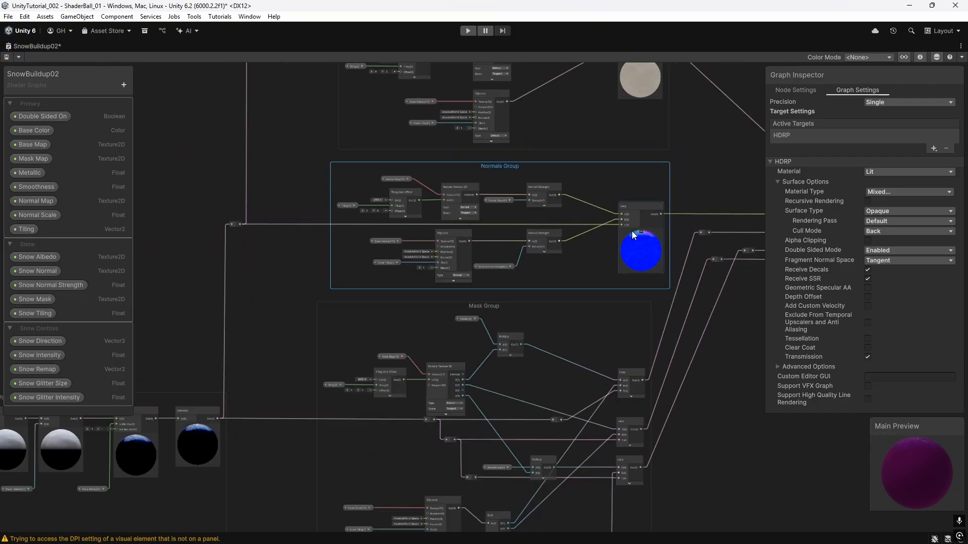
- Survey the Mask Group, Snow Glitter Group and Snow Overlay Blend Group in the shader graph
click(553, 309)
middle_drag(696, 390, 732, 178)
scroll(673, 389, up, 2)
click(570, 343)
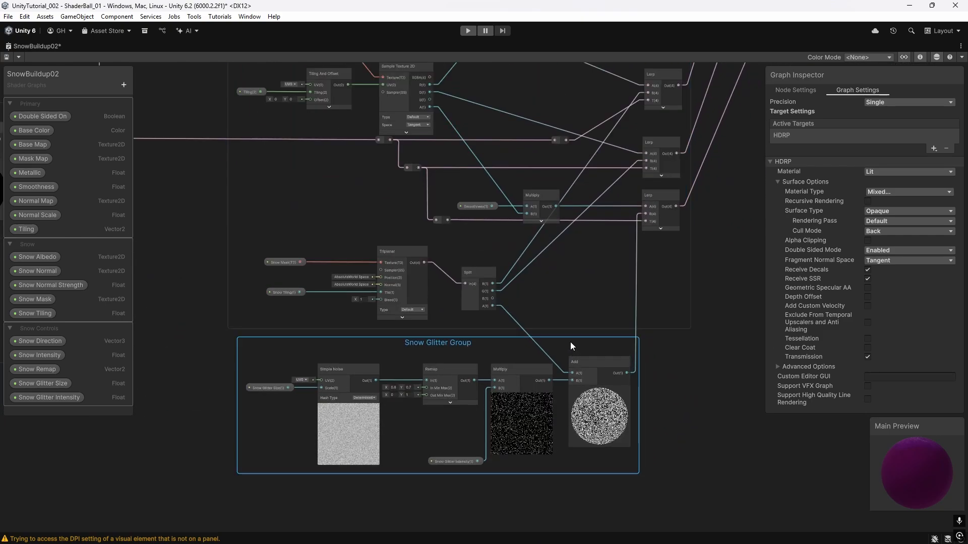
middle_drag(642, 343, 810, 383)
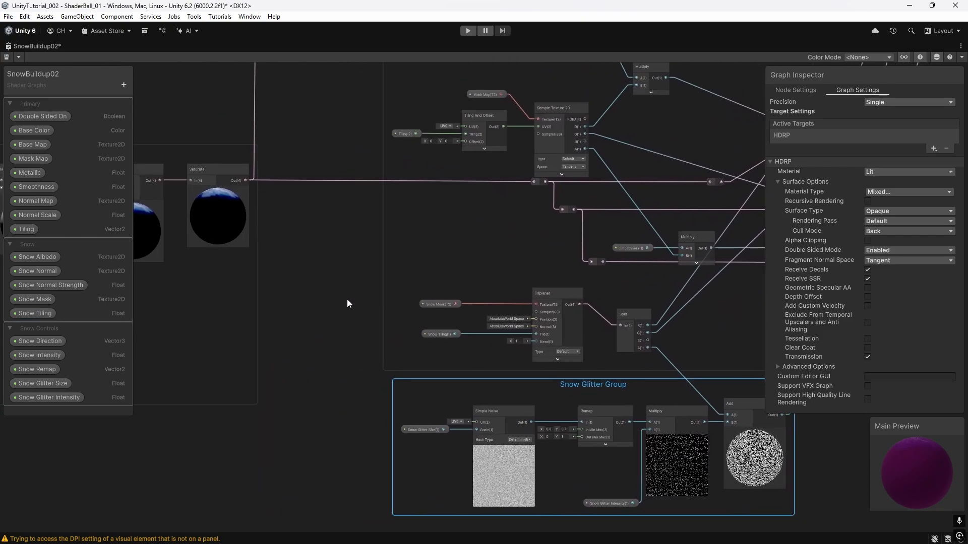
middle_drag(347, 298, 693, 343)
click(429, 195)
middle_drag(459, 141, 671, 134)
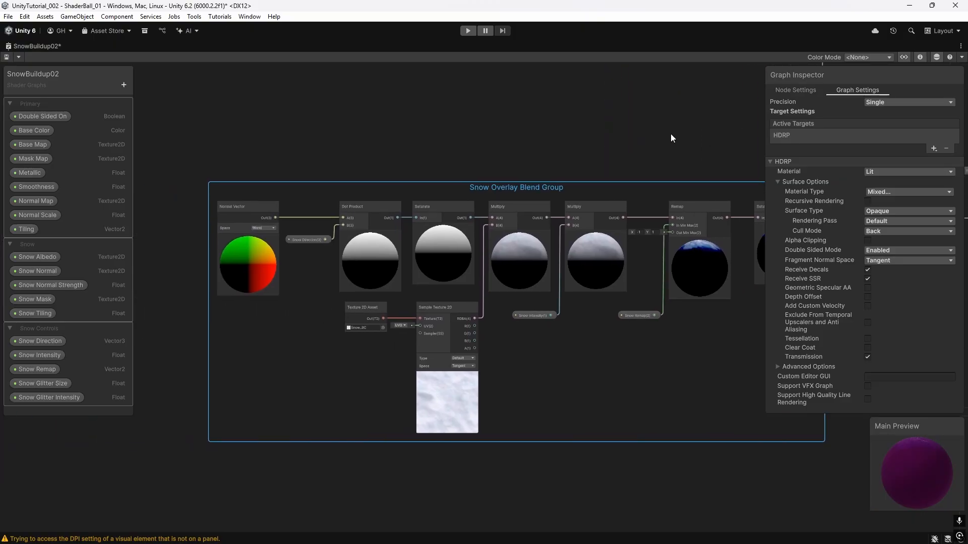
- Examine how Normal Vector and Snow Direction feed the Dot Product at the start of the Snow Overlay Blend Group
scroll(603, 135, down, 3)
middle_drag(593, 137, 567, 171)
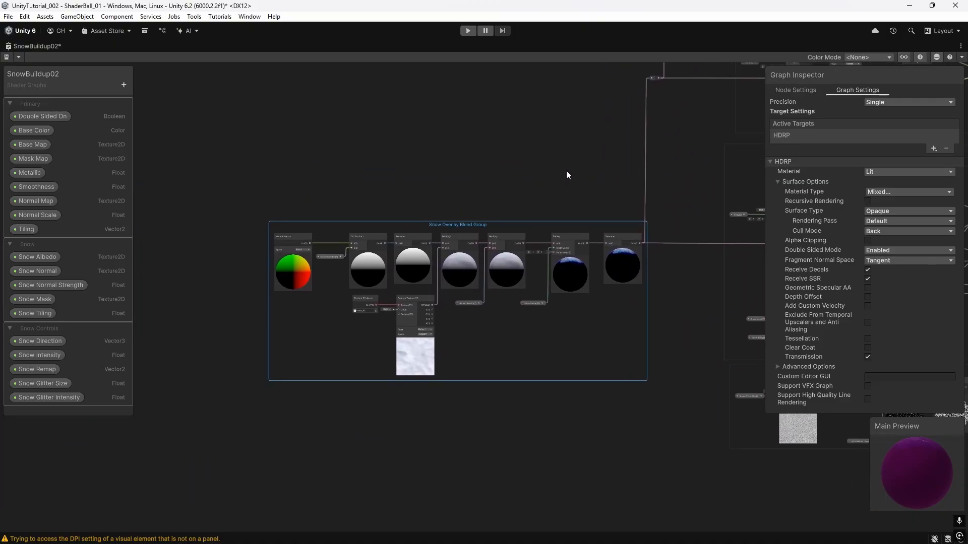
scroll(555, 179, up, 4)
middle_drag(322, 207, 567, 179)
scroll(402, 183, up, 2)
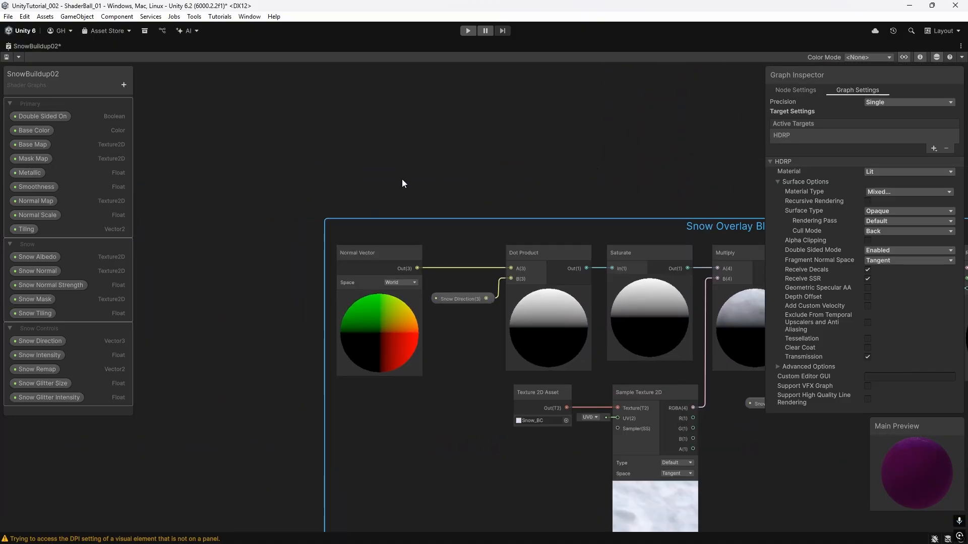
scroll(402, 183, up, 1)
middle_drag(402, 183, 358, 117)
scroll(374, 149, up, 1)
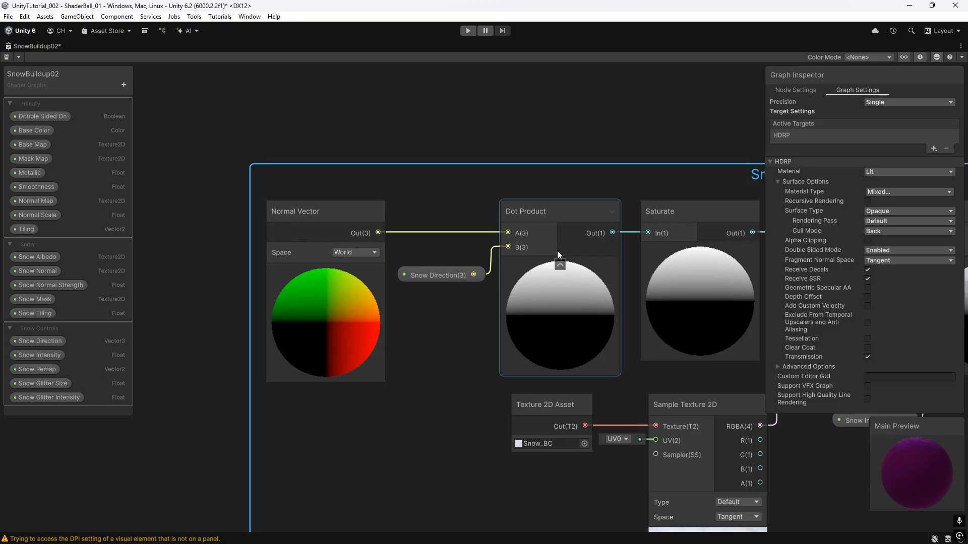
- Follow the Snow Overlay Blend chain through the Snow_BC texture, Snow Intensity and Snow Remap to the final Saturate
middle_drag(628, 137, 363, 110)
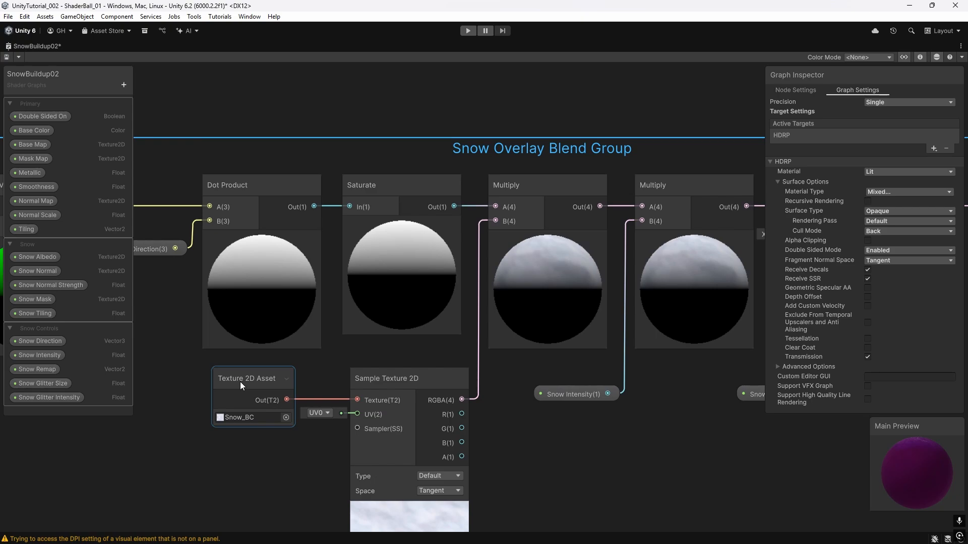
middle_drag(673, 424, 506, 426)
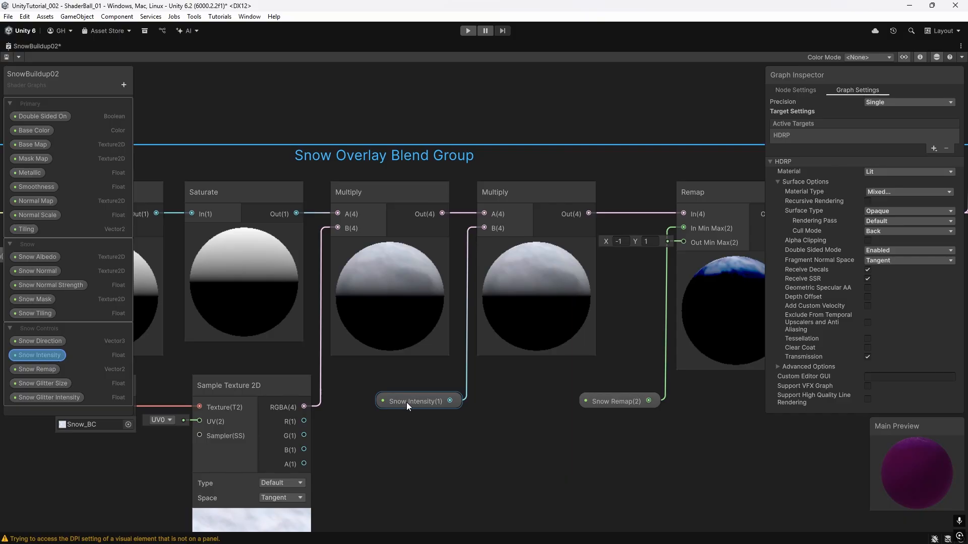
middle_drag(533, 432, 419, 433)
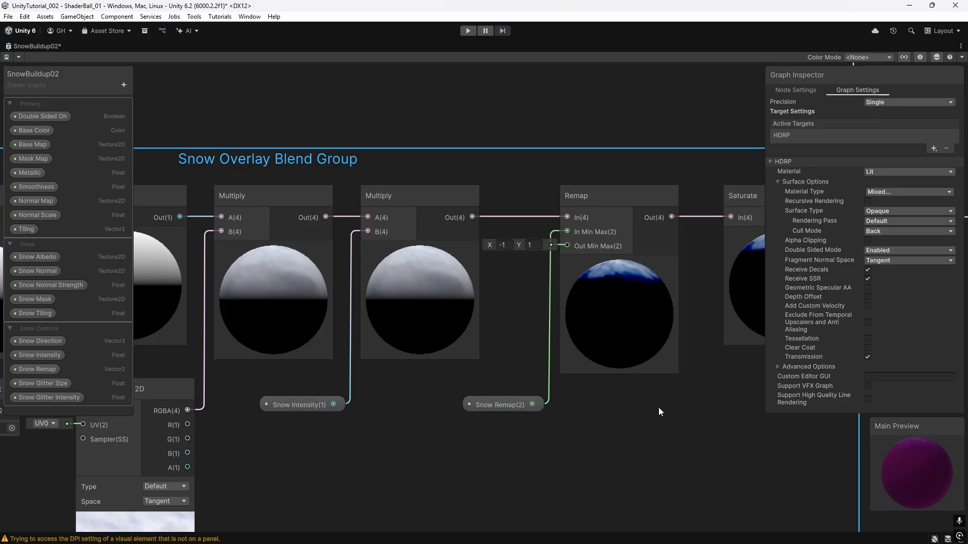
middle_drag(592, 415, 283, 431)
scroll(479, 252, down, 6)
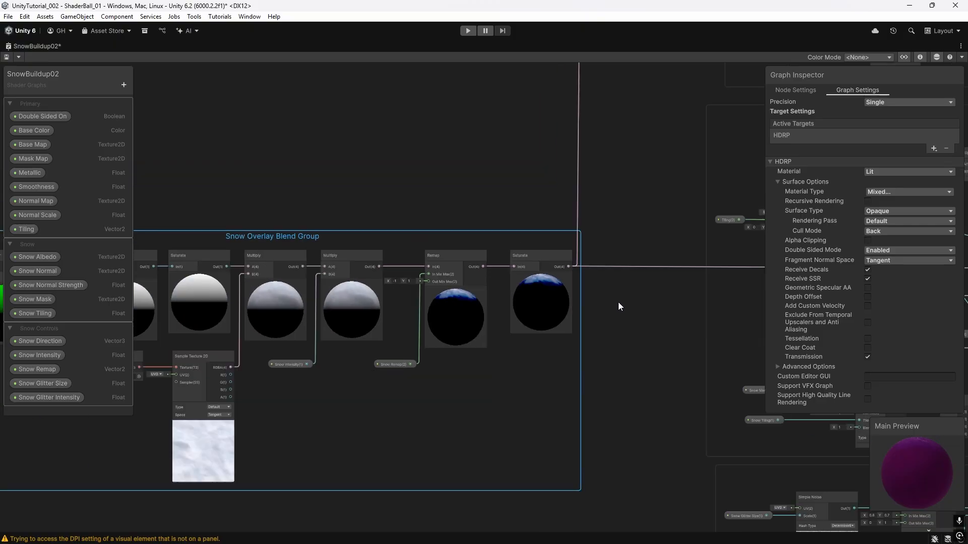
- Trace the snow overlay blend's output into the Lerp nodes of the color, normals and mask groups
middle_drag(622, 216, 389, 431)
scroll(617, 266, up, 9)
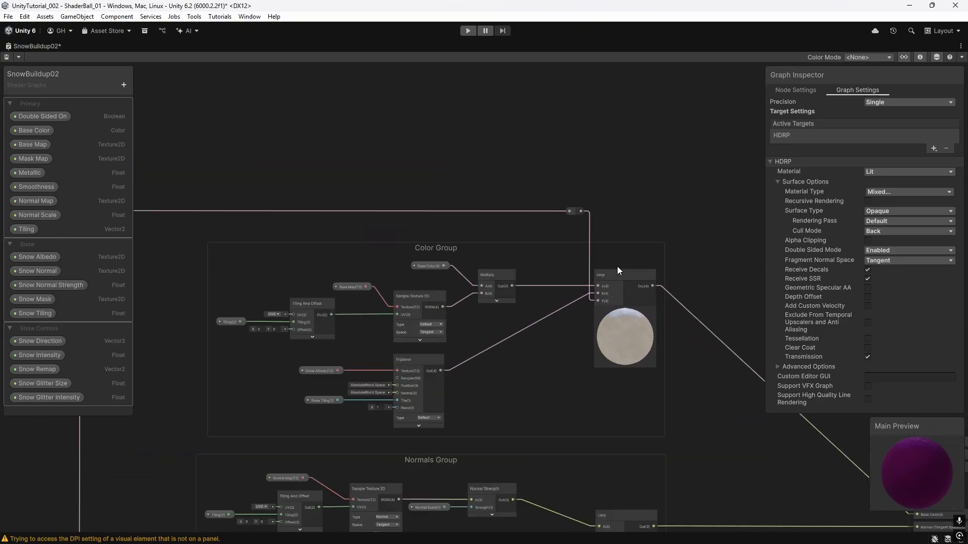
middle_drag(710, 449, 643, 89)
middle_drag(670, 378, 760, 149)
scroll(541, 219, down, 6)
middle_drag(541, 219, 555, 534)
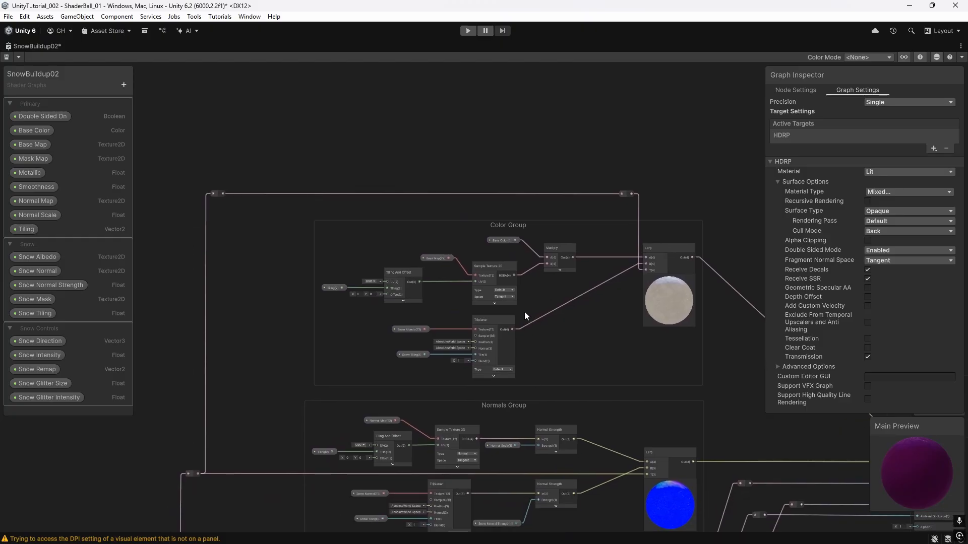
- Examine the Color Group's Tiling, Tiling And Offset and Base Map inputs up close
scroll(547, 240, up, 4)
click(566, 192)
middle_drag(557, 126, 679, 123)
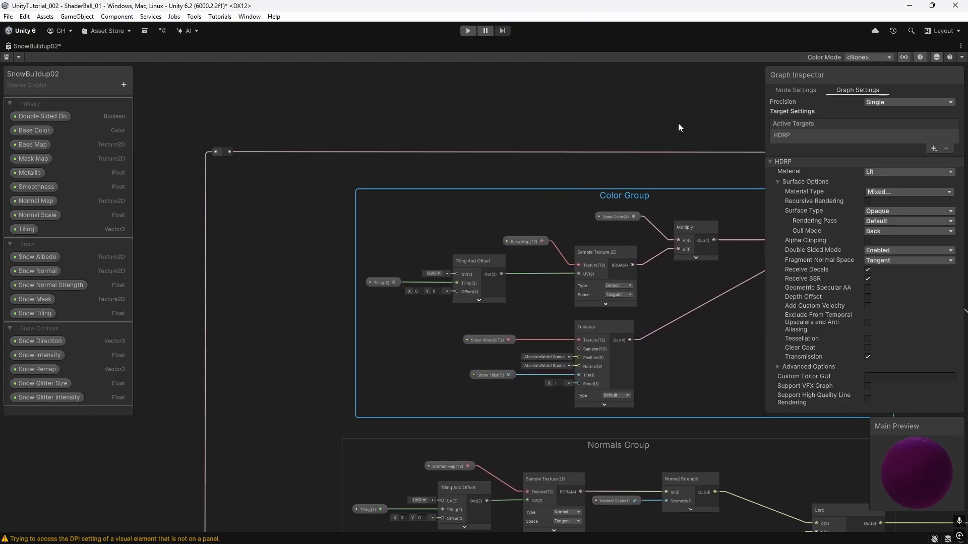
scroll(471, 255, up, 2)
scroll(471, 255, up, 3)
click(322, 309)
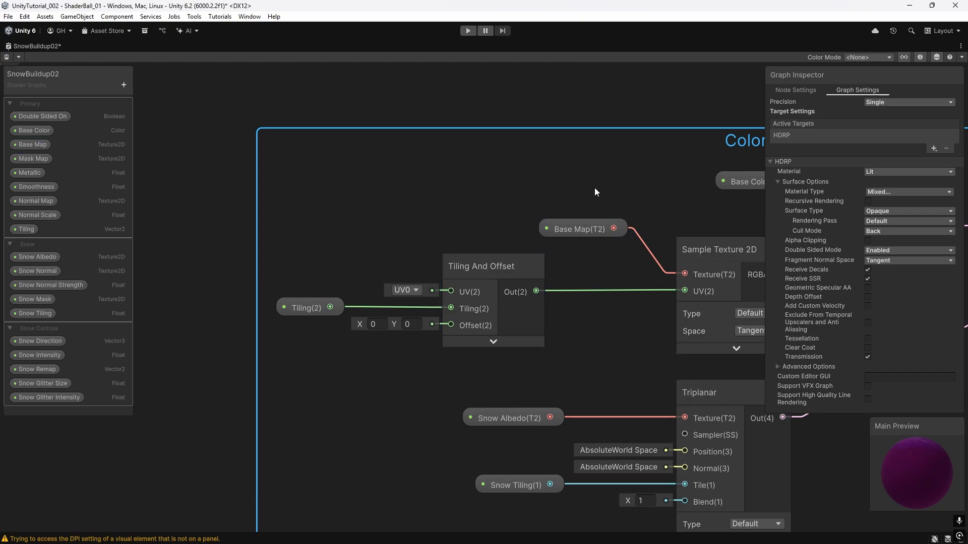
- Follow the Color Group from Base Map, Base Color and the Snow Albedo Triplanar through Multiply into the Lerp
middle_drag(598, 184, 395, 162)
click(506, 217)
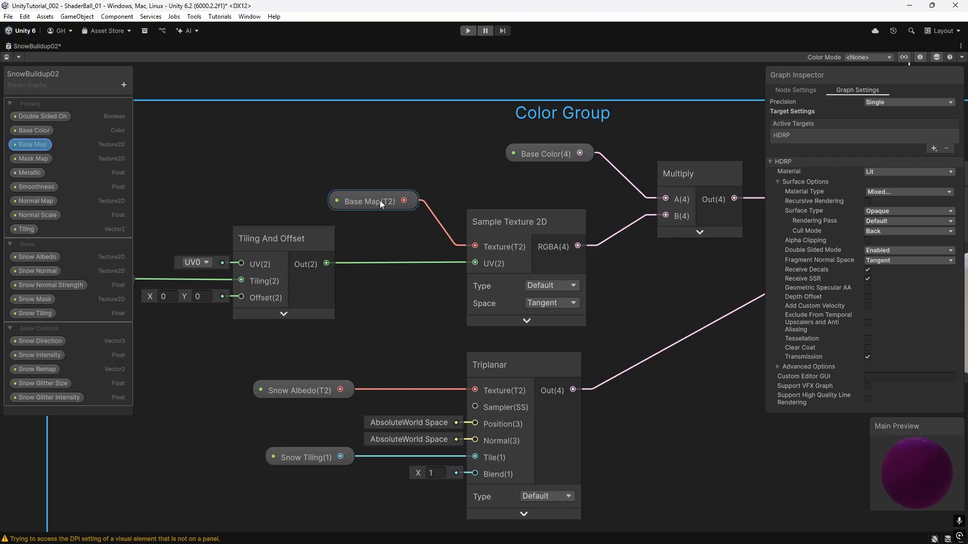
click(629, 290)
middle_drag(628, 289, 520, 265)
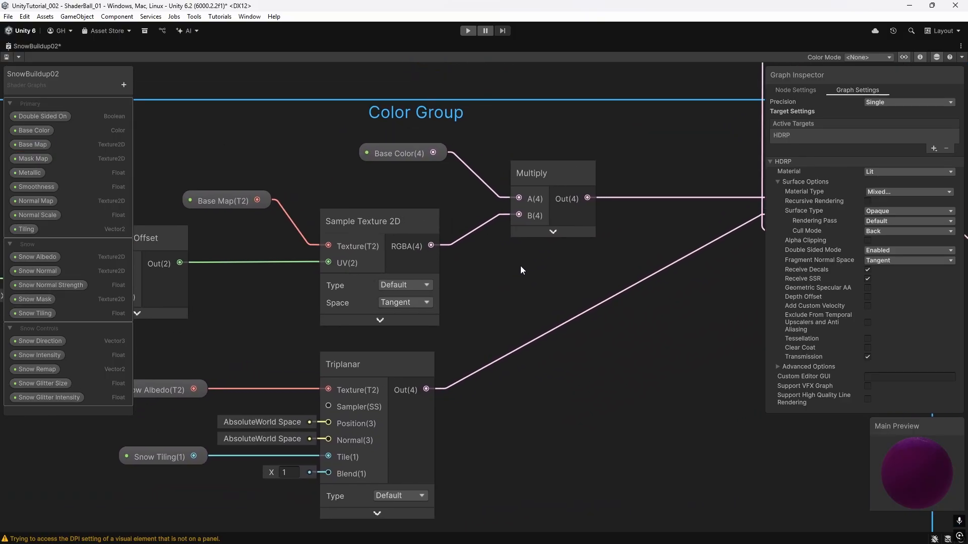
scroll(521, 267, down, 2)
middle_drag(588, 269, 525, 262)
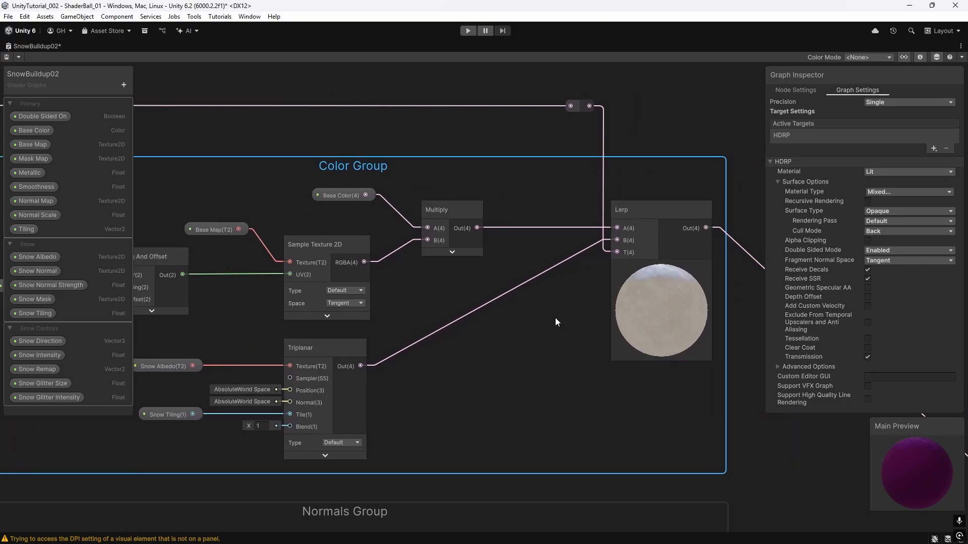
middle_drag(555, 318, 593, 292)
middle_drag(465, 315, 517, 309)
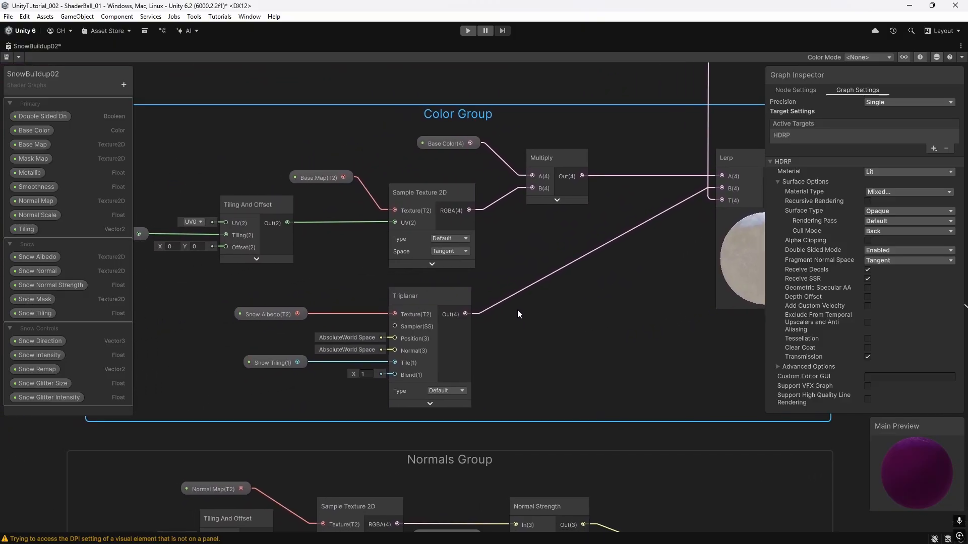
- Trace the Snow Overlay Blend output into the Color Group's Lerp and on to the Fragment's Base Color
scroll(540, 316, down, 4)
middle_drag(587, 317, 516, 335)
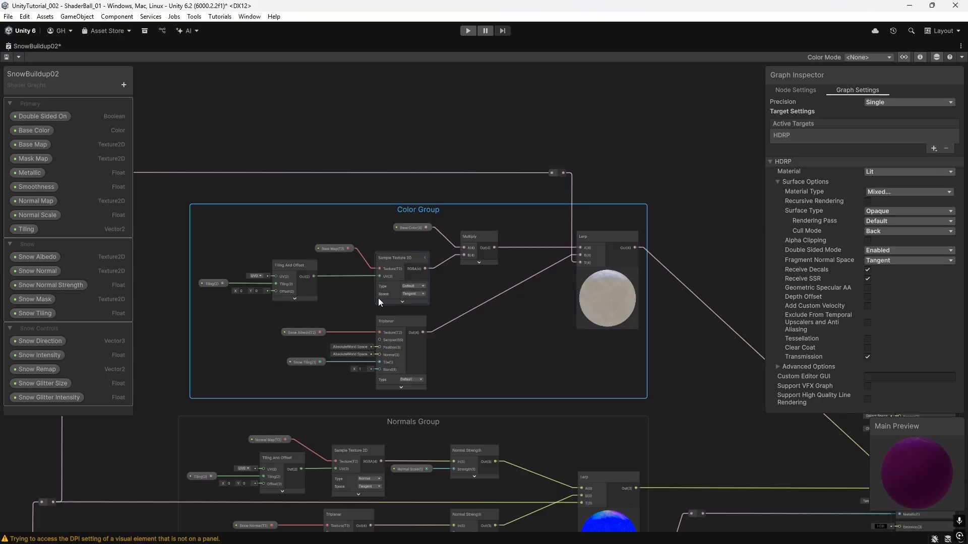
middle_drag(413, 172, 807, 67)
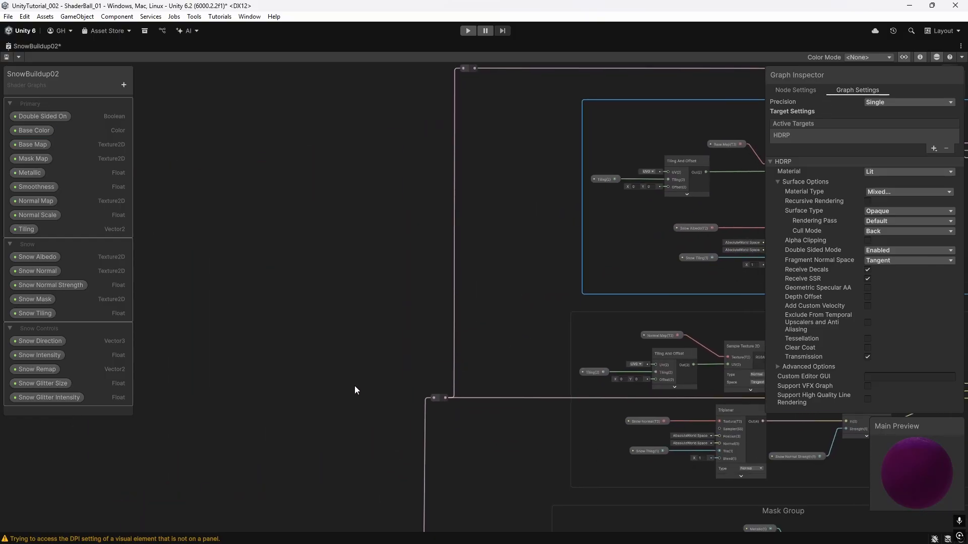
middle_drag(355, 454, 409, 8)
middle_drag(407, 120, 406, 174)
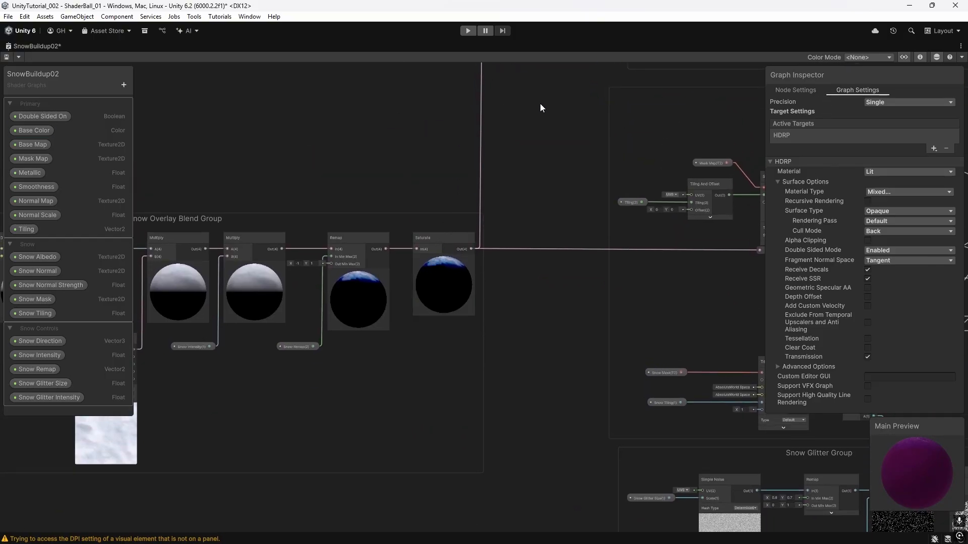
middle_drag(540, 104, 262, 387)
middle_drag(697, 190, 220, 280)
scroll(551, 349, up, 3)
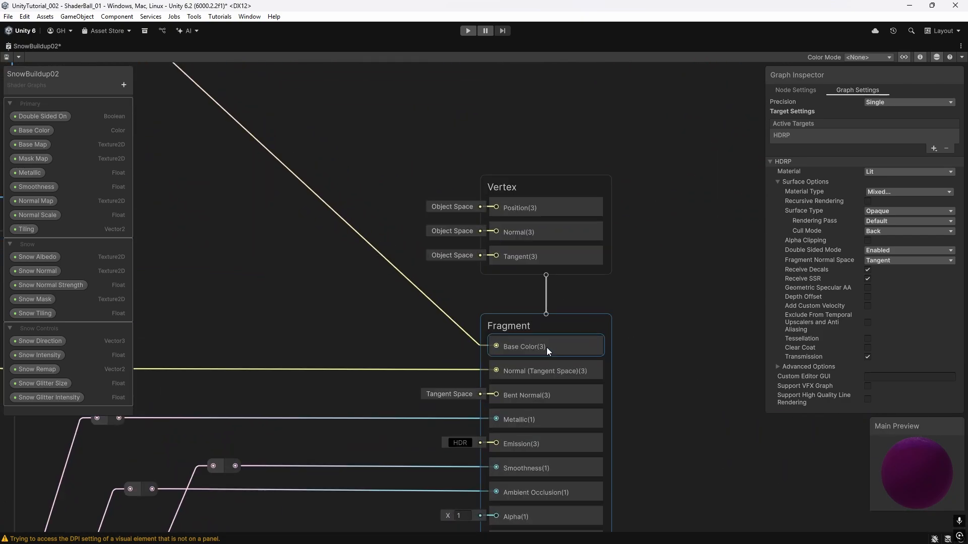
scroll(546, 347, down, 3)
- Examine the Normals Group's Normal Map branch through Tiling And Offset, Sample Texture 2D, Normal Scale and Normal Strength
middle_drag(377, 280, 841, 230)
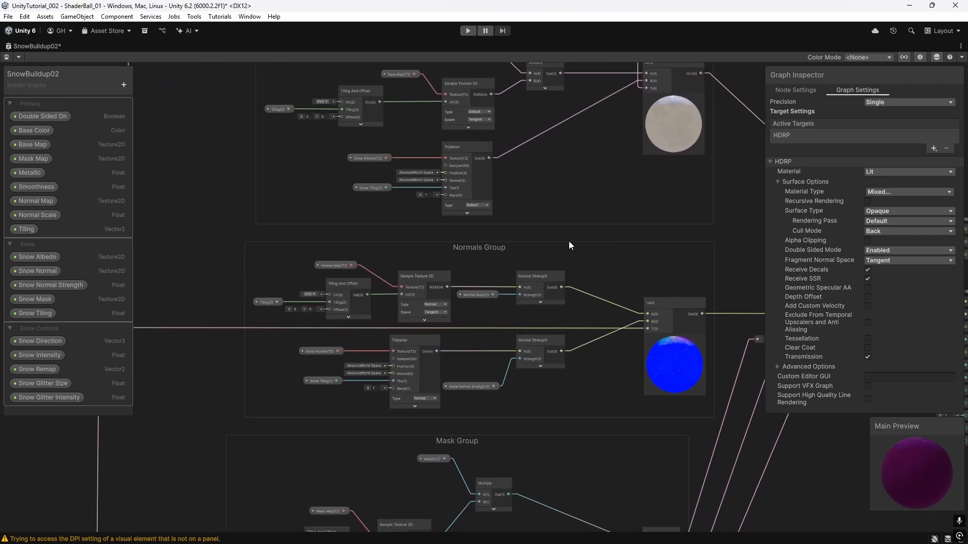
click(513, 248)
scroll(216, 261, up, 4)
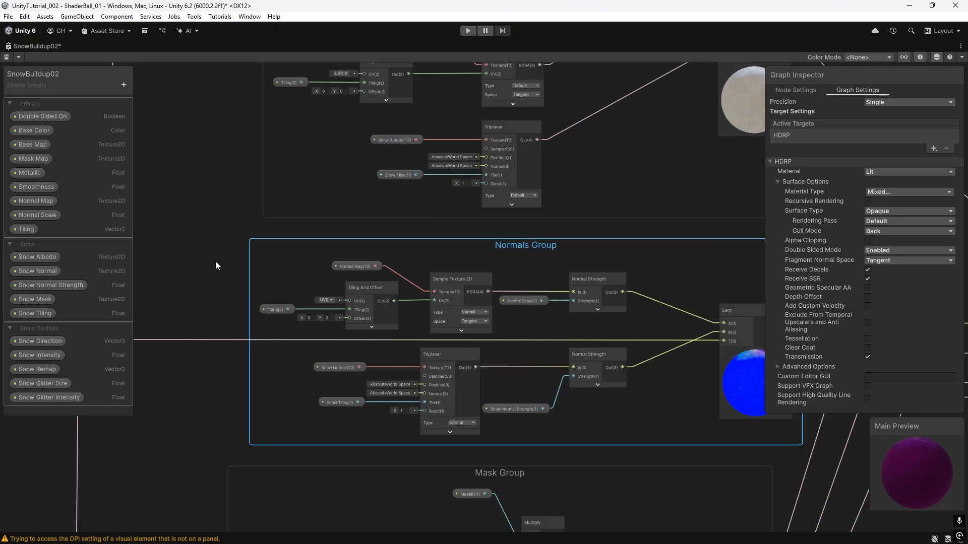
middle_drag(572, 213, 426, 151)
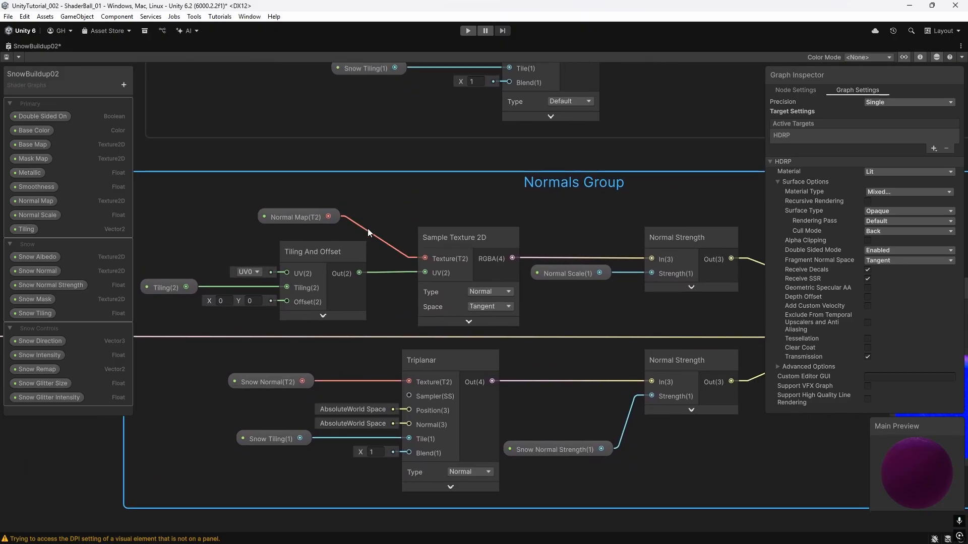
click(158, 291)
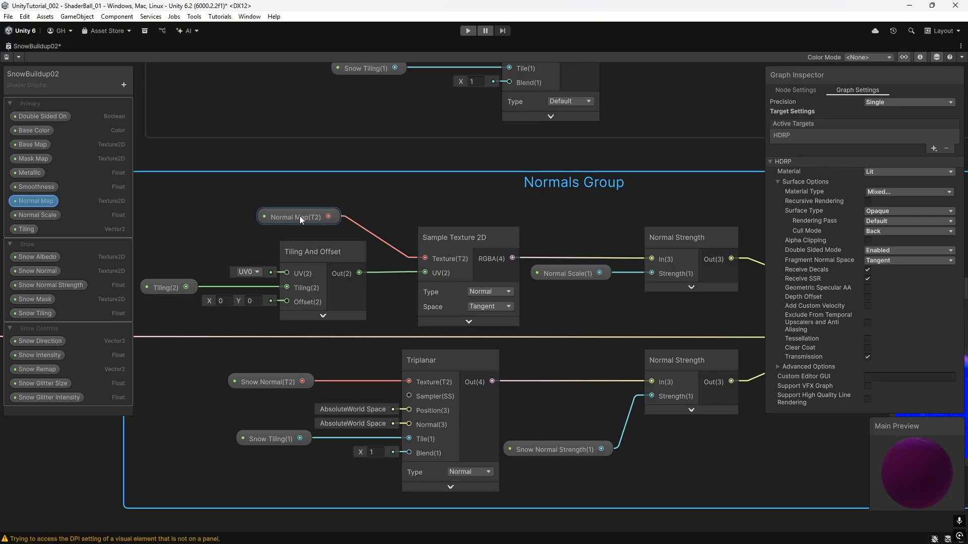
middle_drag(513, 235, 364, 219)
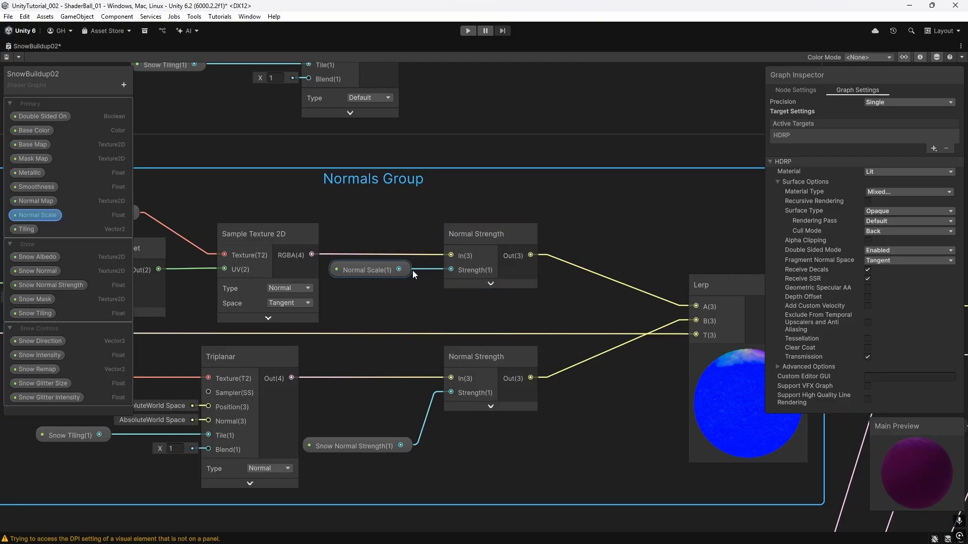
middle_drag(624, 240, 503, 200)
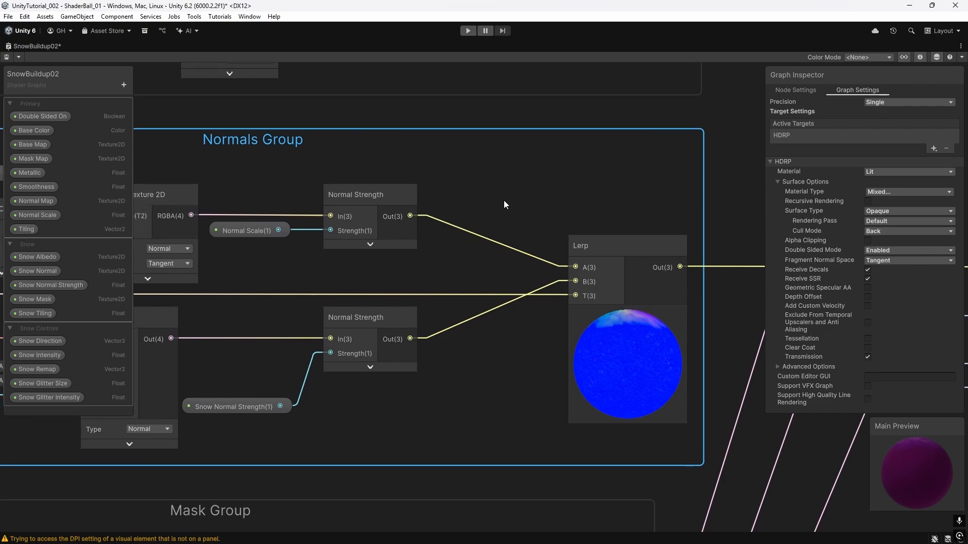
- Examine the Snow Normal branch through Triplanar and Snow Normal Strength into the Normals Group's Lerp
click(399, 216)
middle_drag(398, 214, 711, 153)
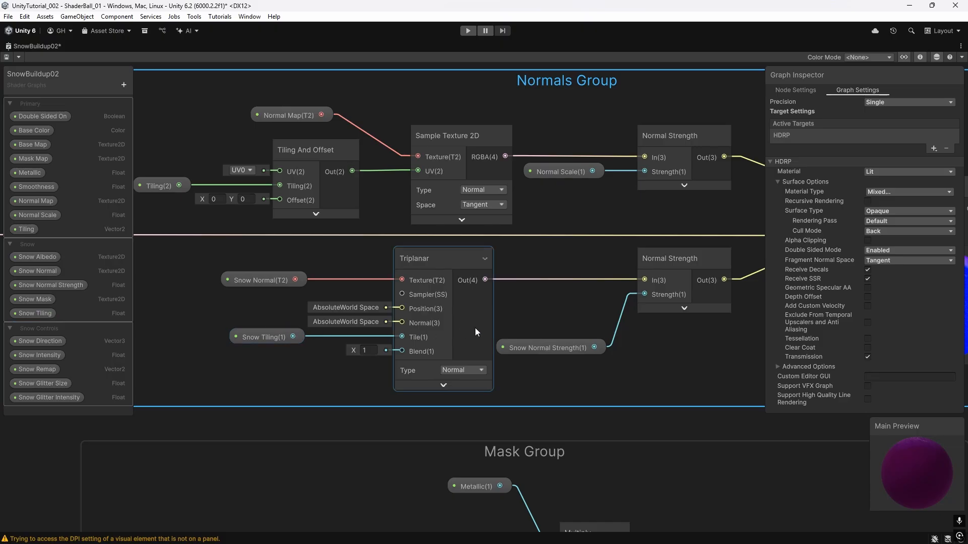
middle_drag(558, 304, 356, 310)
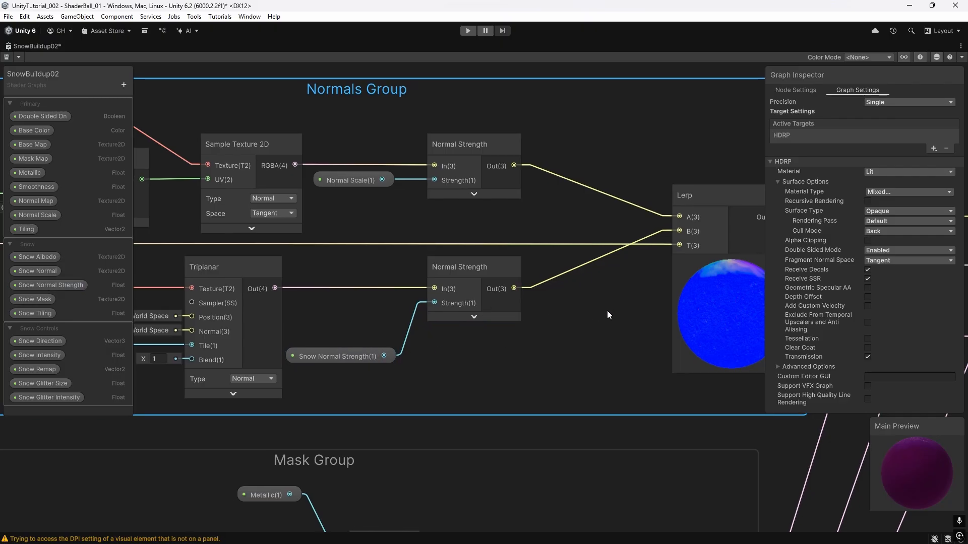
middle_drag(607, 310, 458, 313)
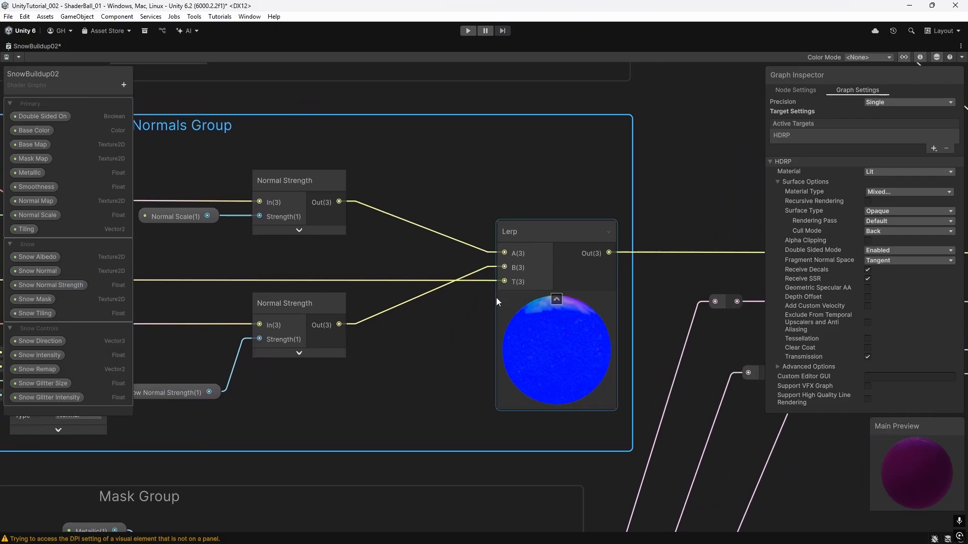
- Trace the normals Lerp output to the Fragment's Normal (Tangent Space) and its blend input back to the snow overlay
scroll(473, 308, down, 2)
middle_drag(453, 316, 345, 335)
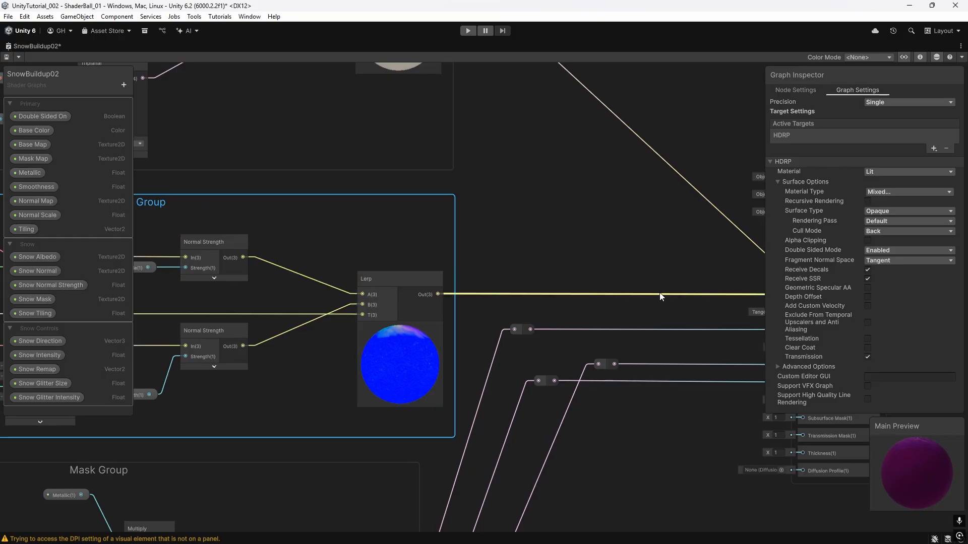
middle_drag(650, 310, 510, 302)
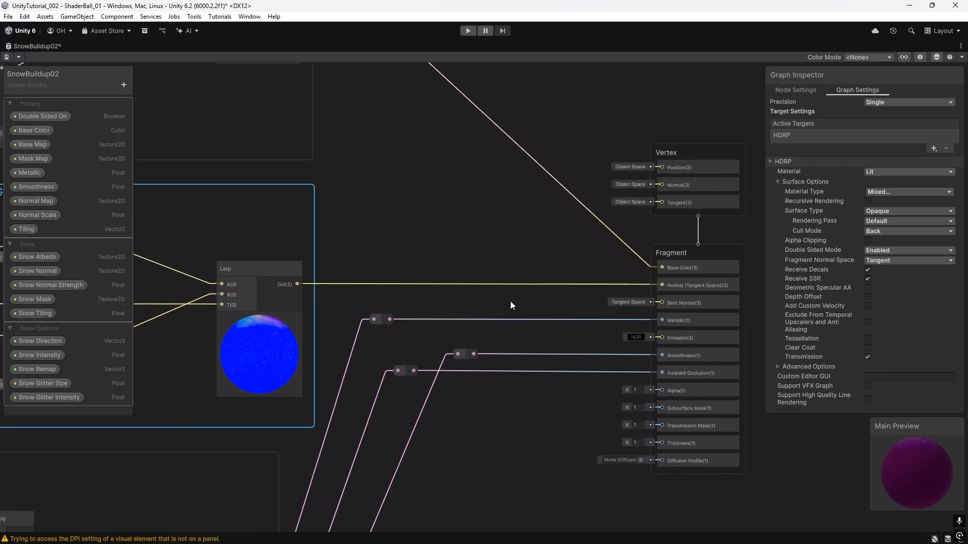
middle_drag(213, 335, 958, 302)
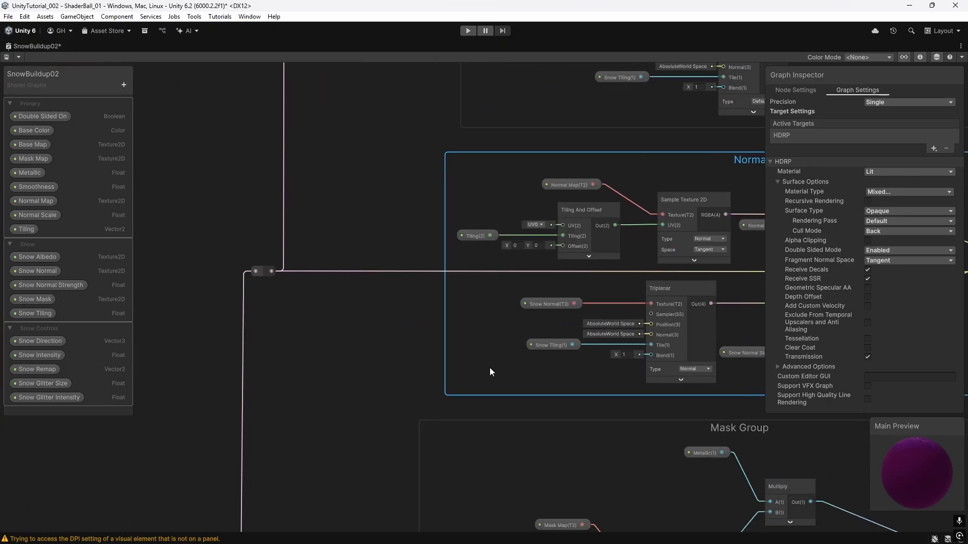
middle_drag(337, 367, 581, 40)
middle_drag(476, 328, 646, 295)
middle_drag(713, 153, 75, 232)
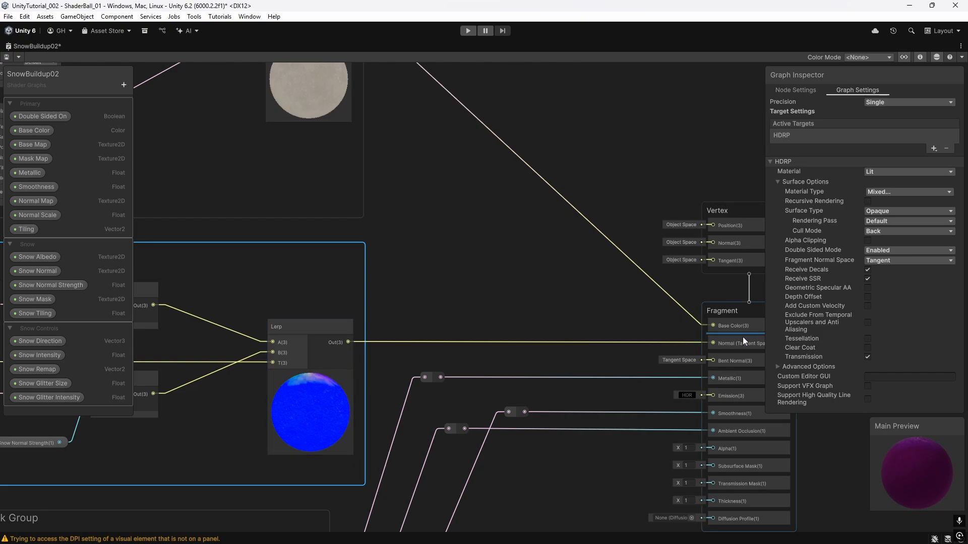
- Examine the Mask Group's Mask Map sampling and the multiplication of its R channel by Metallic
middle_drag(477, 312, 883, 69)
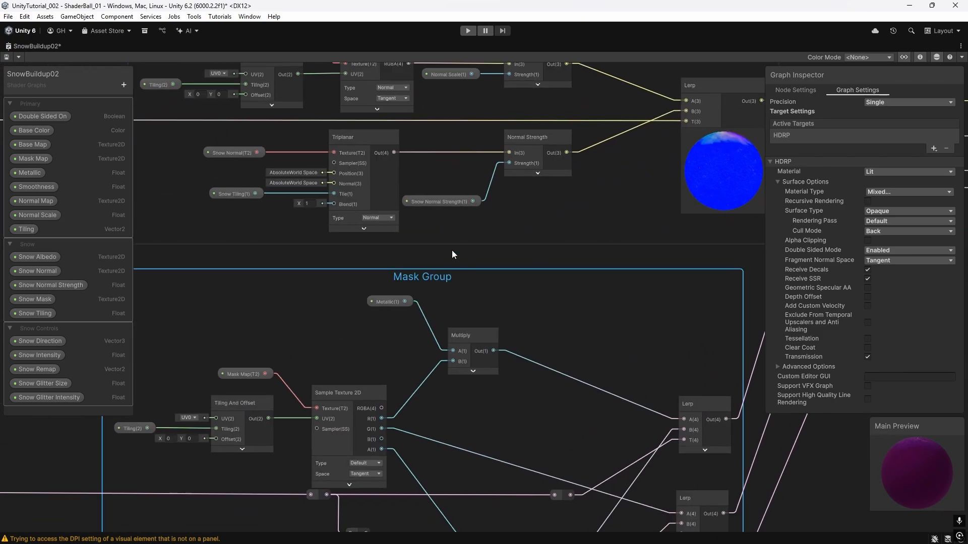
middle_drag(451, 250, 524, 158)
scroll(250, 298, up, 3)
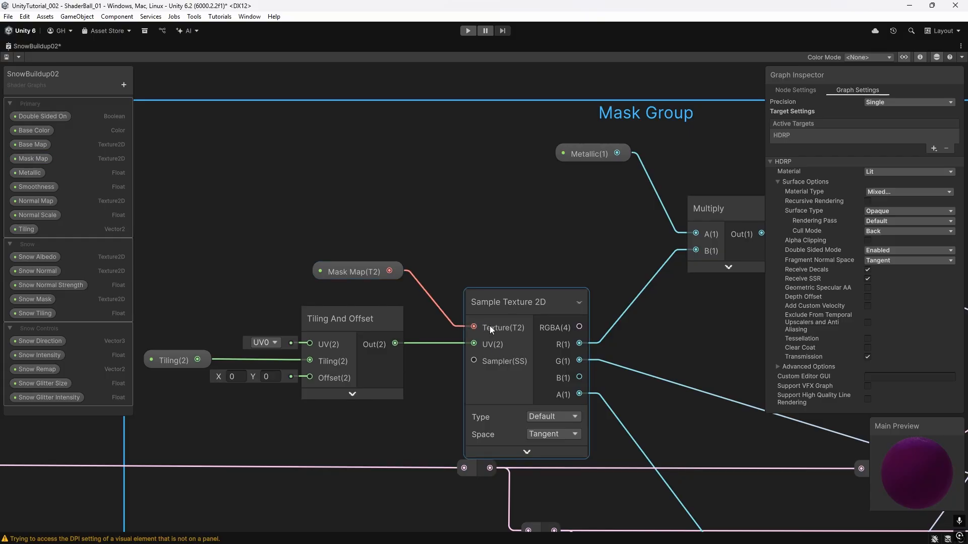
middle_drag(562, 222, 343, 209)
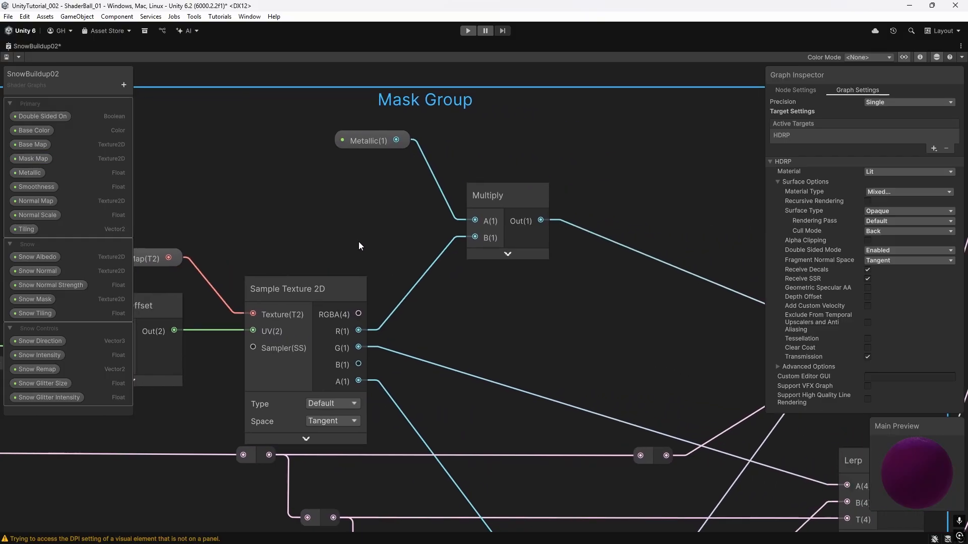
scroll(364, 247, down, 1)
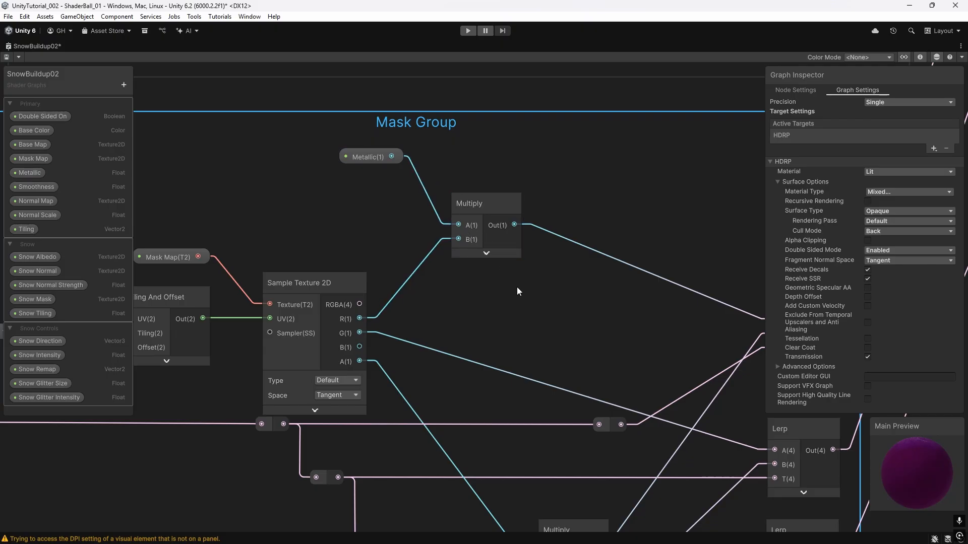
- Follow the mask map's G and A channels and the Smoothness Multiply into the Mask Group's Lerp nodes
middle_drag(510, 285, 375, 182)
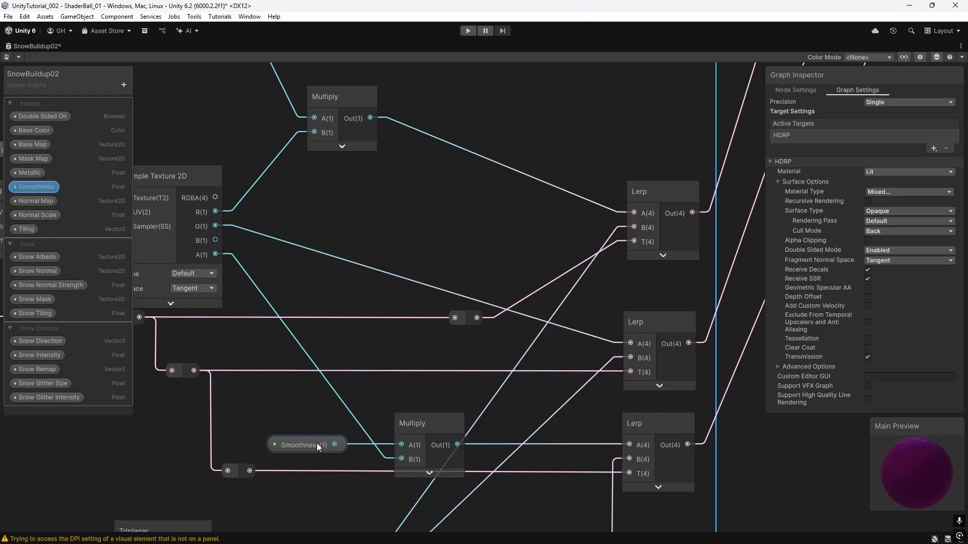
middle_drag(416, 396, 394, 357)
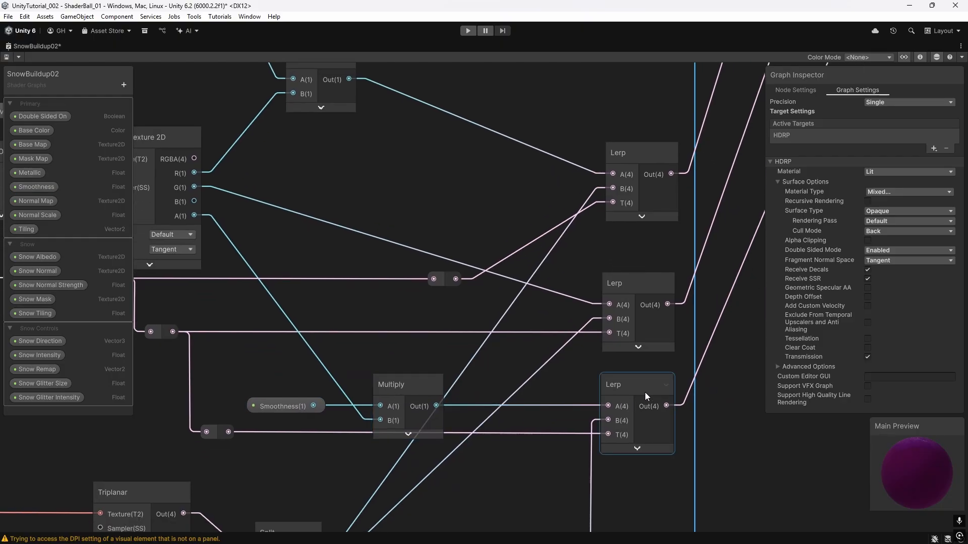
scroll(580, 406, down, 4)
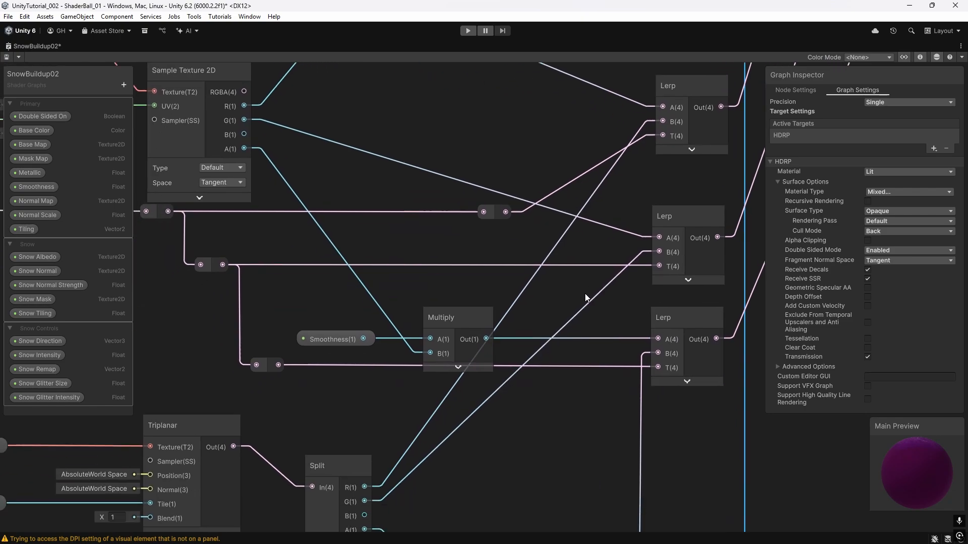
middle_drag(563, 405, 589, 355)
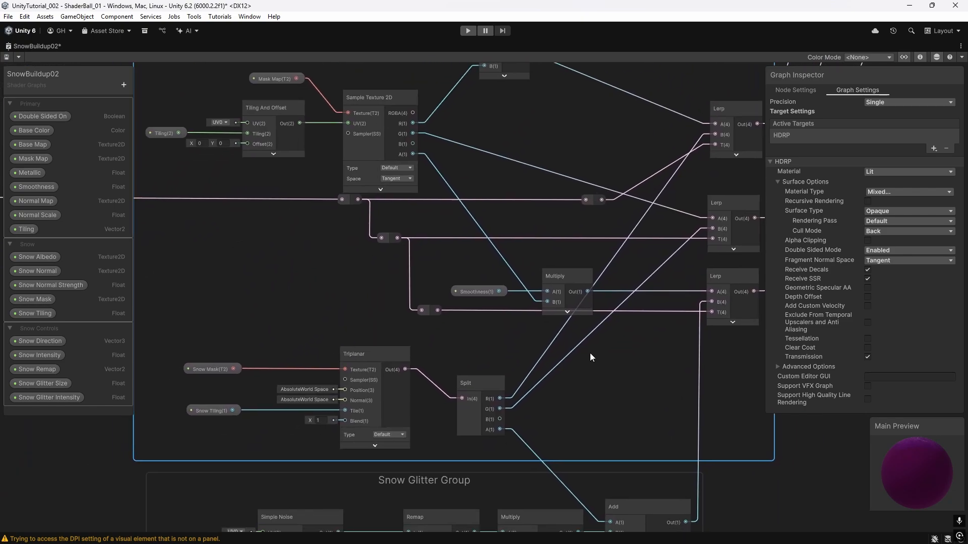
- Trace Snow Mask and Snow Tiling through Triplanar and Split into the Mask Group's Lerp nodes
scroll(329, 371, up, 2)
middle_drag(336, 314, 387, 301)
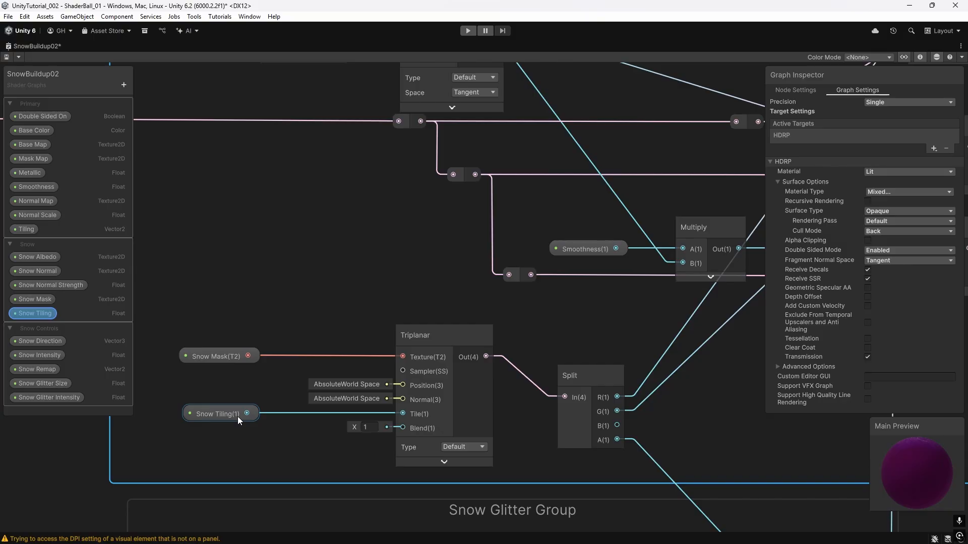
middle_drag(543, 325, 289, 311)
middle_drag(489, 360, 328, 543)
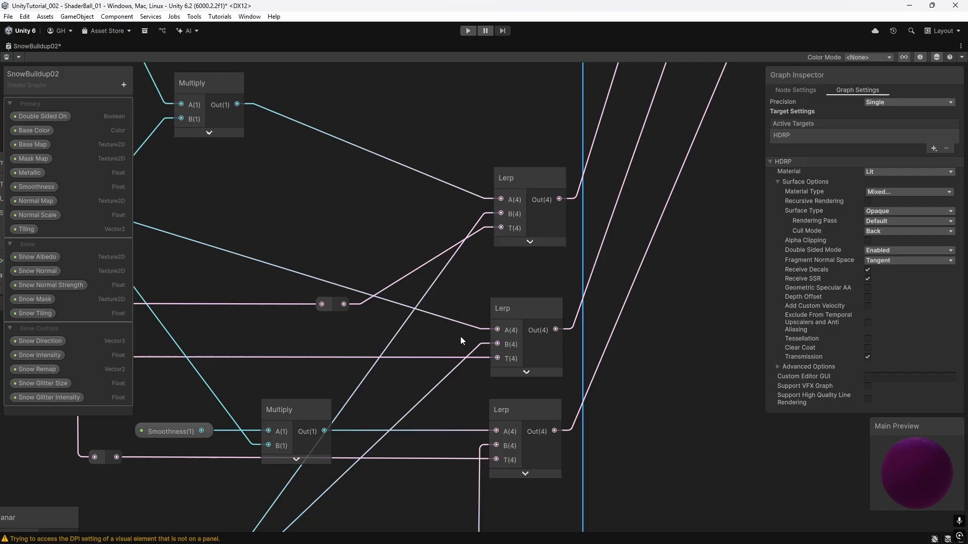
middle_drag(452, 404, 499, 227)
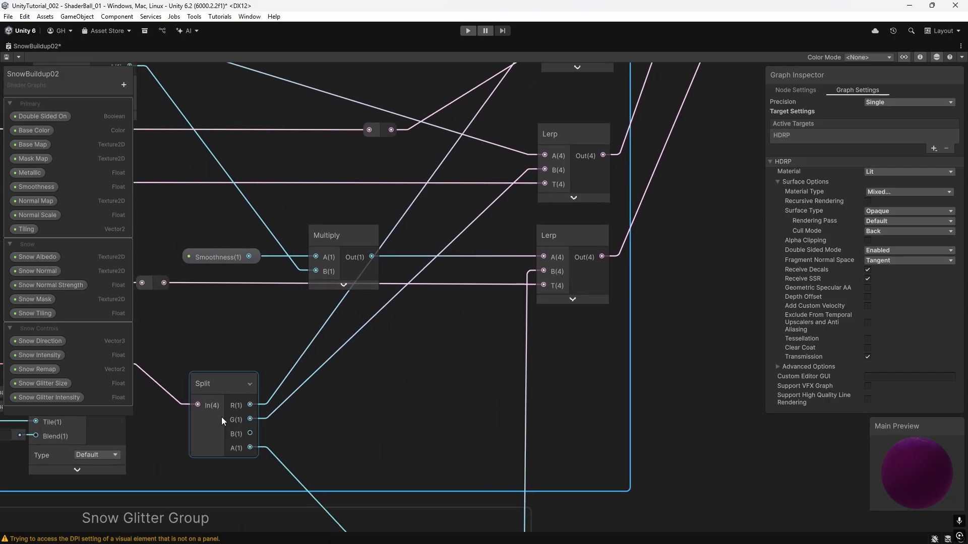
middle_drag(403, 370, 373, 428)
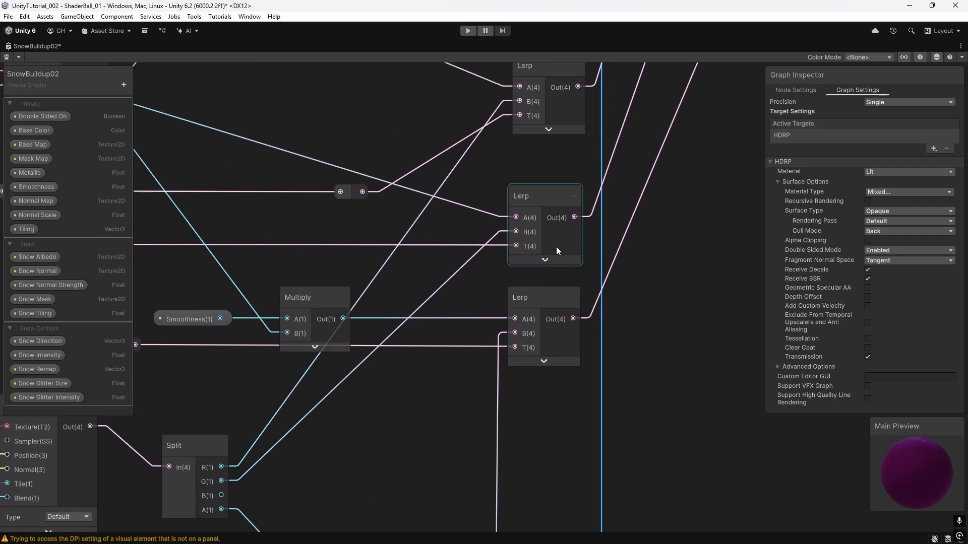
- Follow the Split's A channel through the Snow Glitter Group's Add node into the smoothness Lerp
middle_drag(330, 504, 403, 238)
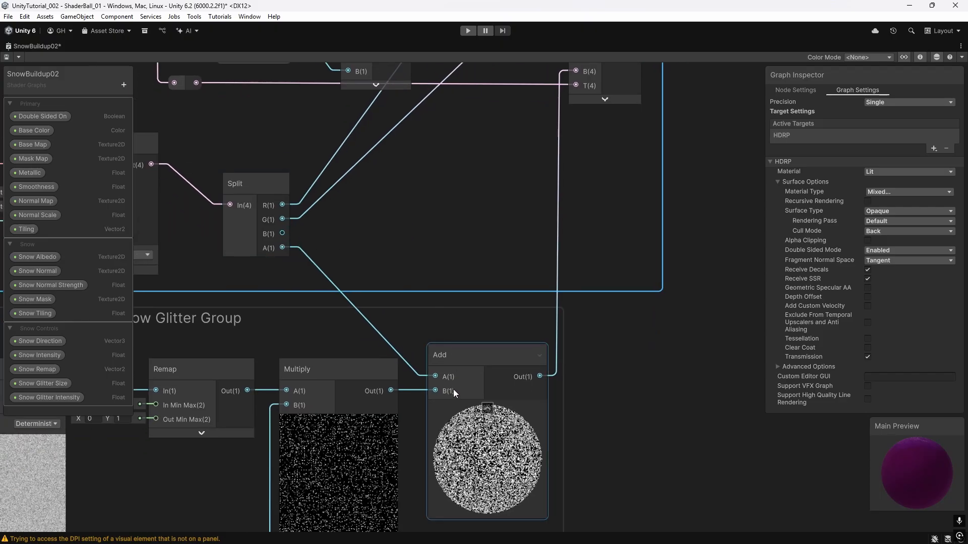
middle_drag(419, 282, 622, 256)
middle_drag(668, 309, 127, 423)
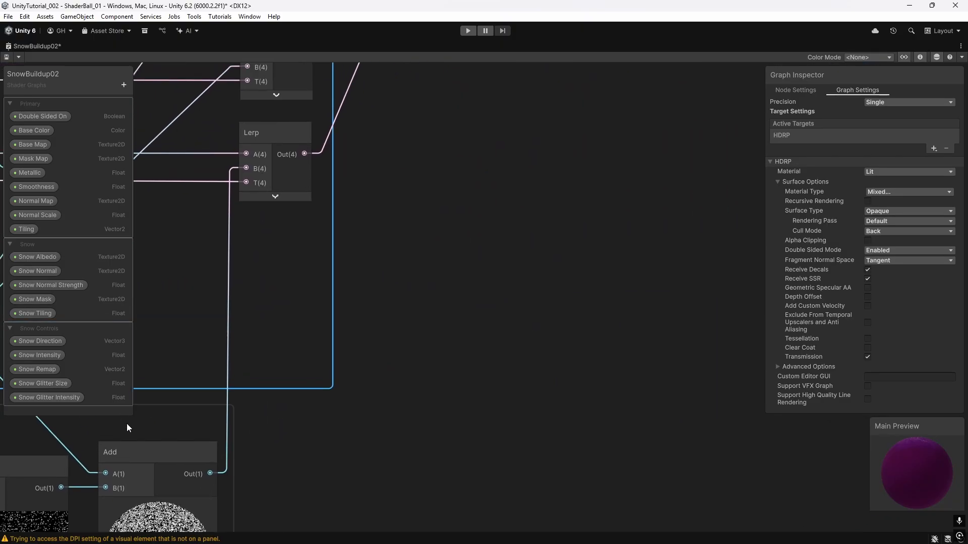
- Examine the Snow Glitter Group's Simple Noise node and display the settings of its Snow Glitter Size property
middle_drag(215, 211, 278, 329)
middle_drag(460, 418, 701, 210)
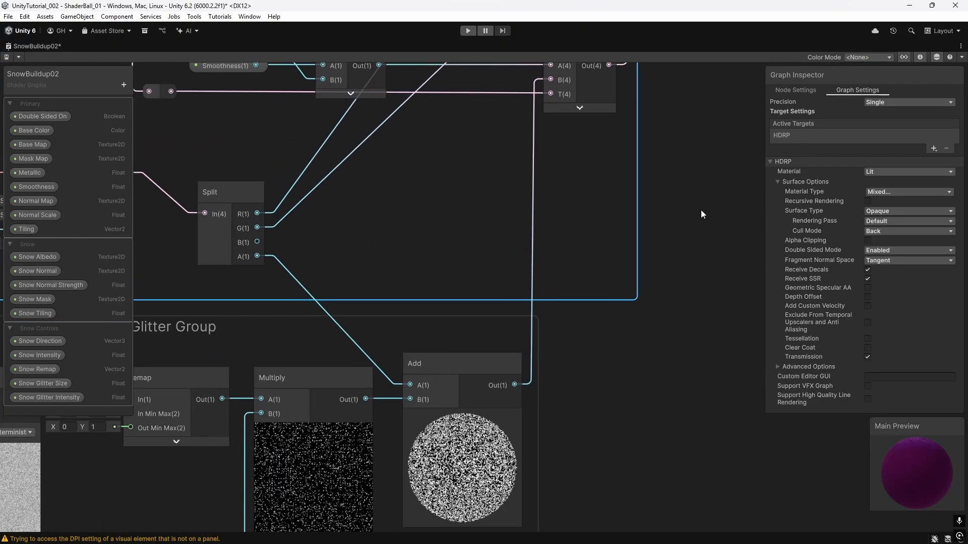
scroll(612, 392, down, 1)
middle_drag(613, 392, 749, 368)
click(443, 307)
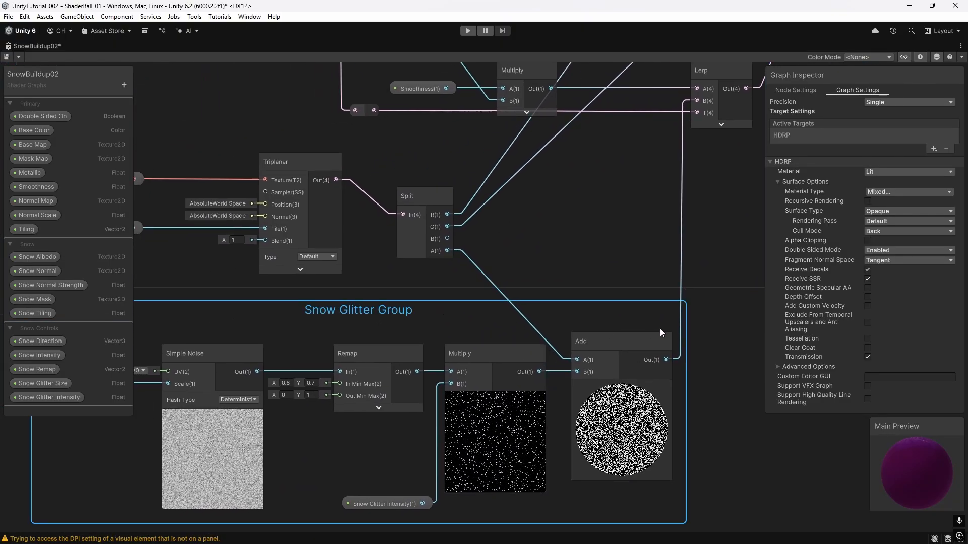
middle_drag(716, 326, 821, 321)
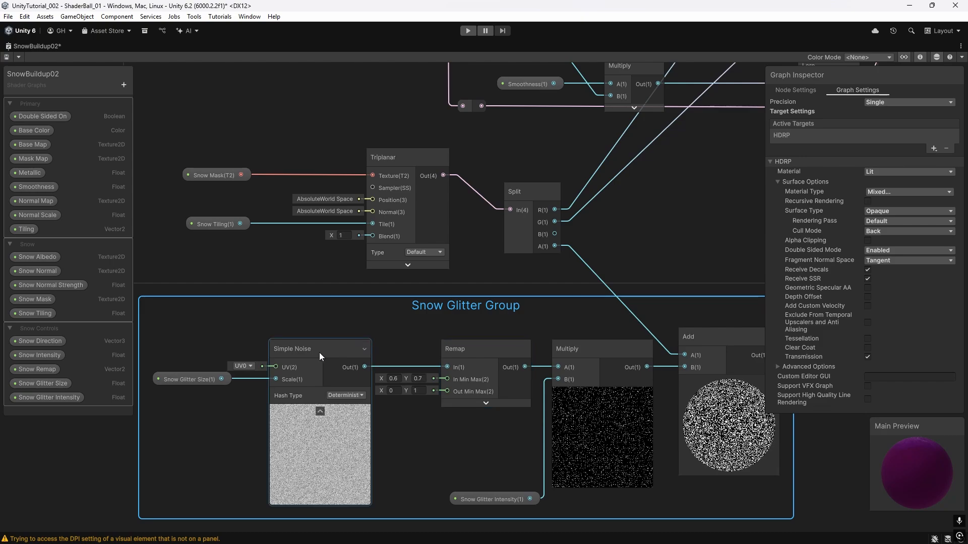
click(202, 379)
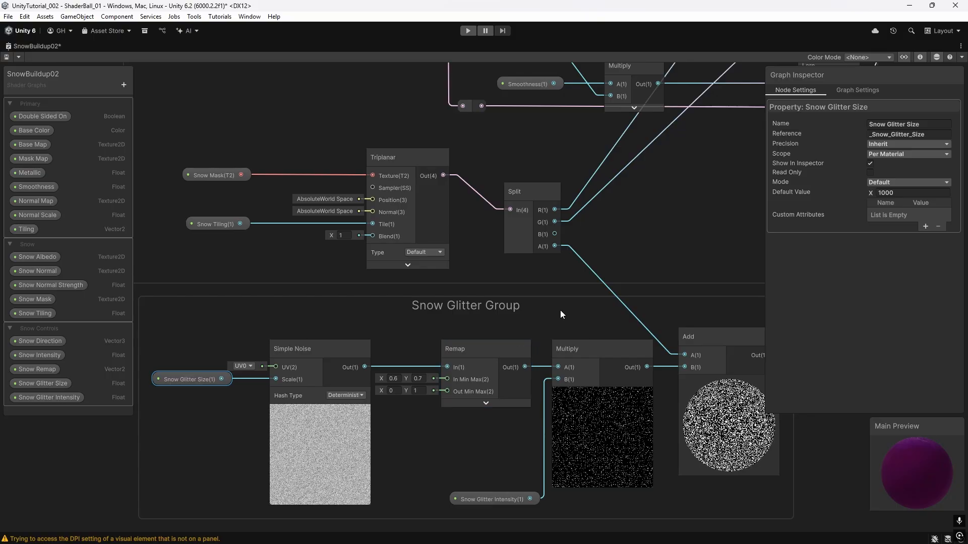
- Follow the glitter noise through Remap and the Snow Glitter Intensity Multiply into Add with the Split's A channel
middle_drag(558, 310, 427, 315)
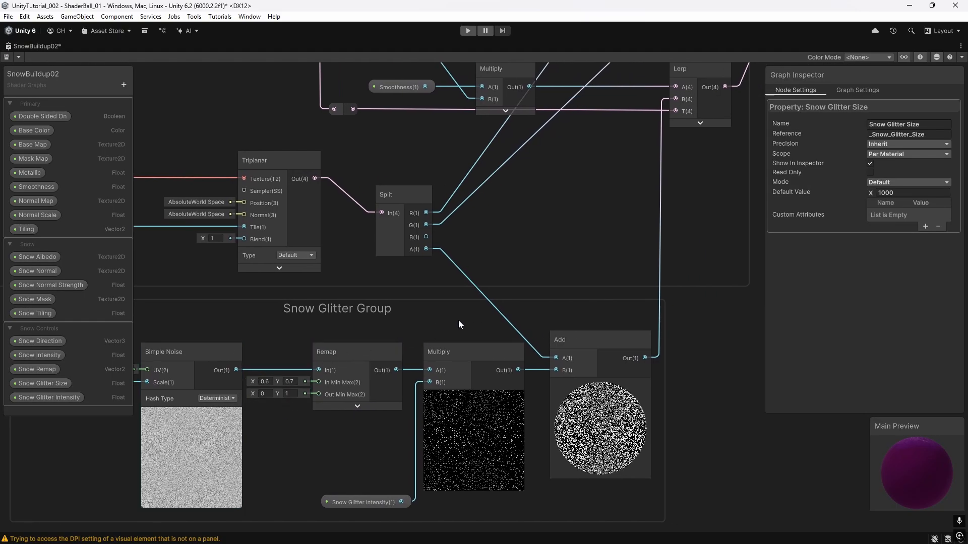
middle_drag(458, 320, 413, 297)
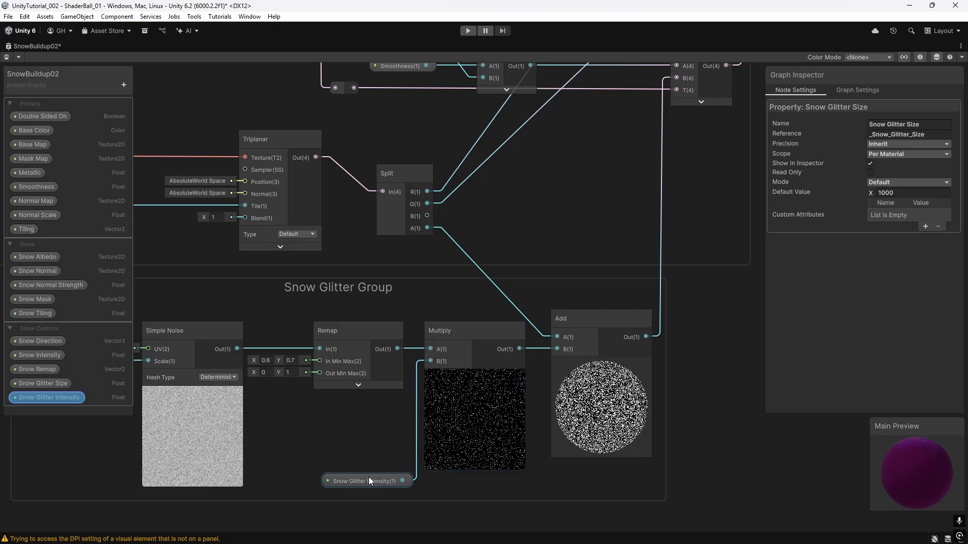
middle_drag(748, 265, 600, 349)
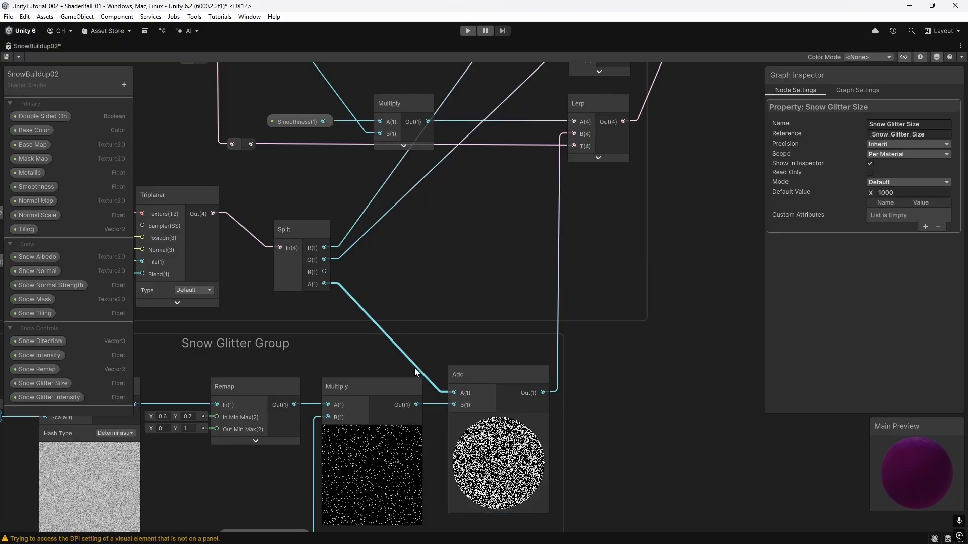
- Trace the Saturate node's snow mask output through the Mask Group's Lerp nodes towards the Fragment block
middle_drag(630, 296, 582, 361)
scroll(535, 387, down, 1)
scroll(535, 387, down, 2)
middle_drag(136, 304, 494, 305)
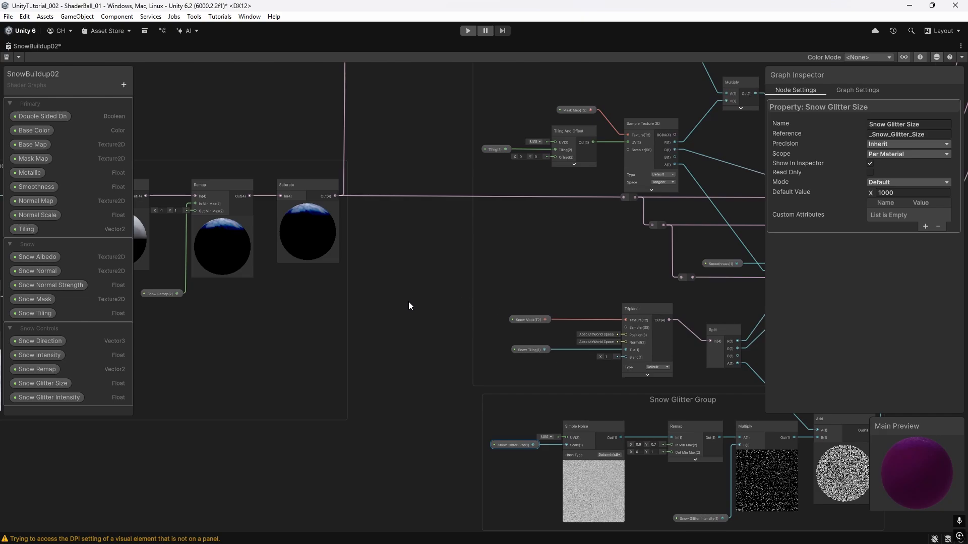
middle_drag(580, 250, 235, 383)
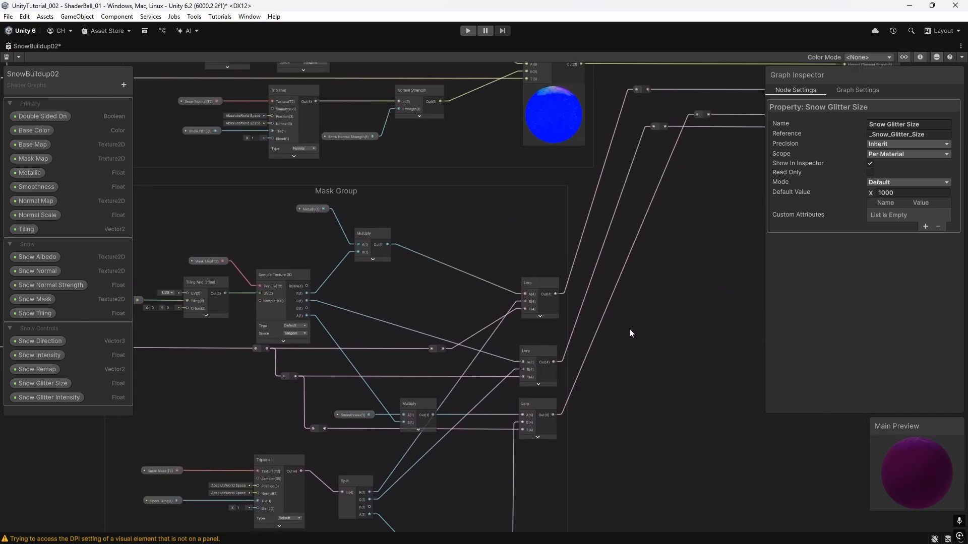
middle_drag(653, 316, 482, 481)
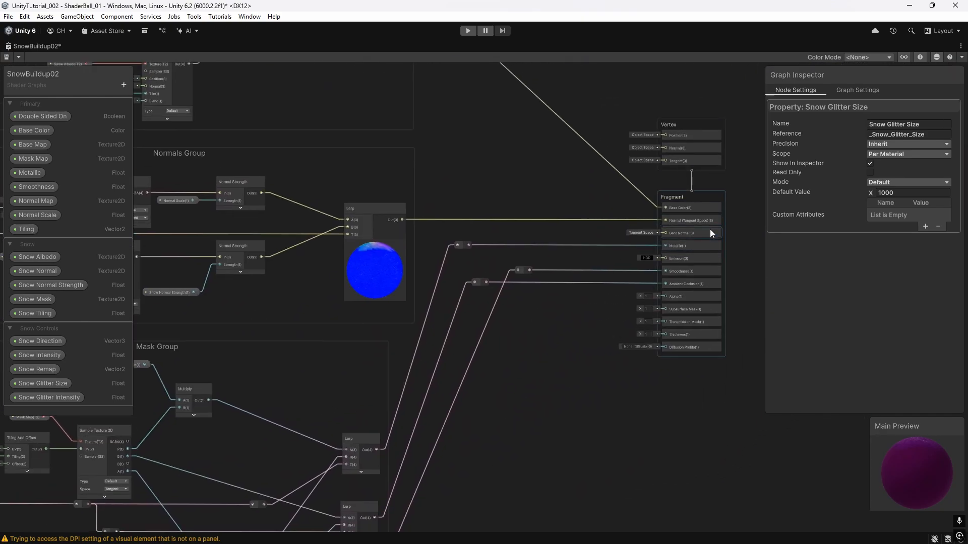
- Check how the three Mask Group Lerp outputs feed the Fragment block's Metallic, Smoothness and Ambient Occlusion inputs
scroll(710, 233, up, 5)
scroll(628, 270, down, 3)
middle_drag(418, 415, 634, 180)
middle_drag(631, 304, 369, 513)
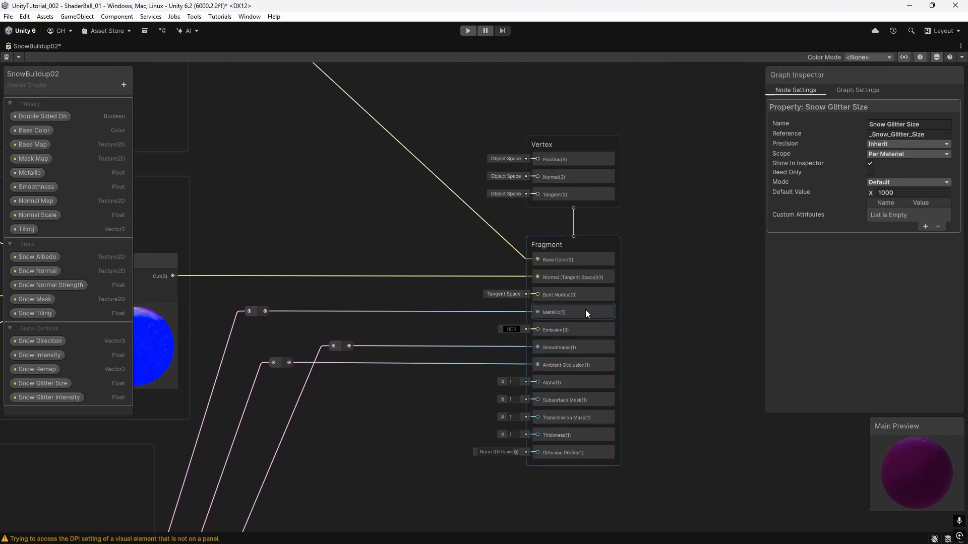
middle_drag(552, 365, 468, 290)
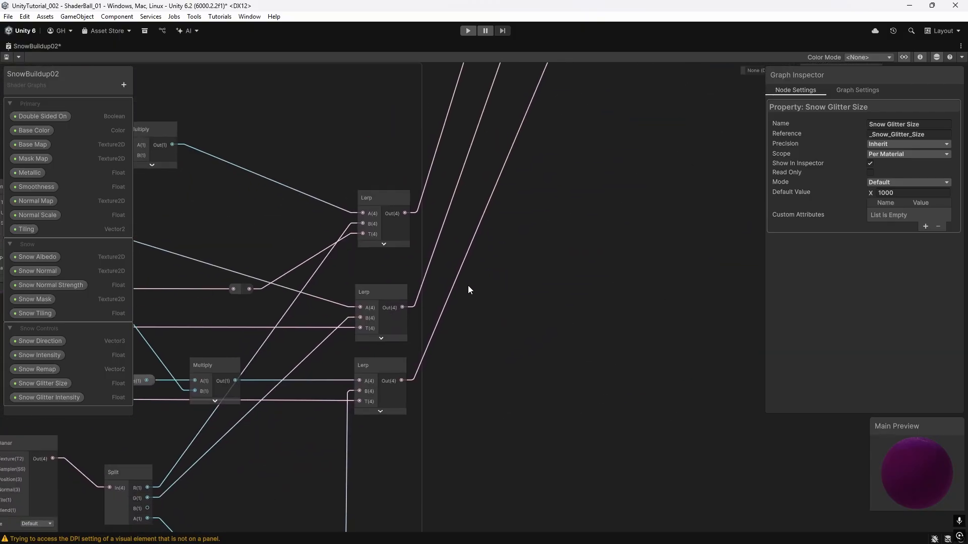
middle_drag(683, 115, 413, 484)
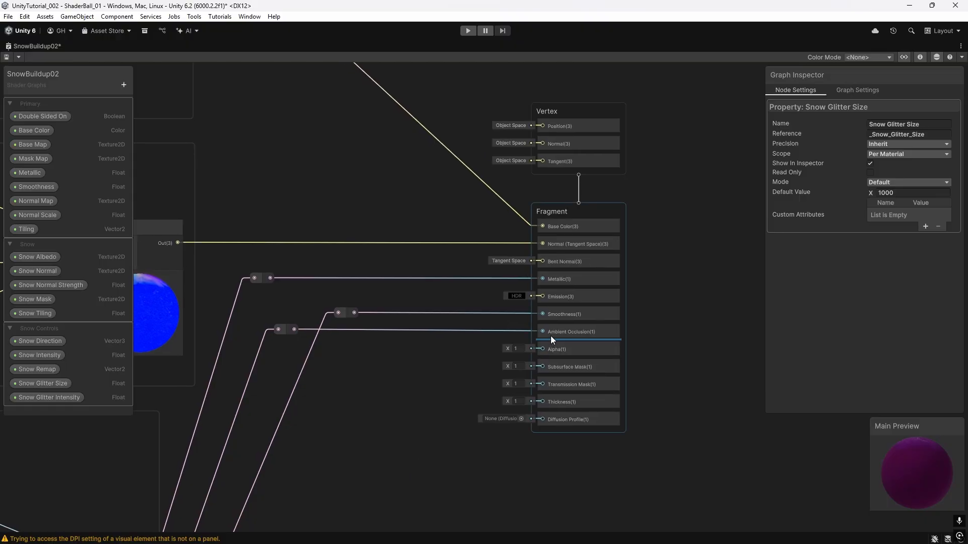
- Review the overall graph layout across the Normals, Mask and Snow Glitter groups
scroll(365, 406, down, 3)
middle_drag(365, 406, 667, 207)
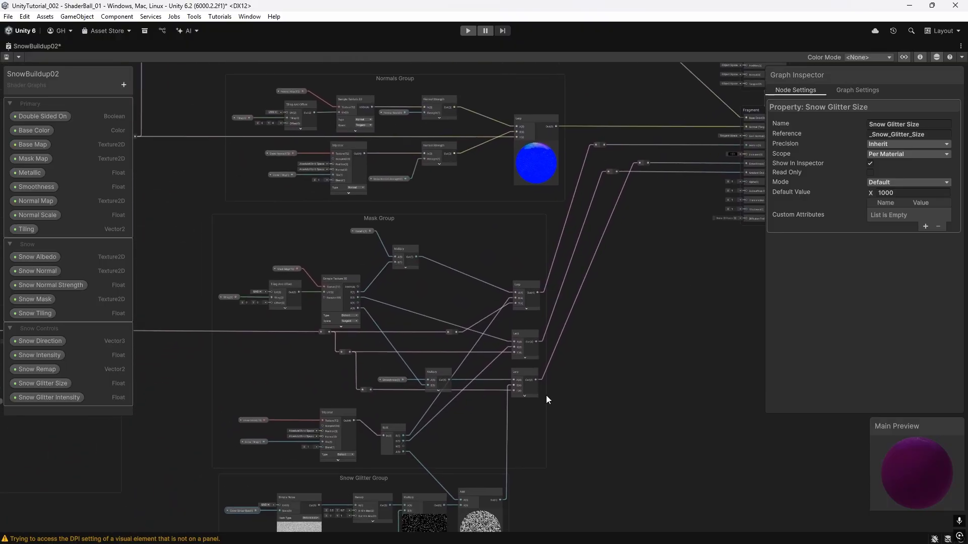
scroll(546, 395, down, 3)
middle_drag(606, 393, 635, 402)
scroll(666, 402, down, 2)
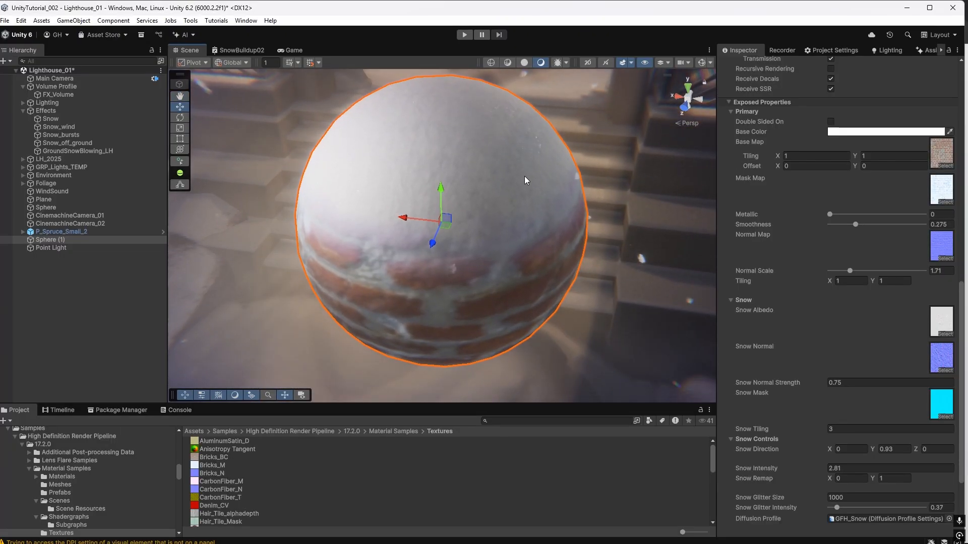
- Inspect the snow-covered brick sphere from another side along with its material's Snow and Snow Controls properties
alt+drag(526, 180, 5, 136)
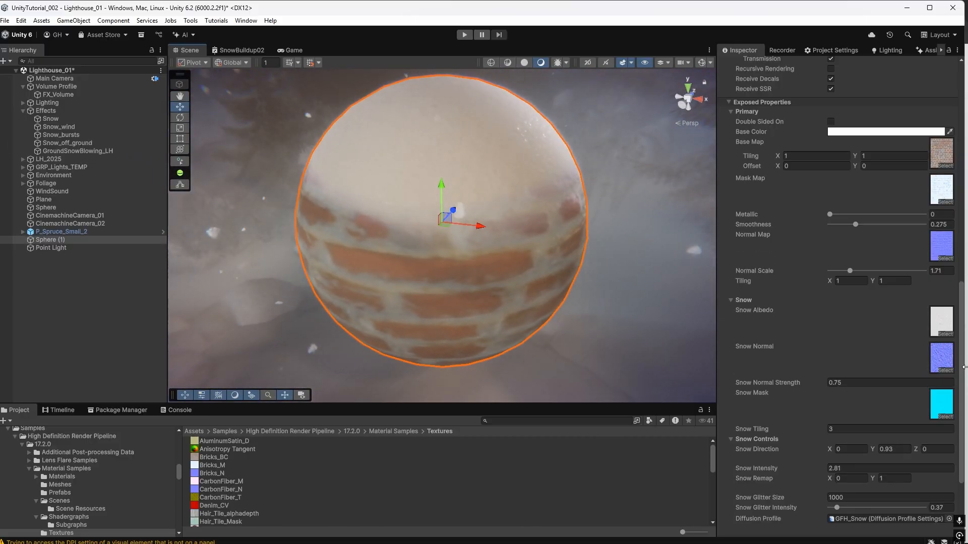
scroll(909, 355, down, 2)
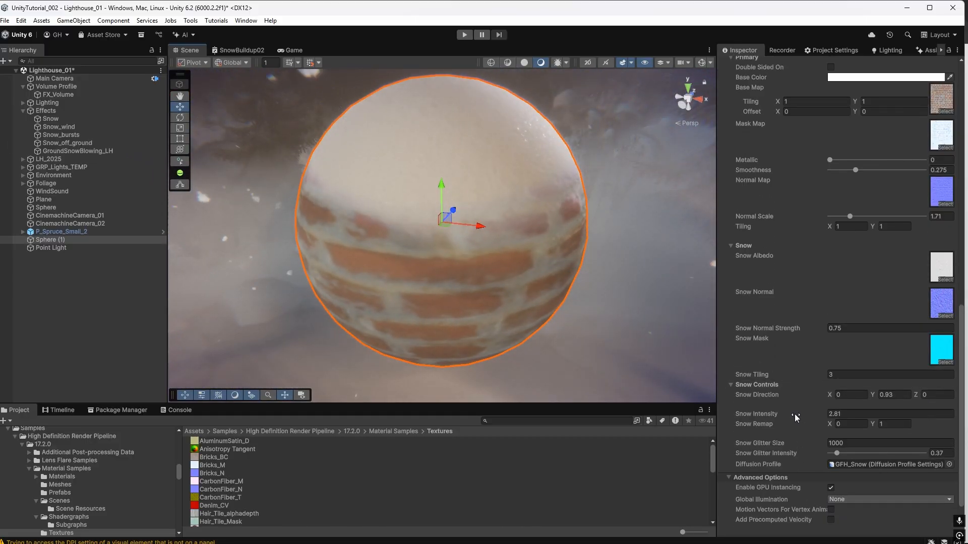
mouse_move(794, 414)
mouse_down()
mouse_move(833, 407)
mouse_move(794, 413)
mouse_up()
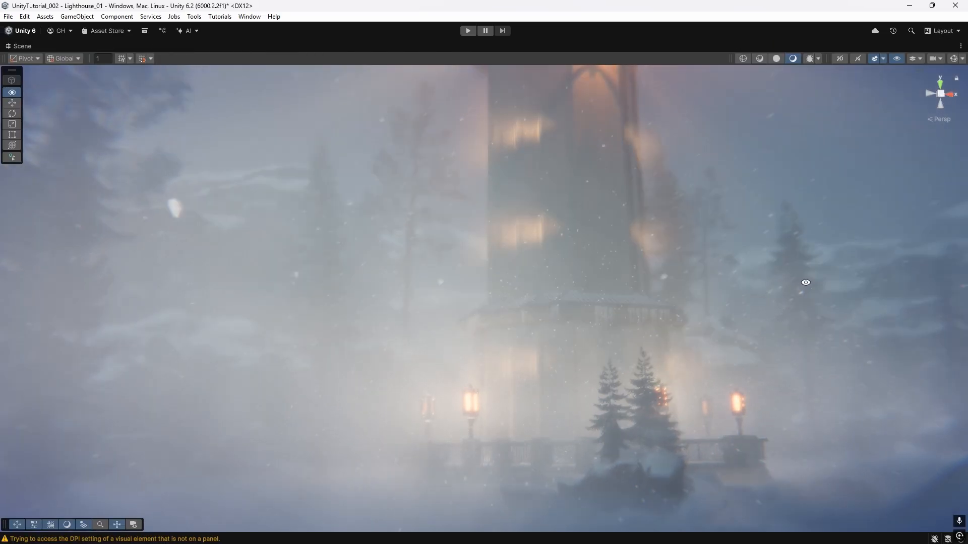
- Examine the finished lighthouse scene's falling snow, fog and light beams from several angles and distances
alt+drag(805, 282, 559, 108)
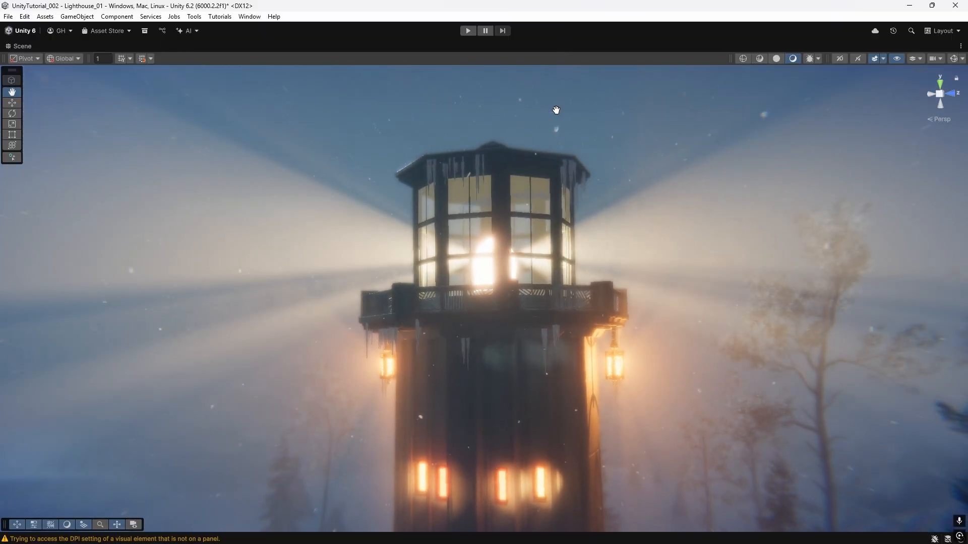
alt+drag(752, 136, 431, 132)
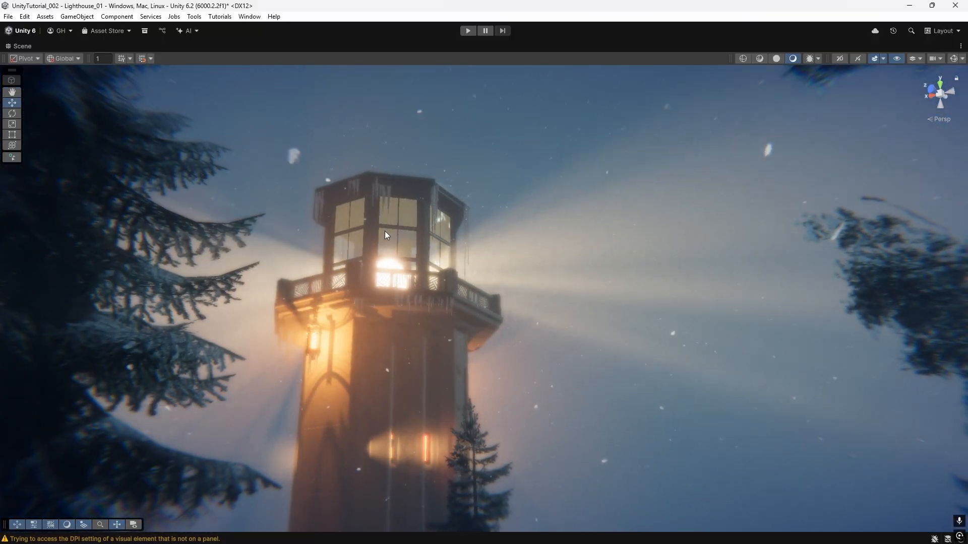
scroll(387, 233, up, 8)
middle_drag(623, 284, 740, 186)
alt+right_drag(377, 246, 639, 180)
alt+drag(638, 180, 889, 336)
scroll(434, 275, down, 8)
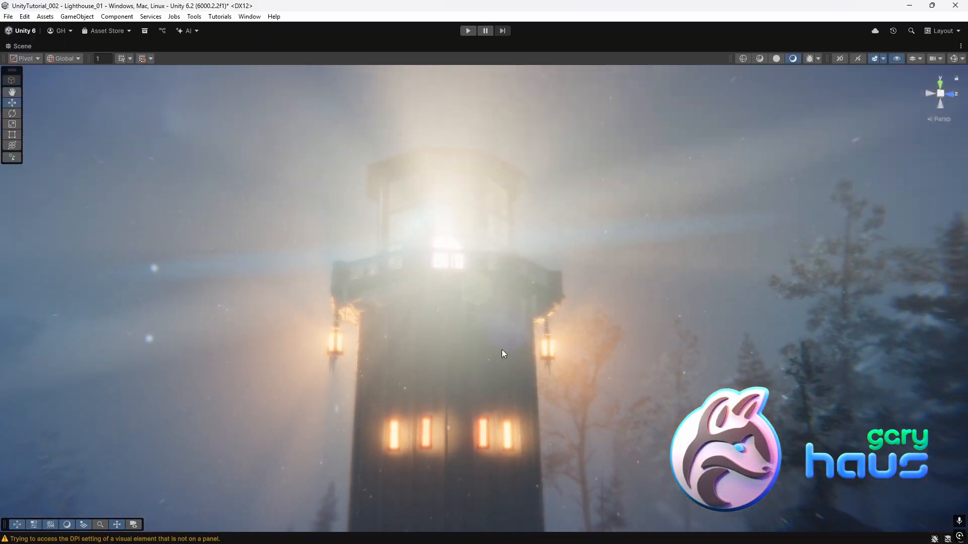
middle_drag(502, 350, 562, 252)
alt+drag(562, 252, 593, 301)
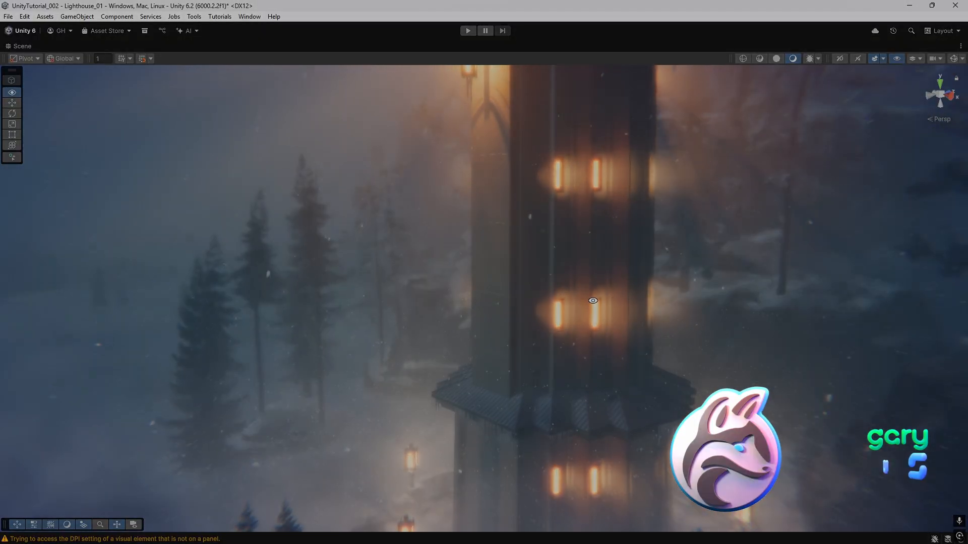